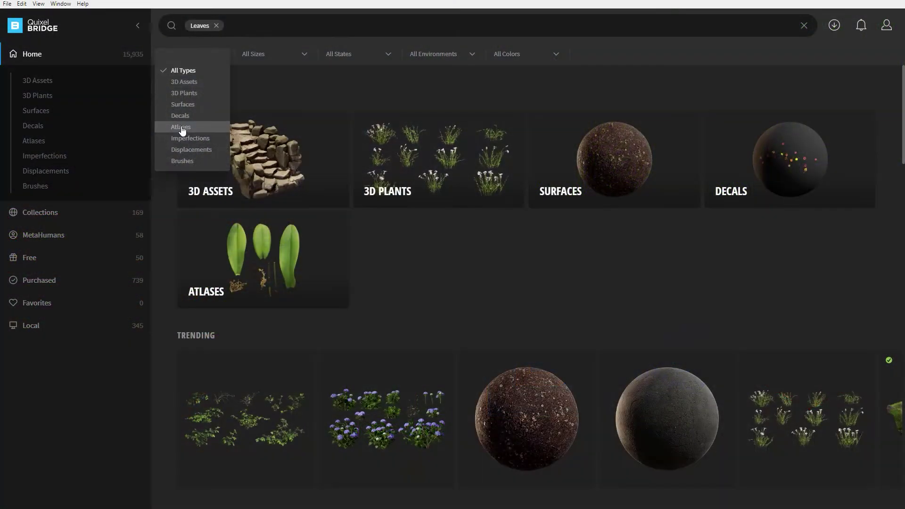
- Filter the Leaves search results to the Atlases asset type
{"action": "left_click", "coordinate": [192, 131]}
{"action": "scroll", "coordinate": [410, 299], "scroll_direction": "down", "scroll_amount": 4}
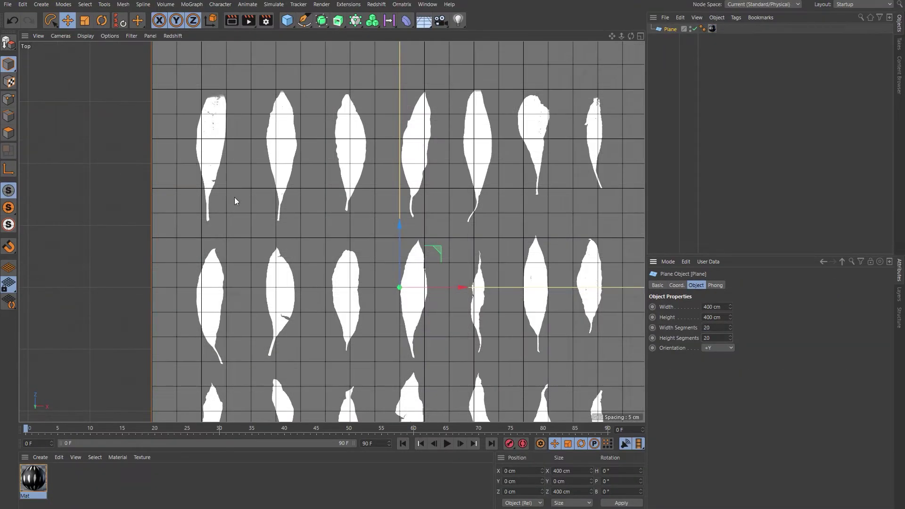
- Make the leaf atlas plane editable and cut a closed outline around the first leaf of the upper row with Line Cut
{"action": "key", "text": "m"}
{"action": "key", "text": "k"}
{"action": "key", "text": "c"}
{"action": "left_click", "coordinate": [8, 132]}
{"action": "left_click", "coordinate": [202, 218]}
{"action": "left_click", "coordinate": [202, 89]}
{"action": "left_click", "coordinate": [226, 89]}
{"action": "left_click", "coordinate": [212, 223]}
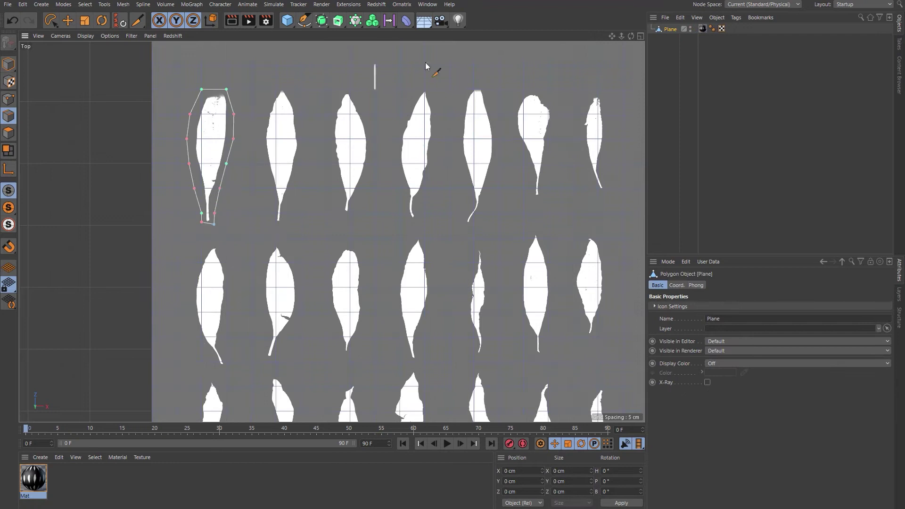
- Cut an outline around the third leaf of the upper row on the atlas plane
{"action": "key", "text": "9"}
{"action": "left_click", "coordinate": [200, 109]}
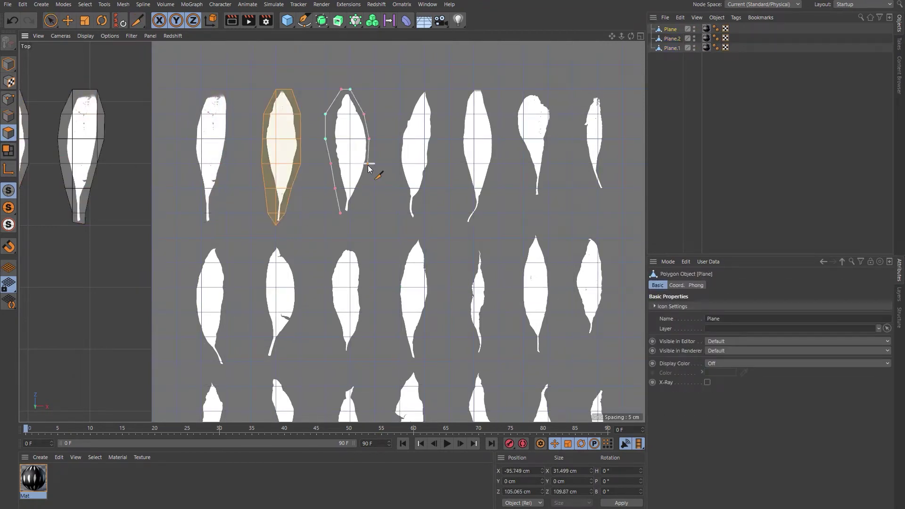
{"action": "left_click", "coordinate": [362, 174]}
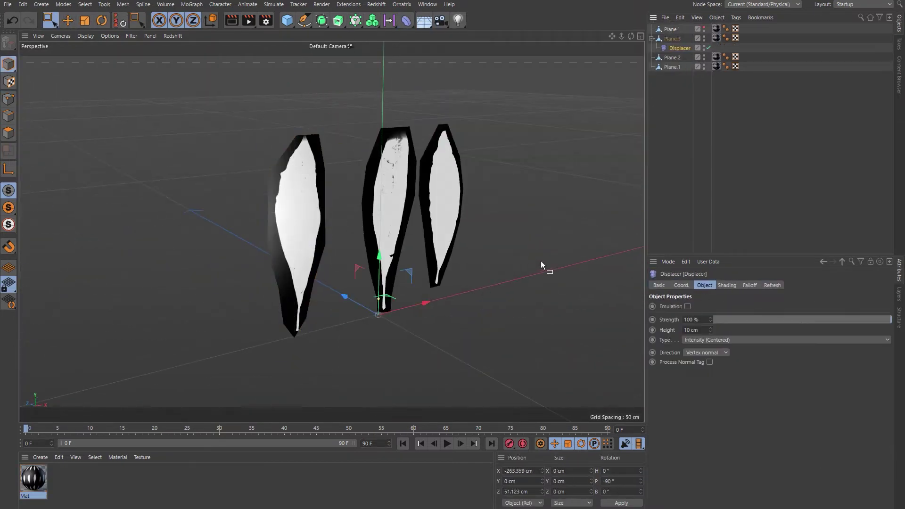
{"action": "left_click_drag", "start_coordinate": [670, 28], "coordinate": [672, 38]}
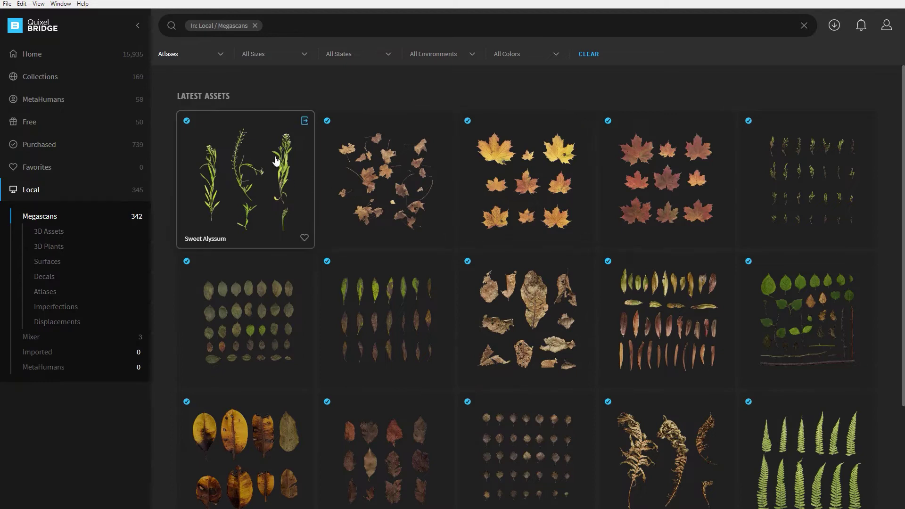
- Show the Sweet Alyssum atlas files in File Explorer and go up to the parent atlas folder
{"action": "right_click", "coordinate": [254, 167]}
{"action": "left_click", "coordinate": [262, 188]}
{"action": "mouse_move", "coordinate": [220, 507]}
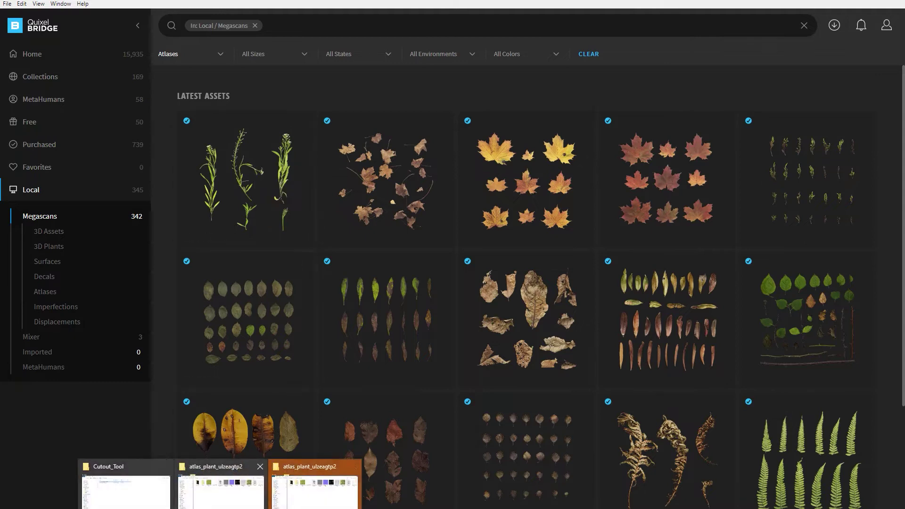
{"action": "left_click", "coordinate": [315, 485]}
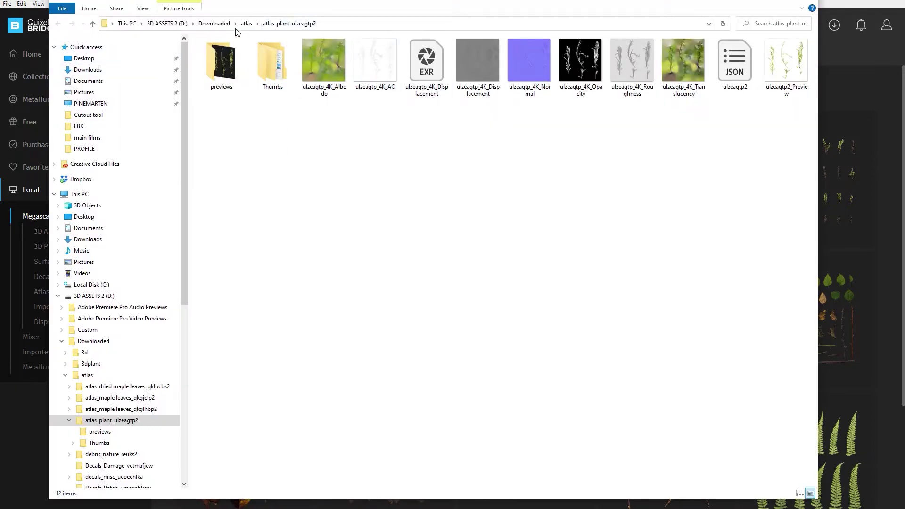
{"action": "left_click", "coordinate": [246, 23]}
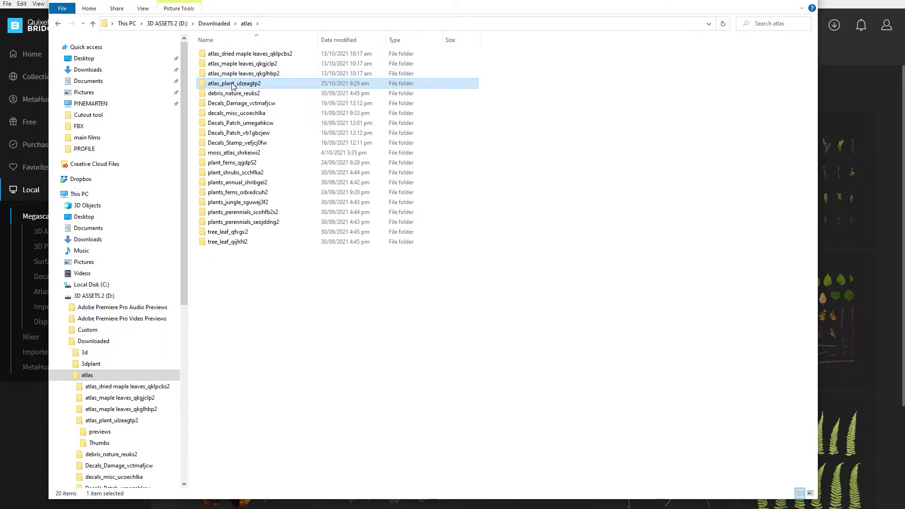
- Switch to the Cutout_Tool project folder and select its atlas_plant_ulzeagtp2 folder
{"action": "left_click", "coordinate": [220, 507]}
{"action": "left_click", "coordinate": [126, 490]}
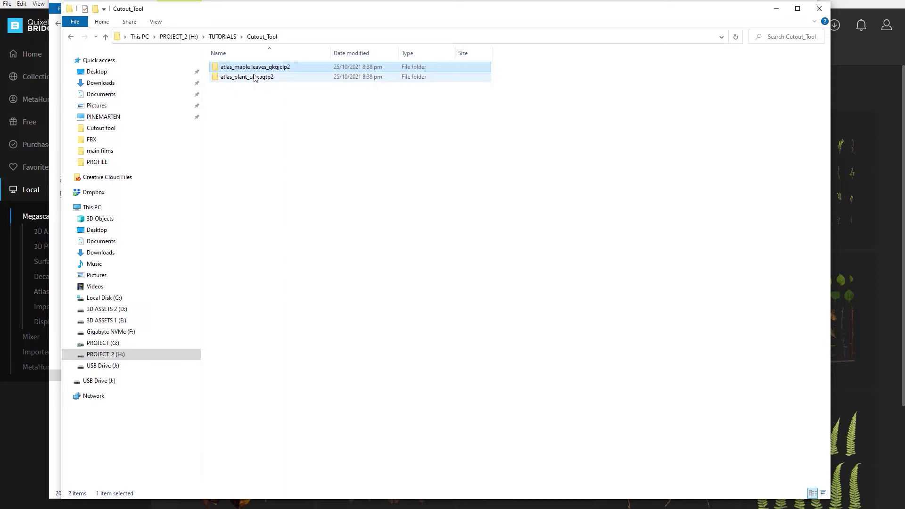
{"action": "left_click", "coordinate": [255, 78]}
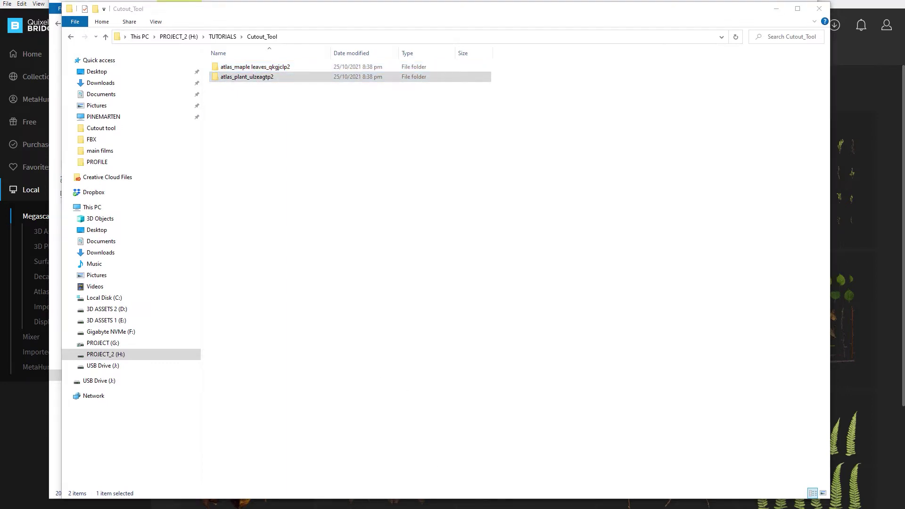
- Switch to SpeedTree Modeler and create a new tree from the Grass template
{"action": "mouse_move", "coordinate": [451, 507]}
{"action": "left_click", "coordinate": [451, 488]}
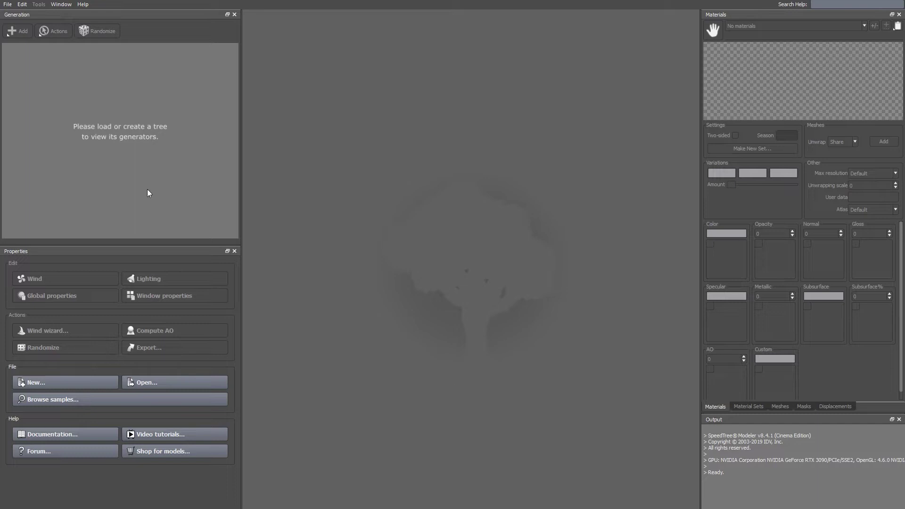
{"action": "left_click", "coordinate": [7, 4]}
{"action": "left_click", "coordinate": [19, 16]}
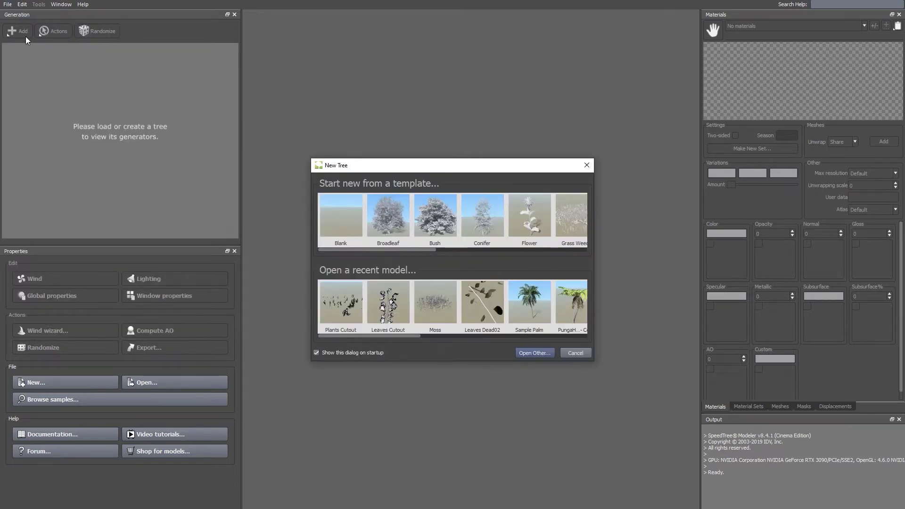
{"action": "left_click_drag", "start_coordinate": [369, 250], "coordinate": [454, 250]}
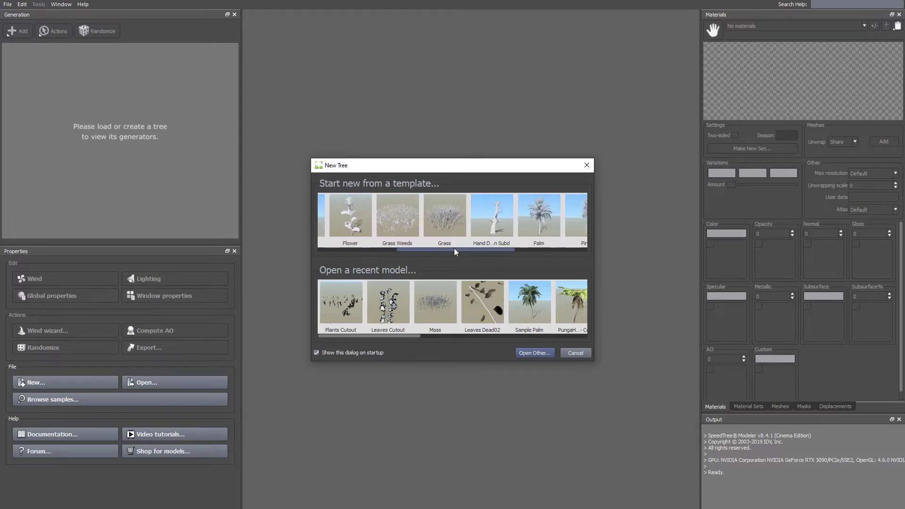
{"action": "double_click", "coordinate": [438, 218]}
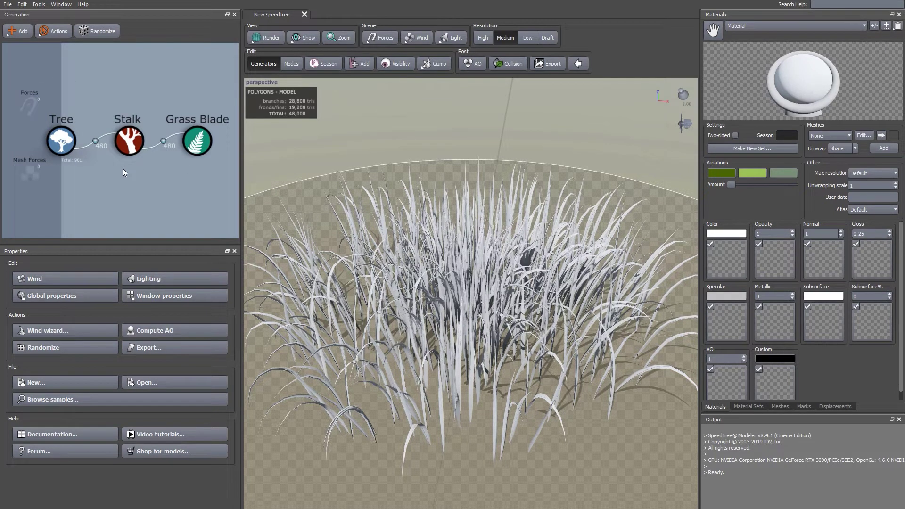
- Set the Tree generator's shape radius to 10
{"action": "left_click", "coordinate": [63, 146]}
{"action": "scroll", "coordinate": [155, 325], "scroll_direction": "down", "scroll_amount": 2}
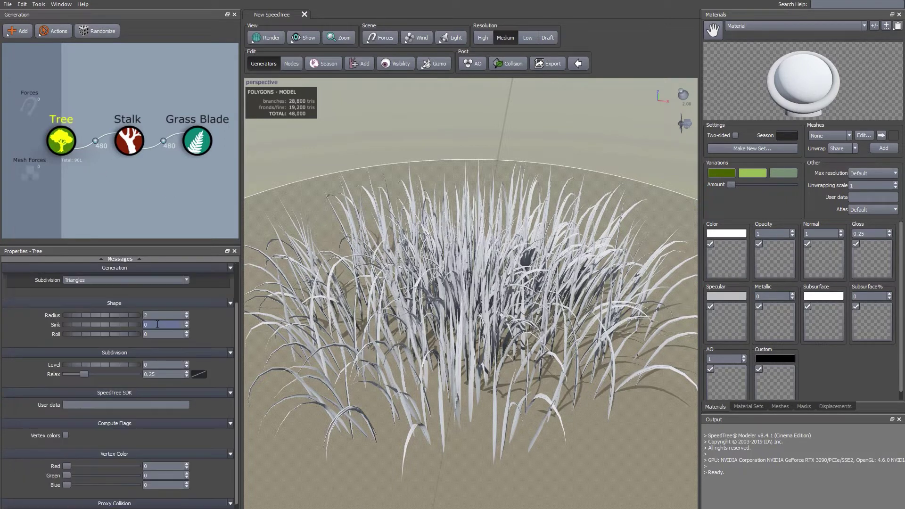
{"action": "double_click", "coordinate": [147, 315]}
{"action": "key", "text": "Return"}
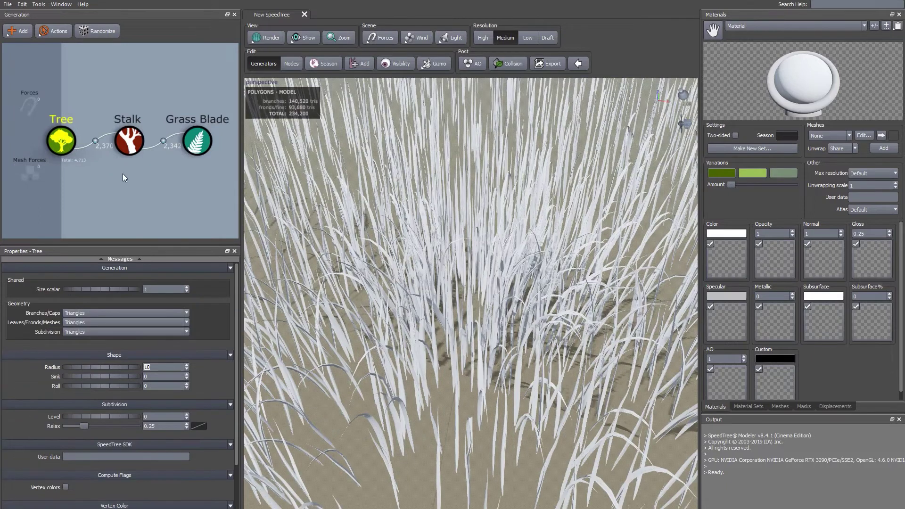
- Change the Stalk generator's generation mode to Classic and set its frequency to 40
{"action": "left_click", "coordinate": [128, 145]}
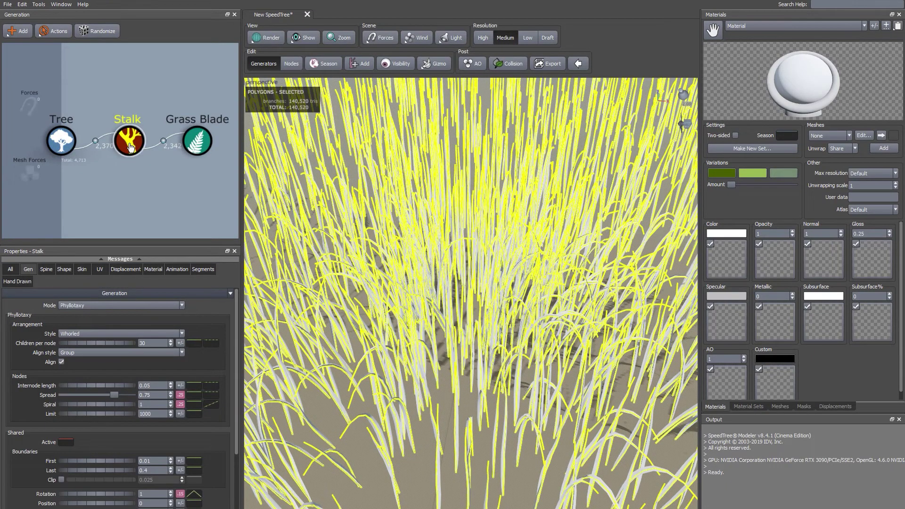
{"action": "left_click", "coordinate": [90, 307]}
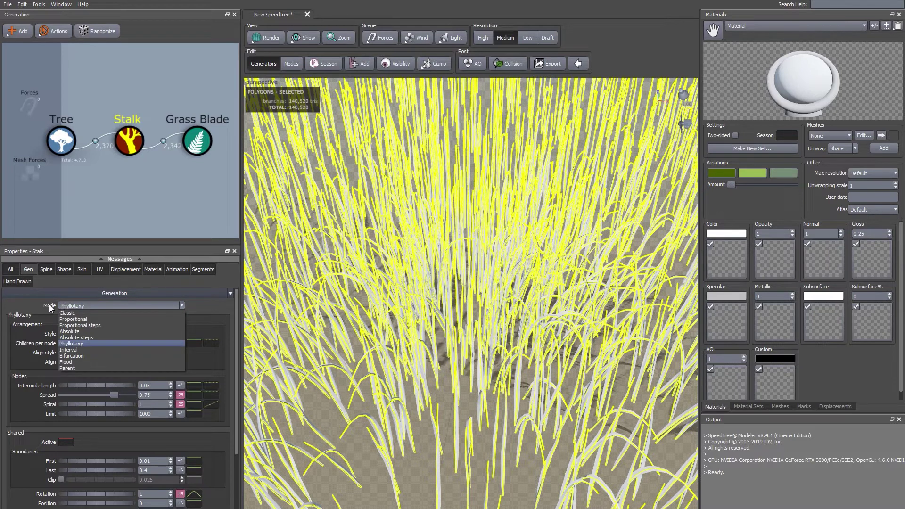
{"action": "left_click", "coordinate": [29, 273]}
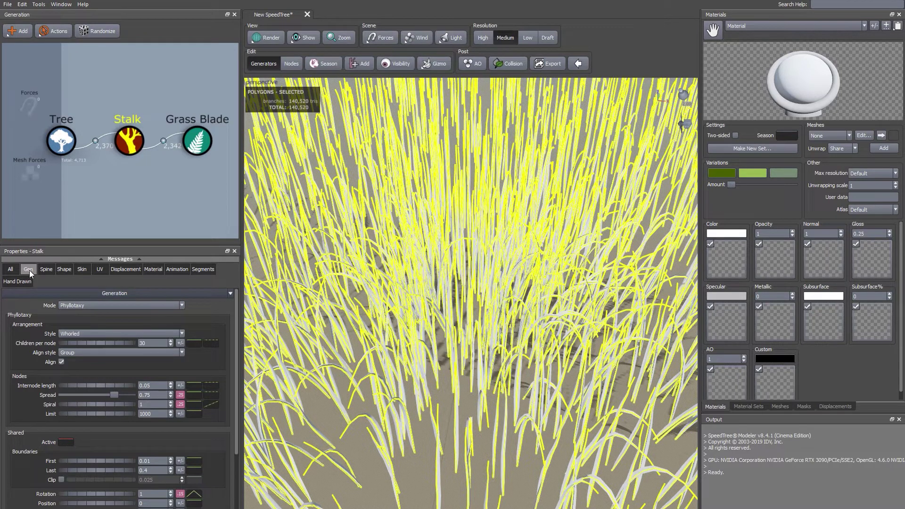
{"action": "left_click", "coordinate": [62, 305]}
{"action": "left_click", "coordinate": [62, 312]}
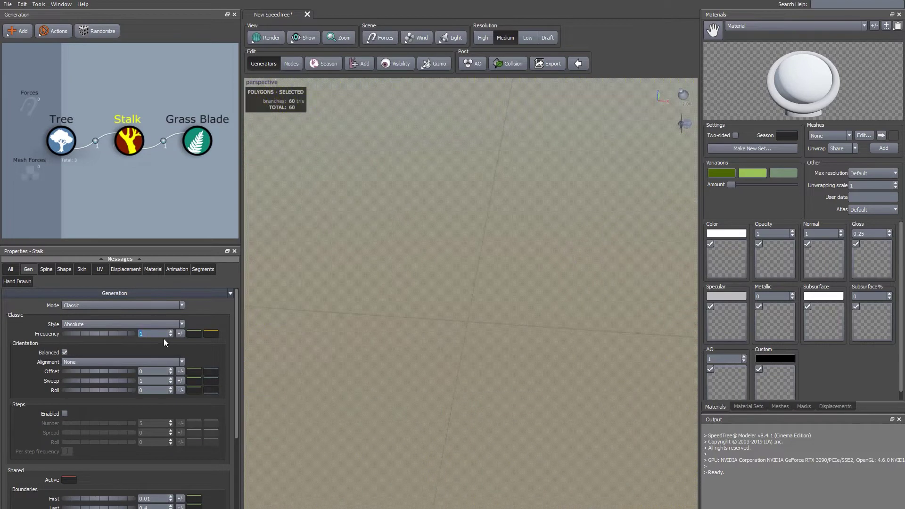
{"action": "type", "text": "40"}
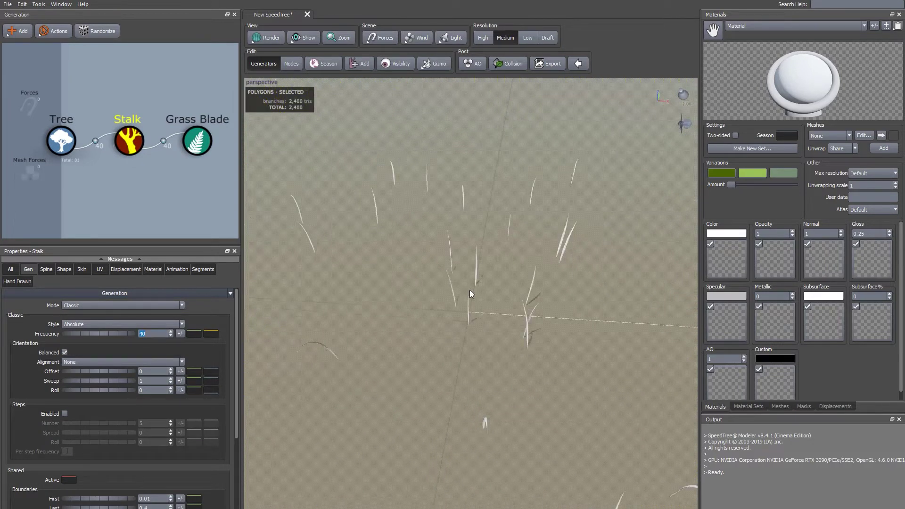
{"action": "key", "text": "Return"}
{"action": "scroll", "coordinate": [478, 347], "scroll_direction": "up", "scroll_amount": 2}
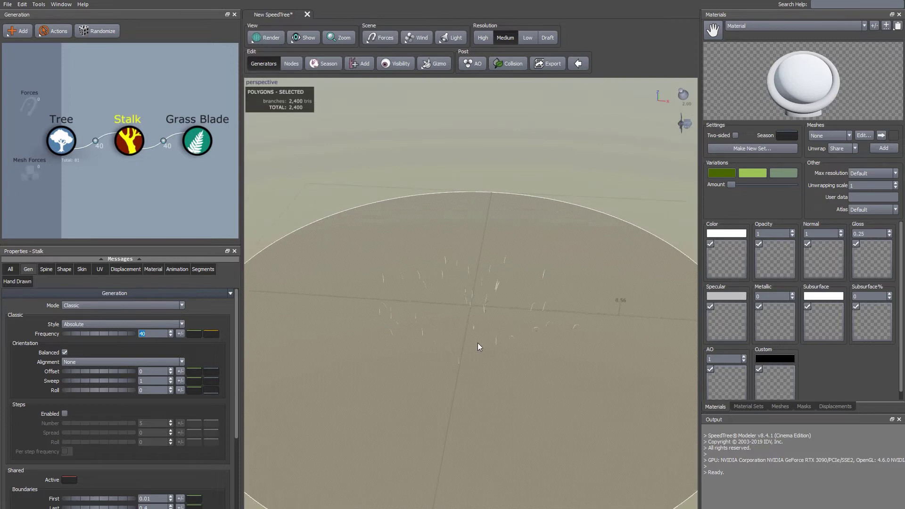
- Set the Stalk's generation boundaries to 1.2 for First and 0.03 for Last
{"action": "left_click_drag", "start_coordinate": [236, 365], "coordinate": [237, 376]}
{"action": "scroll", "coordinate": [236, 399], "scroll_direction": "down", "scroll_amount": 5}
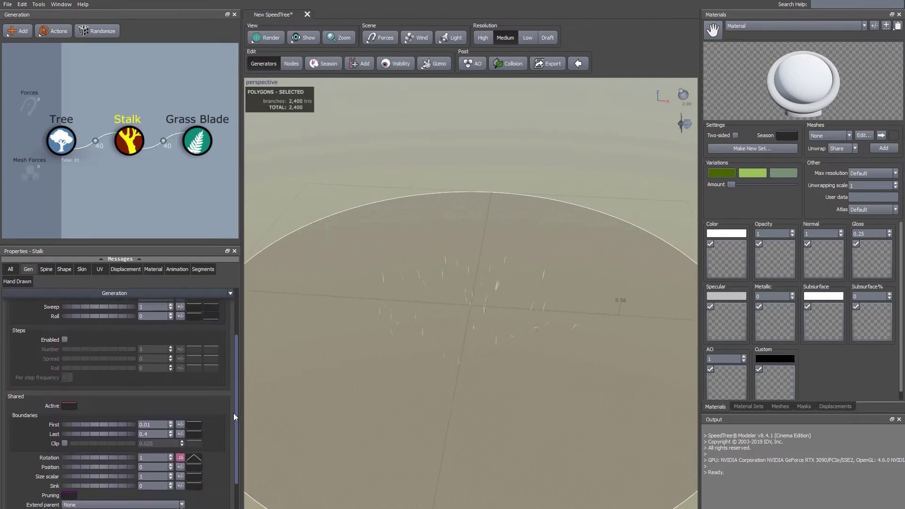
{"action": "left_click", "coordinate": [109, 389]}
{"action": "type", "text": "1"}
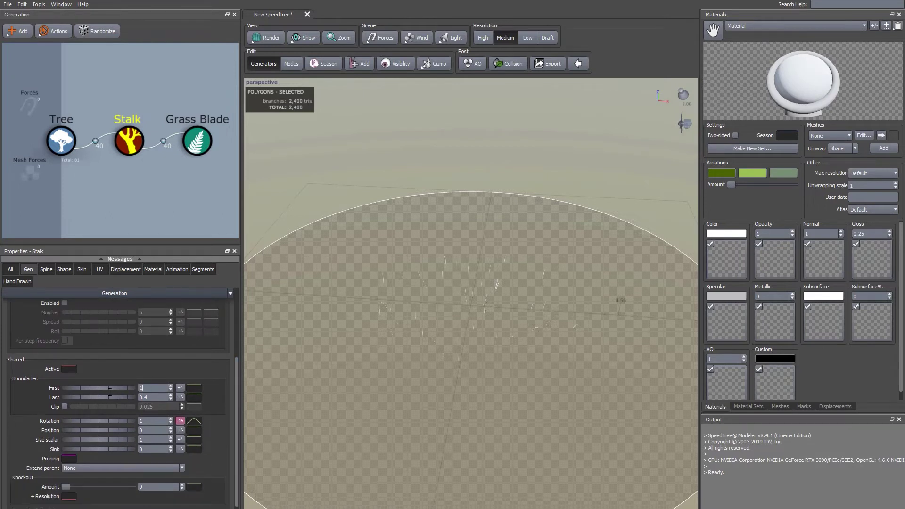
{"action": "type", "text": ".2"}
{"action": "key", "text": "Return"}
{"action": "left_click", "coordinate": [155, 398]}
{"action": "type", "text": "0.03"}
{"action": "key", "text": "Return"}
- Set the Grass Blade generator's width scale to 2
{"action": "left_click", "coordinate": [197, 140]}
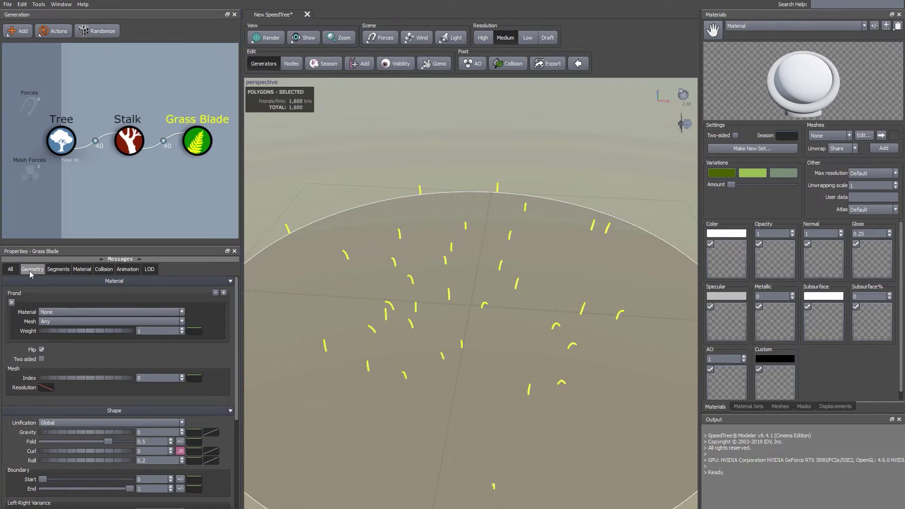
{"action": "scroll", "coordinate": [232, 382], "scroll_direction": "down", "scroll_amount": 3}
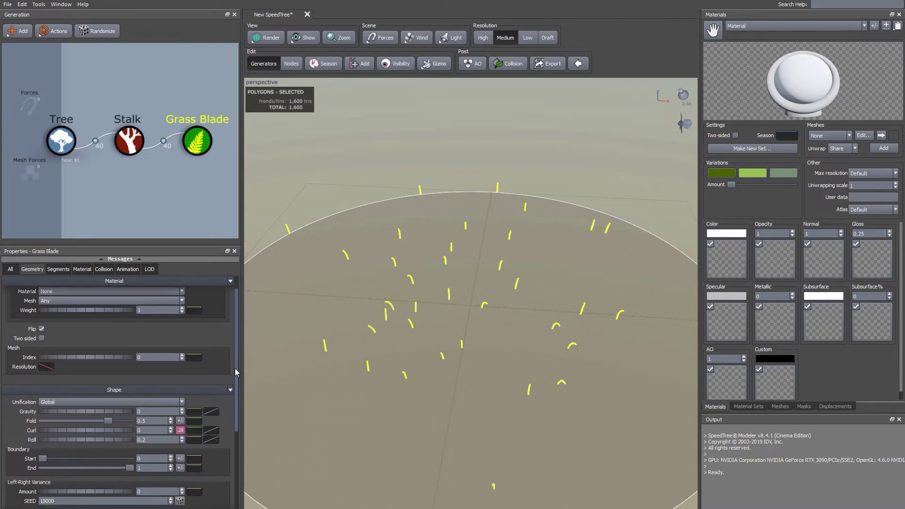
{"action": "scroll", "coordinate": [232, 382], "scroll_direction": "down", "scroll_amount": 5}
{"action": "left_click", "coordinate": [127, 431]}
{"action": "type", "text": "2"}
{"action": "key", "text": "Return"}
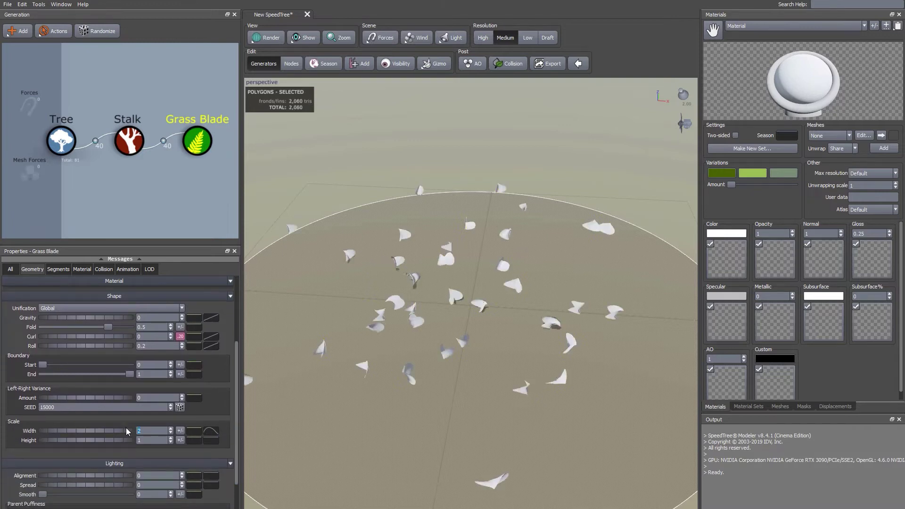
{"action": "left_click", "coordinate": [500, 368]}
- Load ulzeagtp_4K_Opacity.jpg from the atlas_plant_ulzeagtp2 folder as the material's color map
{"action": "double_click", "coordinate": [726, 261]}
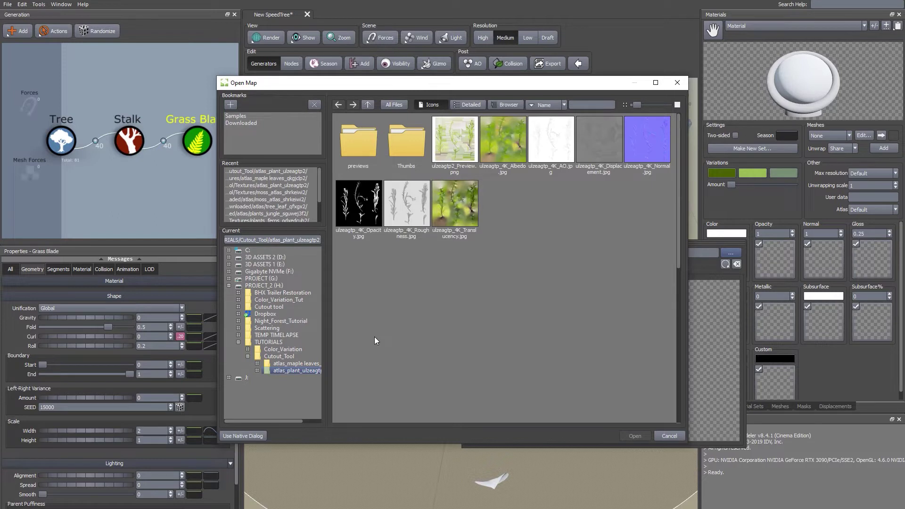
{"action": "left_click", "coordinate": [359, 208]}
{"action": "left_click", "coordinate": [640, 436]}
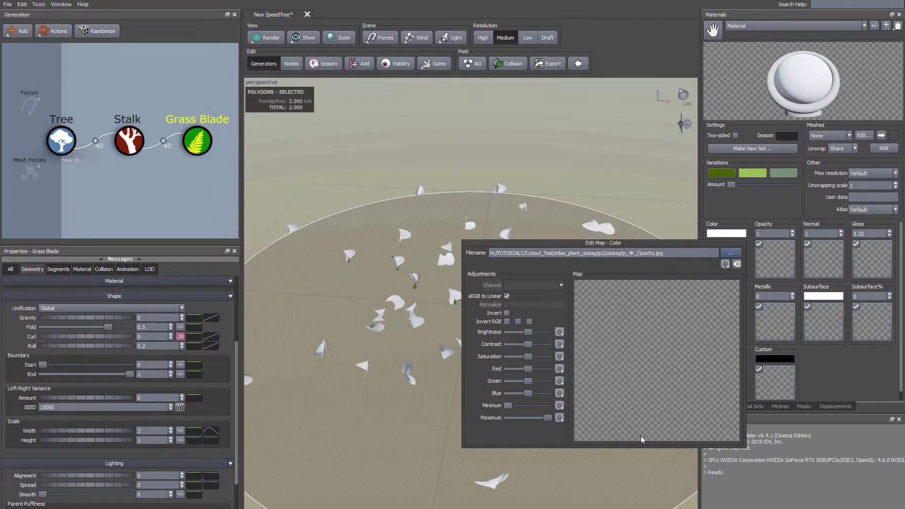
{"action": "left_click", "coordinate": [782, 344]}
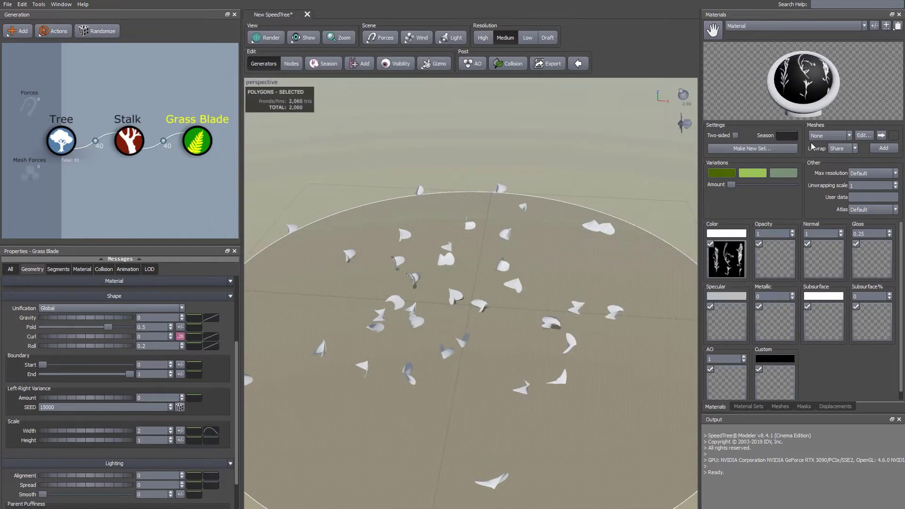
- Rename the material as PLant_Material
{"action": "left_click", "coordinate": [874, 26]}
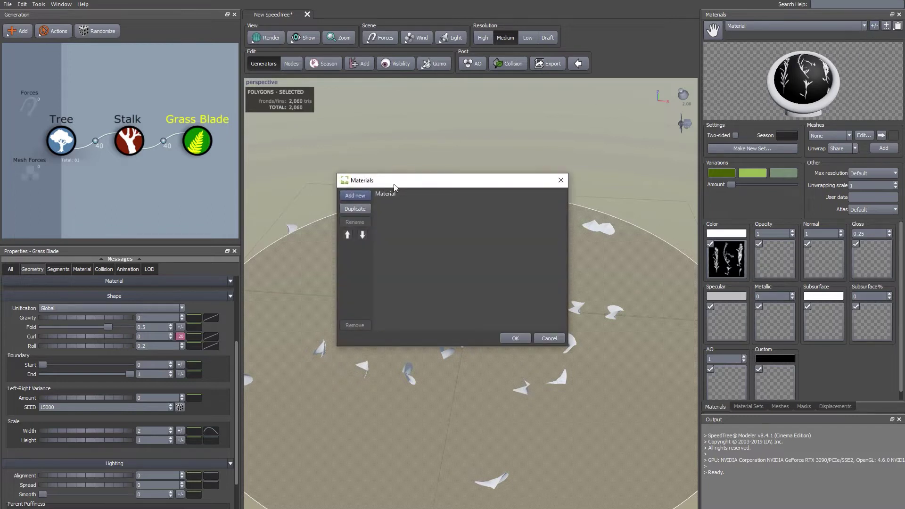
{"action": "left_click_drag", "start_coordinate": [394, 183], "coordinate": [427, 178]}
{"action": "left_click", "coordinate": [416, 190]}
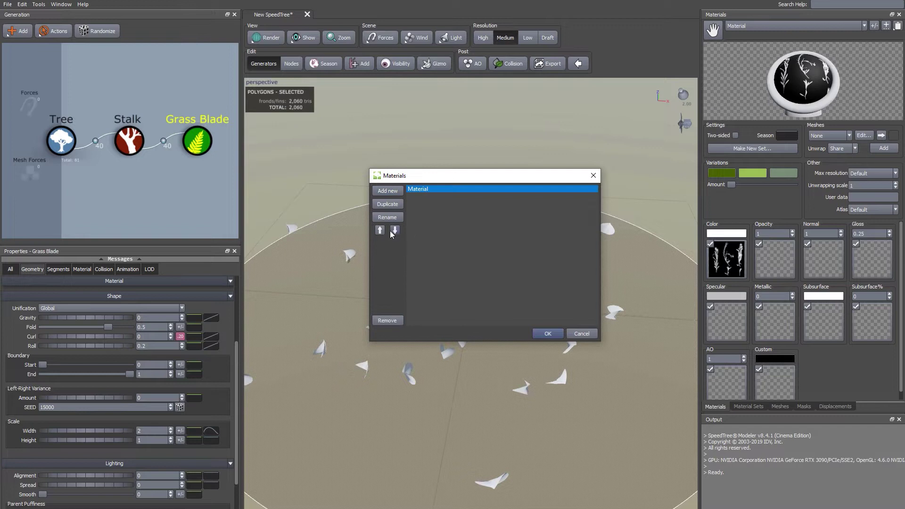
{"action": "left_click", "coordinate": [387, 217]}
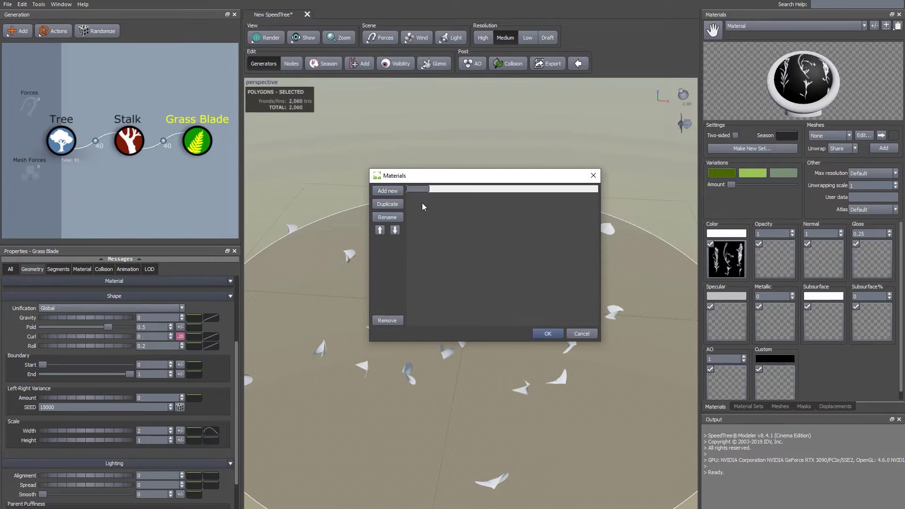
{"action": "type", "text": "PLant_Material"}
{"action": "left_click", "coordinate": [547, 333]}
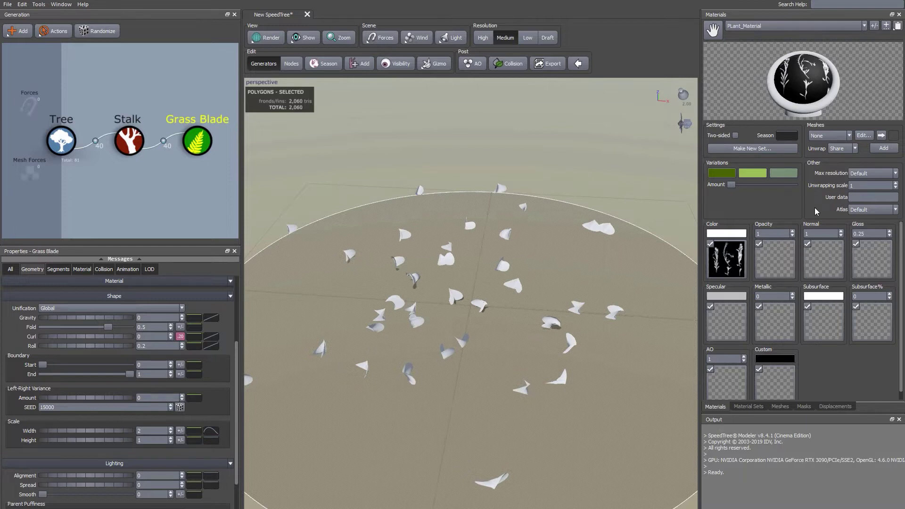
- Create a cutout mesh for PLant_Material and pull its corner points around the tall plant on the atlas's left side
{"action": "left_click", "coordinate": [829, 136]}
{"action": "left_click", "coordinate": [829, 146]}
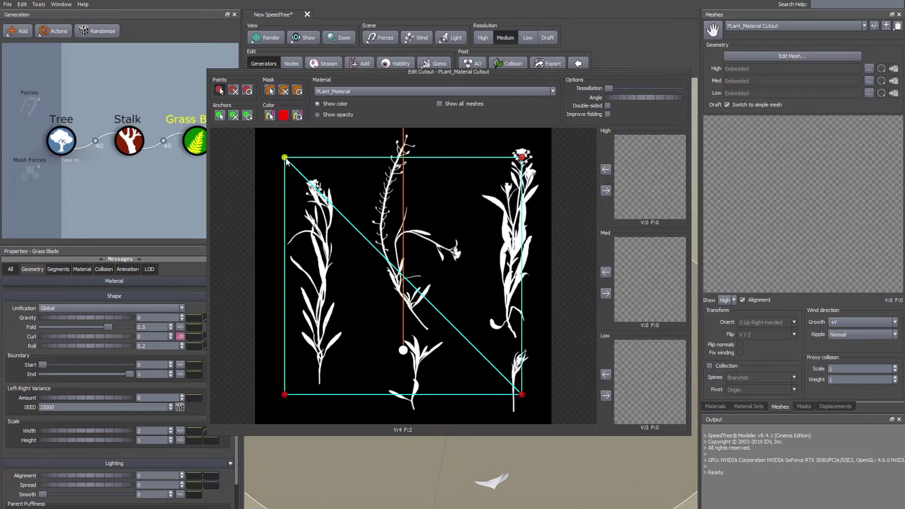
{"action": "left_click_drag", "start_coordinate": [285, 157], "coordinate": [297, 176]}
{"action": "left_click_drag", "start_coordinate": [359, 183], "coordinate": [339, 181]}
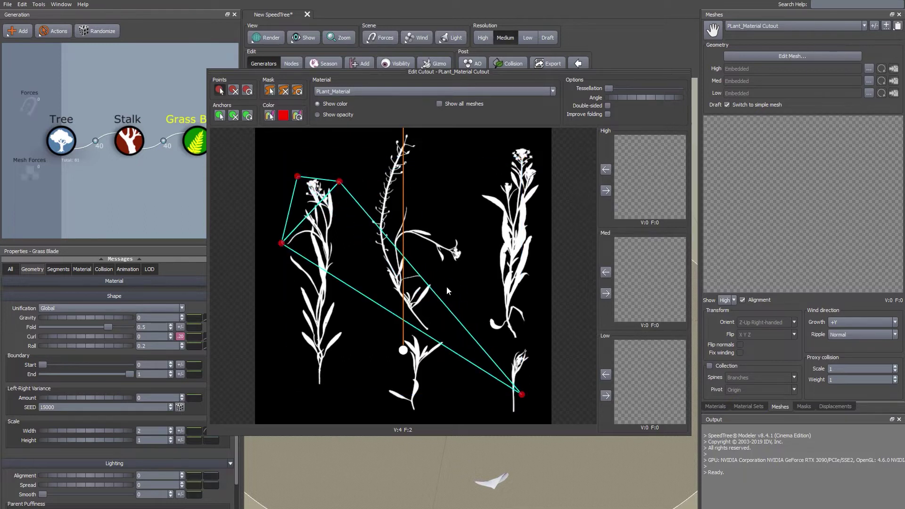
{"action": "left_click_drag", "start_coordinate": [521, 394], "coordinate": [302, 394]}
{"action": "left_click", "coordinate": [316, 313]}
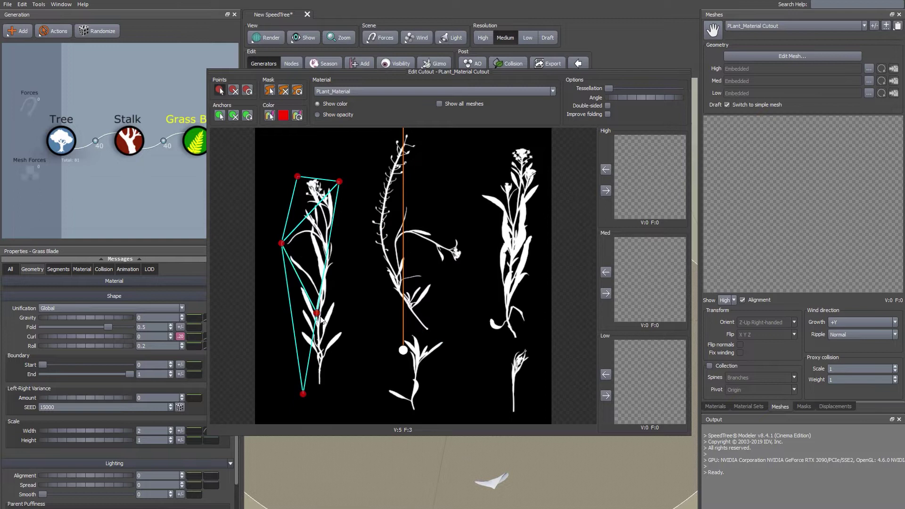
- Refine the first cutout's outline by adding and adjusting points along the left plant's leaves, base and tip
{"action": "left_click_drag", "start_coordinate": [317, 313], "coordinate": [310, 387]}
{"action": "left_click", "coordinate": [295, 305]}
{"action": "left_click", "coordinate": [347, 294]}
{"action": "left_click_drag", "start_coordinate": [346, 295], "coordinate": [349, 314]}
{"action": "left_click_drag", "start_coordinate": [339, 181], "coordinate": [334, 178]}
{"action": "left_click", "coordinate": [297, 176]}
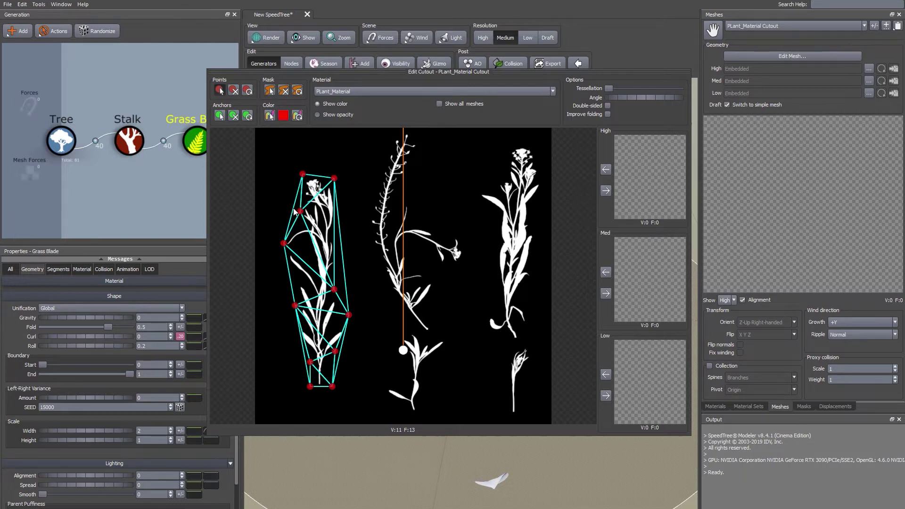
- Paint mask strokes over the empty areas beside the left plant to trim excess cutout triangles
{"action": "left_click", "coordinate": [270, 93]}
{"action": "left_click_drag", "start_coordinate": [292, 201], "coordinate": [289, 217]}
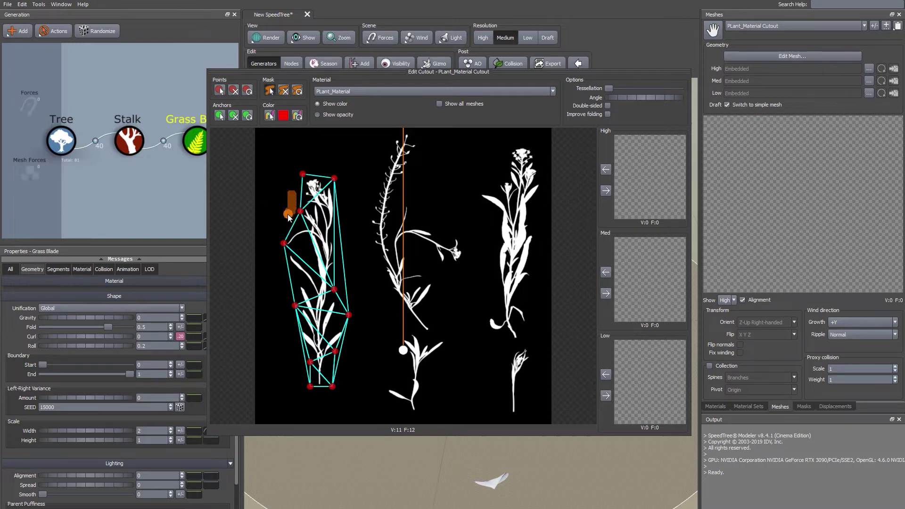
{"action": "left_click_drag", "start_coordinate": [344, 233], "coordinate": [349, 292]}
{"action": "left_click_drag", "start_coordinate": [355, 355], "coordinate": [305, 356]}
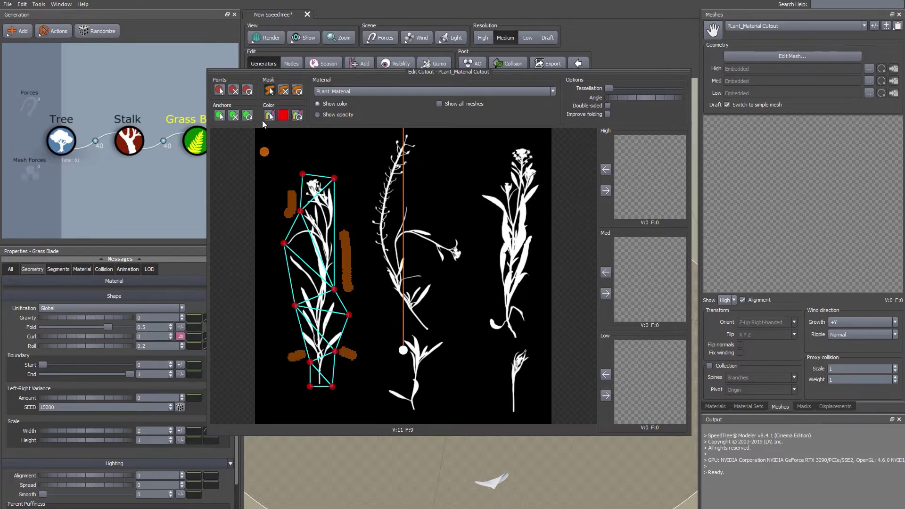
- Nudge the cutout's left edge point, move the anchor to the stem base, and tilt its angle along the plant
{"action": "left_click", "coordinate": [220, 90]}
{"action": "left_click_drag", "start_coordinate": [295, 306], "coordinate": [293, 313]}
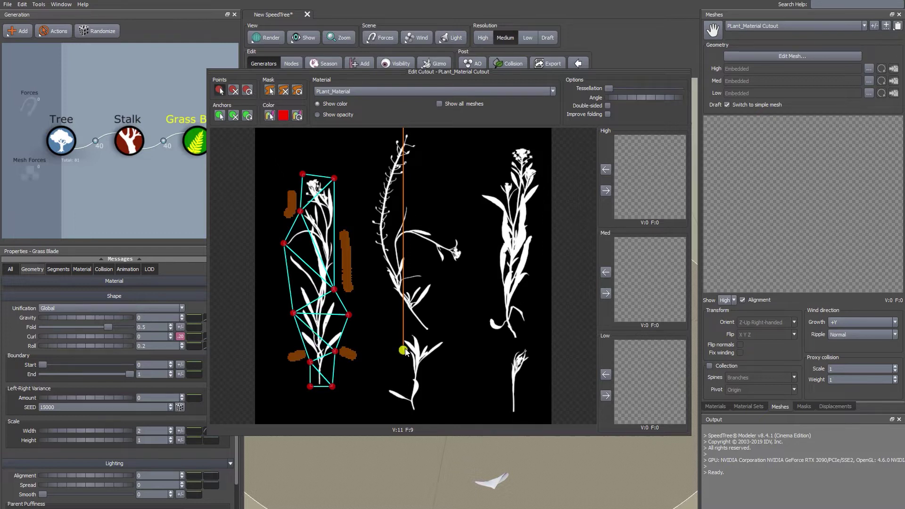
{"action": "left_click_drag", "start_coordinate": [405, 350], "coordinate": [319, 387]}
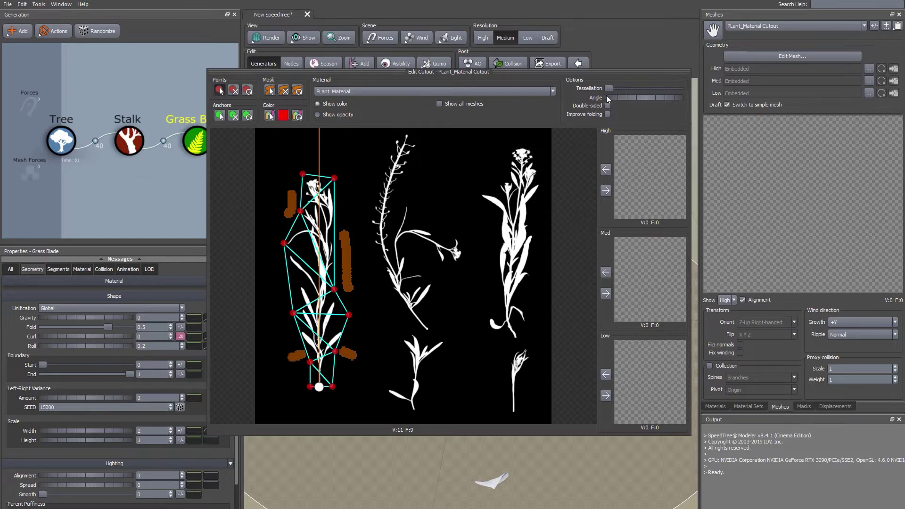
{"action": "left_click_drag", "start_coordinate": [616, 97], "coordinate": [615, 96]}
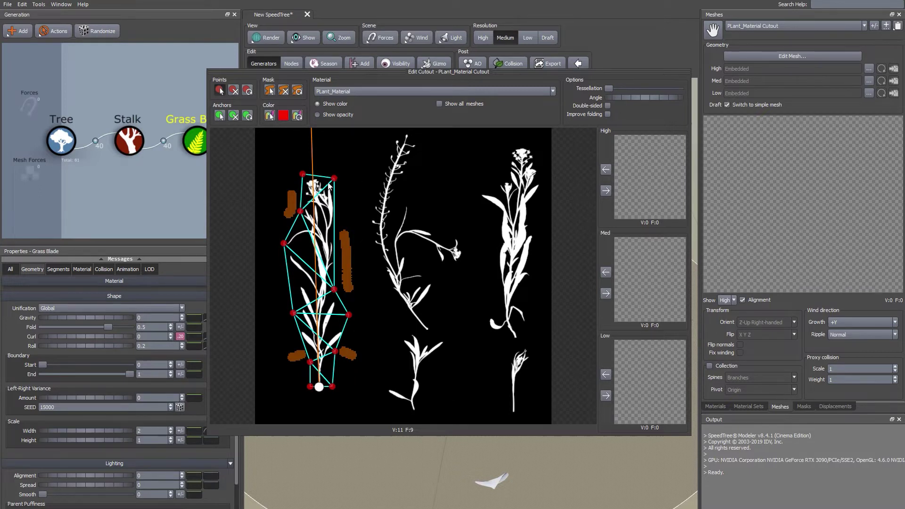
- Store the untessellated cutout as the Low mesh and progressively higher tessellations as the Med and High meshes
{"action": "left_click", "coordinate": [605, 396]}
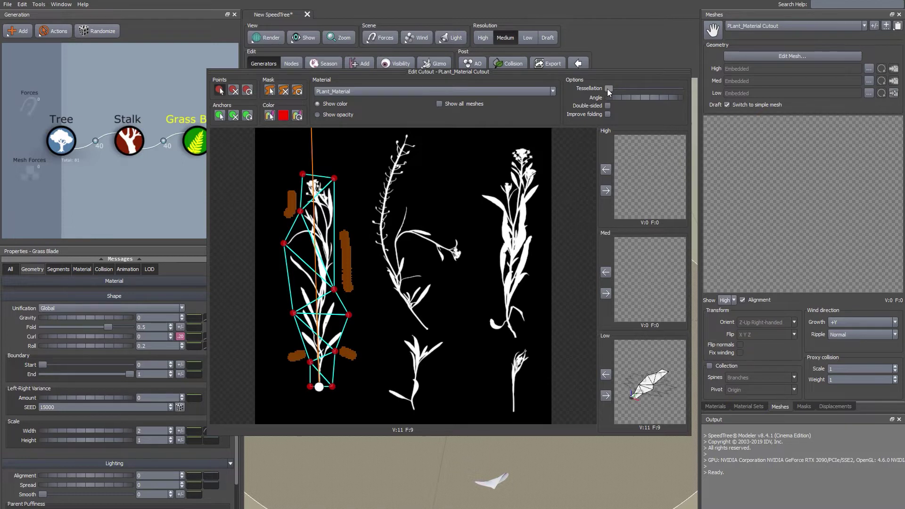
{"action": "left_click_drag", "start_coordinate": [608, 88], "coordinate": [612, 88]}
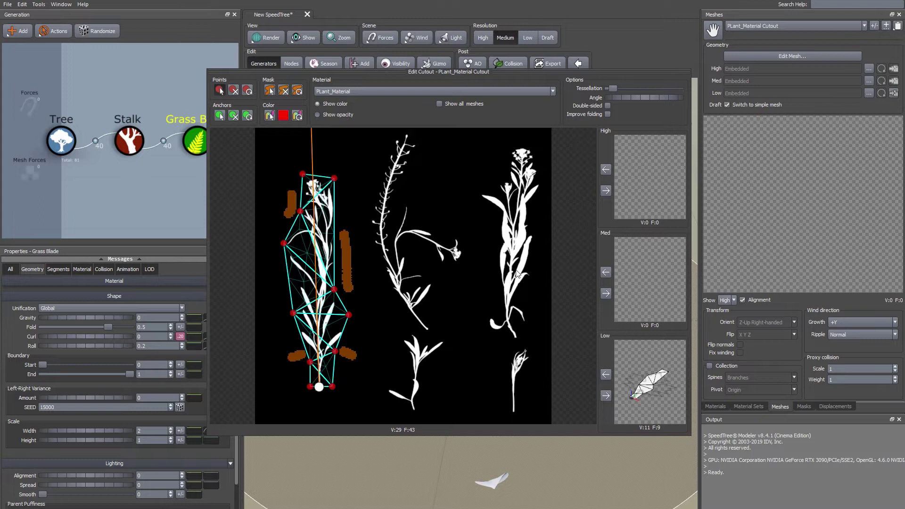
{"action": "left_click", "coordinate": [606, 294]}
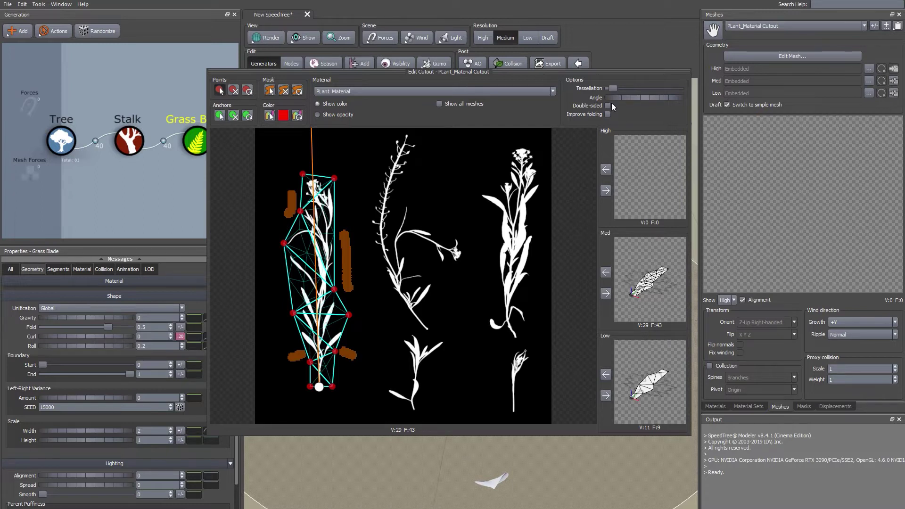
{"action": "left_click_drag", "start_coordinate": [612, 92], "coordinate": [623, 86]}
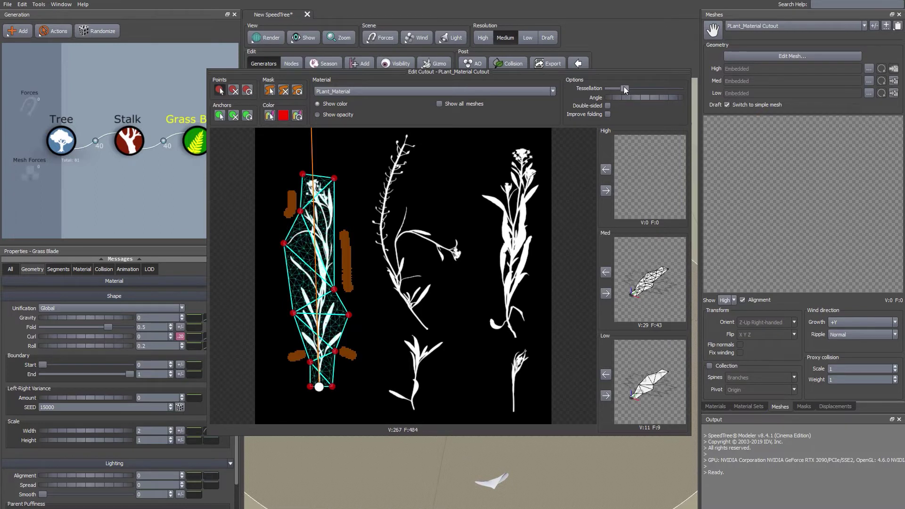
{"action": "left_click", "coordinate": [606, 190]}
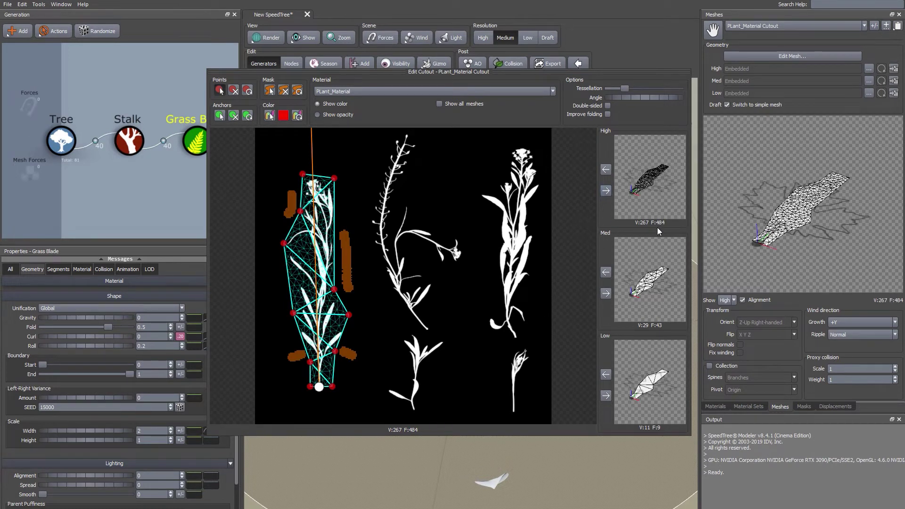
{"action": "left_click", "coordinate": [847, 109]}
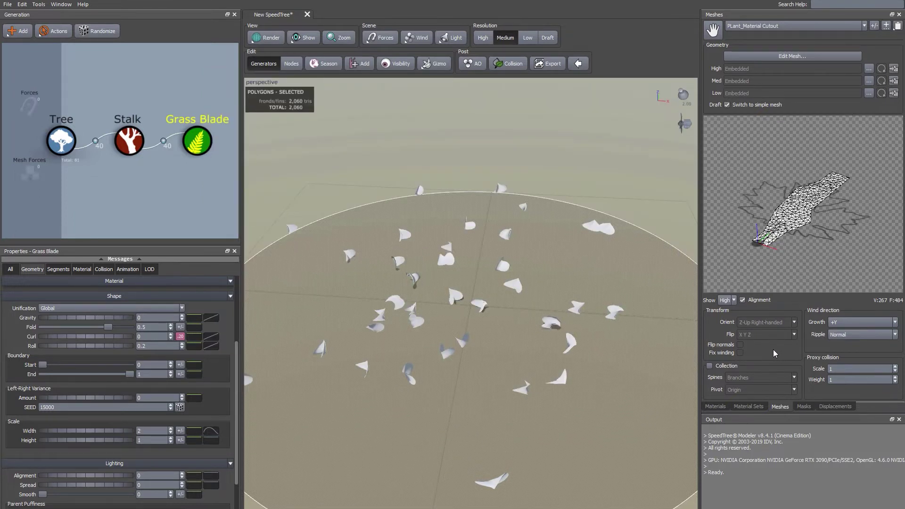
- Add a second cutout mesh to the material and move its four corners around the tall middle plant
{"action": "left_click", "coordinate": [716, 407]}
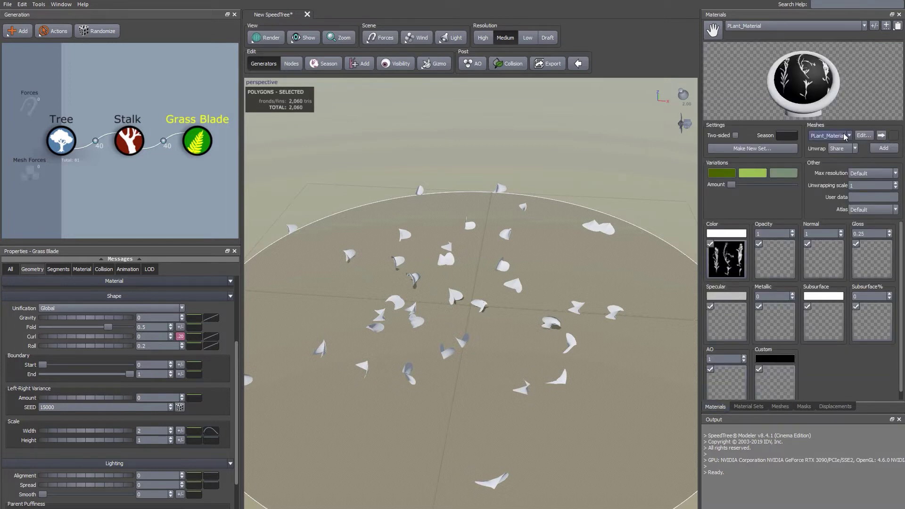
{"action": "left_click", "coordinate": [883, 149]}
{"action": "left_click", "coordinate": [862, 148]}
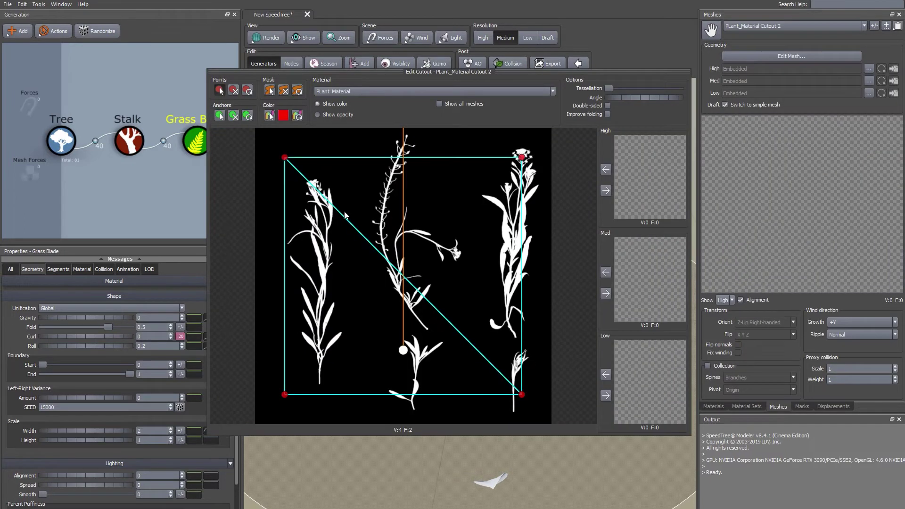
{"action": "left_click_drag", "start_coordinate": [285, 158], "coordinate": [393, 132]}
{"action": "left_click_drag", "start_coordinate": [284, 395], "coordinate": [362, 220]}
{"action": "left_click_drag", "start_coordinate": [521, 157], "coordinate": [420, 134]}
{"action": "left_click_drag", "start_coordinate": [522, 395], "coordinate": [469, 252]}
- Add and adjust outline points around the middle plant's stem base, left edge and flowering side branch
{"action": "left_click", "coordinate": [386, 297]}
{"action": "left_click", "coordinate": [427, 335]}
{"action": "left_click", "coordinate": [438, 291]}
{"action": "left_click", "coordinate": [414, 213]}
{"action": "left_click", "coordinate": [456, 233]}
{"action": "left_click", "coordinate": [431, 268]}
{"action": "left_click_drag", "start_coordinate": [437, 291], "coordinate": [440, 274]}
{"action": "left_click", "coordinate": [459, 263]}
{"action": "left_click", "coordinate": [377, 268]}
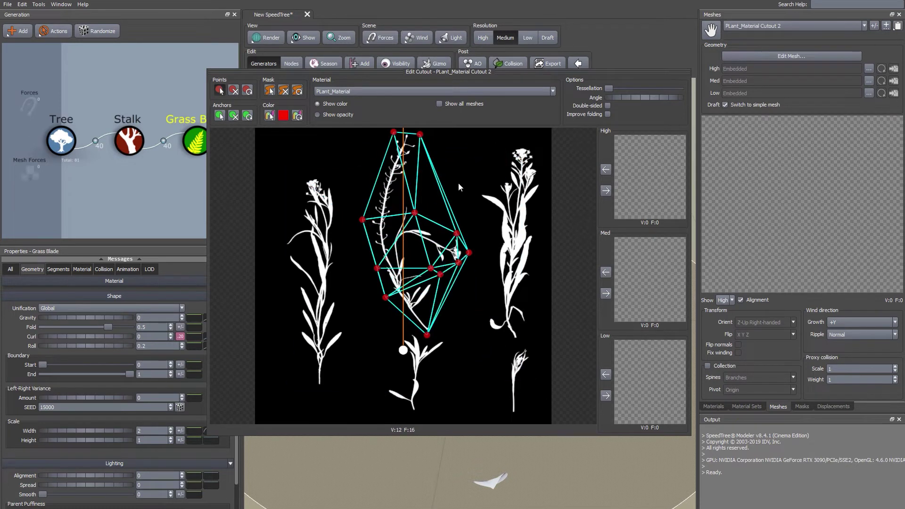
- Mask off the empty areas beside the middle plant's side branch and move the anchor to its stem base
{"action": "left_click_drag", "start_coordinate": [437, 190], "coordinate": [459, 165]}
{"action": "left_click_drag", "start_coordinate": [473, 307], "coordinate": [450, 287]}
{"action": "left_click_drag", "start_coordinate": [402, 350], "coordinate": [425, 333]}
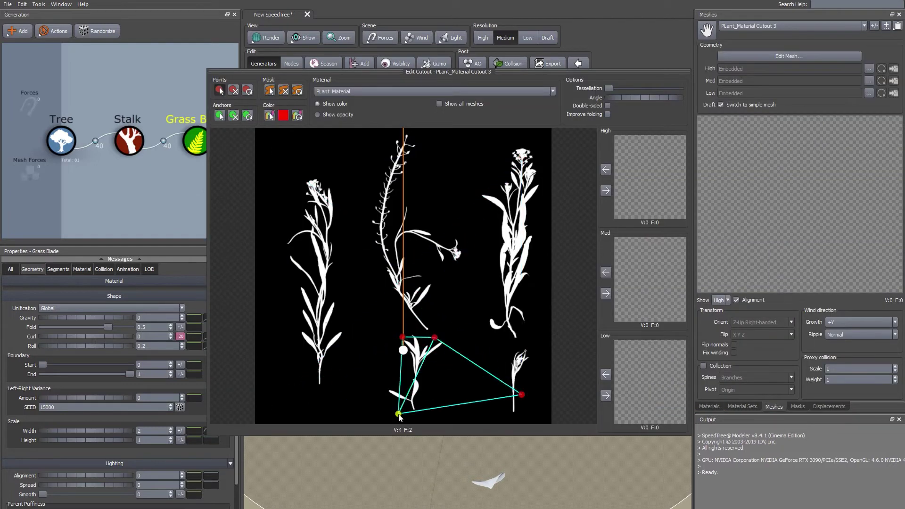
- Shape the third cutout around the small bottom-centre plant with extra points and mask the empty space beside it
{"action": "left_click", "coordinate": [393, 366]}
{"action": "left_click", "coordinate": [406, 380]}
{"action": "mouse_move", "coordinate": [393, 366]}
{"action": "left_mouse_down"}
{"action": "mouse_move", "coordinate": [406, 359]}
{"action": "mouse_move", "coordinate": [414, 416]}
{"action": "mouse_move", "coordinate": [397, 371]}
{"action": "left_mouse_up"}
{"action": "left_click", "coordinate": [420, 393]}
{"action": "left_click", "coordinate": [411, 329]}
{"action": "left_click_drag", "start_coordinate": [433, 376], "coordinate": [455, 395]}
{"action": "left_click_drag", "start_coordinate": [432, 329], "coordinate": [450, 320]}
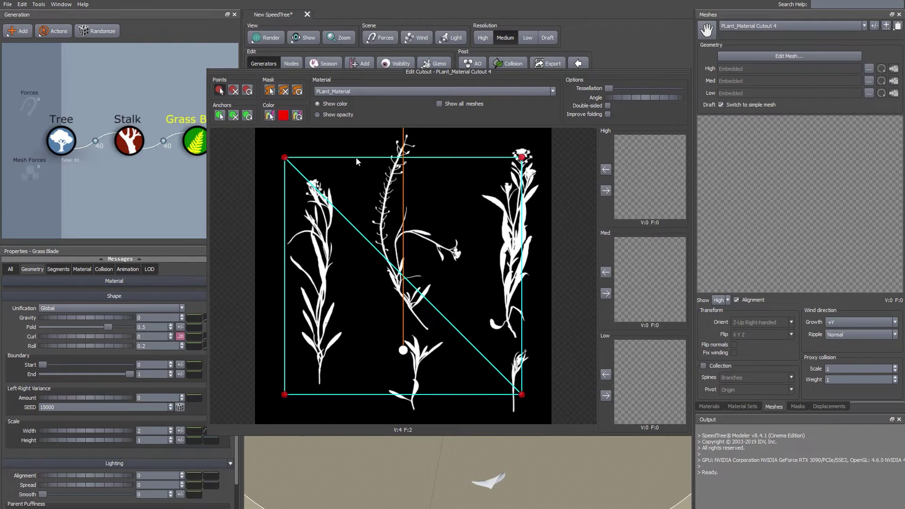
- Check the existing cutouts with all meshes shown, and fit the fourth cutout's outline around the tall right-hand plant
{"action": "left_click", "coordinate": [439, 104]}
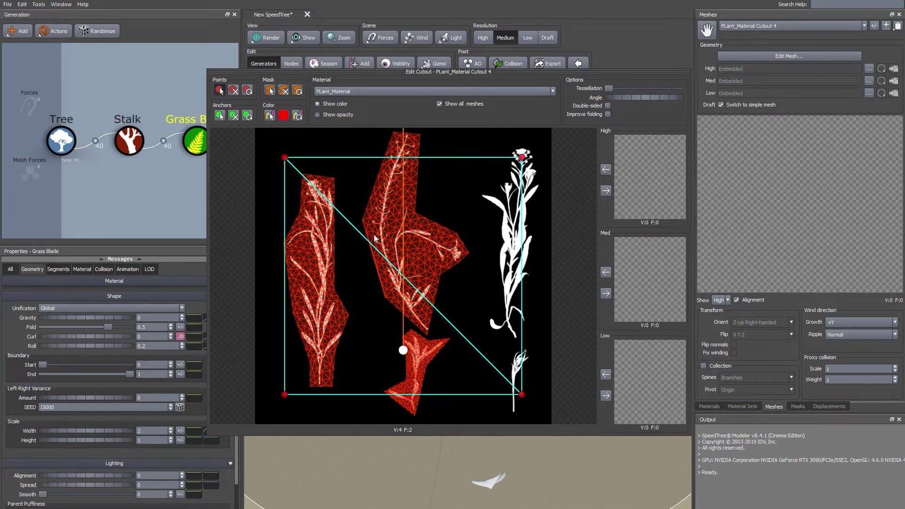
{"action": "left_click", "coordinate": [443, 104]}
{"action": "left_click", "coordinate": [481, 242]}
{"action": "left_click_drag", "start_coordinate": [482, 242], "coordinate": [478, 195]}
{"action": "left_click_drag", "start_coordinate": [521, 394], "coordinate": [521, 344]}
{"action": "left_click", "coordinate": [499, 181]}
{"action": "left_click", "coordinate": [487, 173]}
{"action": "left_click", "coordinate": [527, 321]}
- Paint mask strokes around the tall right-hand plant to trim the fourth cutout's empty areas
{"action": "left_click", "coordinate": [270, 90]}
{"action": "left_click_drag", "start_coordinate": [470, 213], "coordinate": [484, 225]}
{"action": "left_click", "coordinate": [509, 347]}
{"action": "left_click_drag", "start_coordinate": [534, 291], "coordinate": [541, 292]}
{"action": "left_click", "coordinate": [545, 207]}
{"action": "left_click_drag", "start_coordinate": [536, 215], "coordinate": [530, 214]}
- Store the fourth cutout's Low, Med and High meshes, raising tessellation above Low, and move the anchor to the stem base
{"action": "left_click", "coordinate": [605, 396]}
{"action": "left_click_drag", "start_coordinate": [608, 88], "coordinate": [615, 88]}
{"action": "left_click", "coordinate": [605, 293]}
{"action": "left_click", "coordinate": [606, 191]}
{"action": "left_click_drag", "start_coordinate": [403, 350], "coordinate": [514, 342]}
{"action": "left_click", "coordinate": [605, 395]}
- Add a fifth cutout mesh, fit it around the small bottom-right plant, and place the anchor at its stem base
{"action": "left_click", "coordinate": [708, 406]}
{"action": "left_click", "coordinate": [858, 185]}
{"action": "left_click_drag", "start_coordinate": [285, 158], "coordinate": [509, 351]}
{"action": "left_click_drag", "start_coordinate": [521, 157], "coordinate": [531, 345]}
{"action": "left_click_drag", "start_coordinate": [284, 395], "coordinate": [512, 415]}
{"action": "left_click", "coordinate": [506, 381]}
{"action": "left_click_drag", "start_coordinate": [403, 350], "coordinate": [519, 419]}
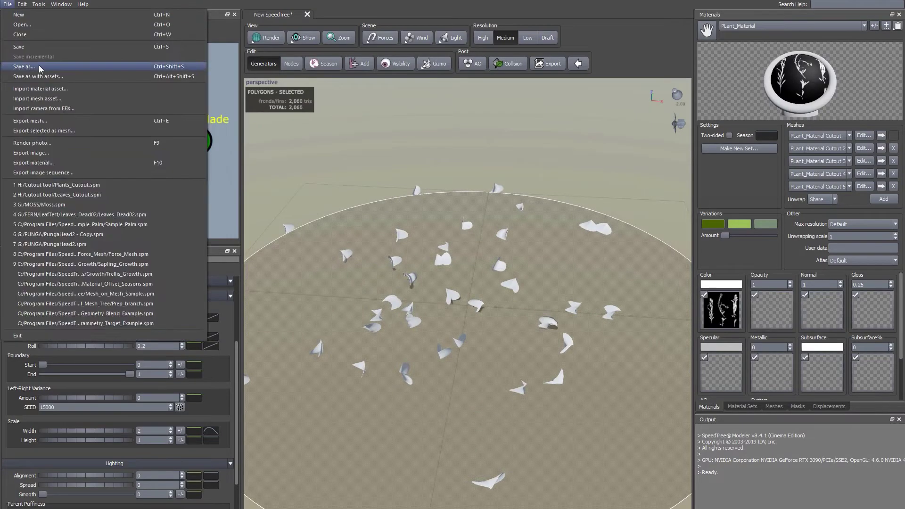
- Save the SpeedTree file under the name Cutout tool
{"action": "left_click", "coordinate": [47, 65]}
{"action": "double_click", "coordinate": [137, 78]}
{"action": "type", "text": "Cutout tool"}
{"action": "left_click", "coordinate": [505, 314]}
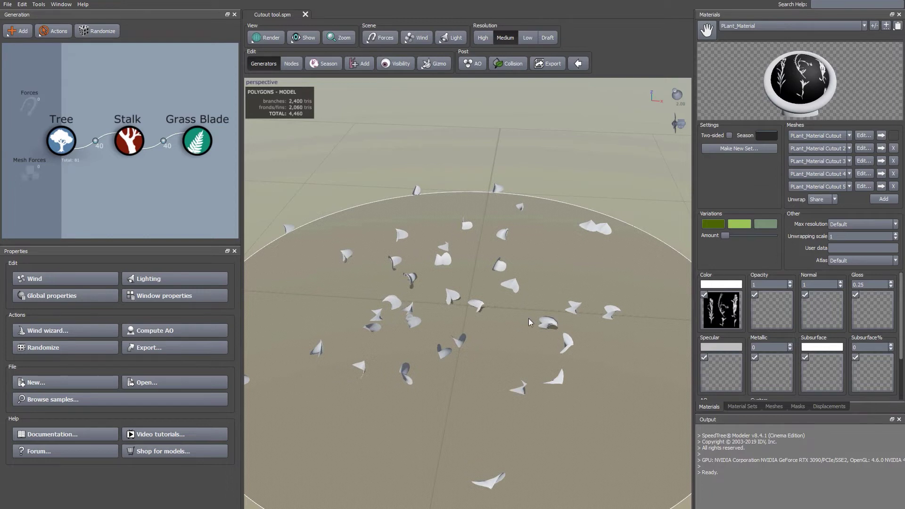
- Assign PLant_Material to the Grass Blade generator's frond, leaving the mesh choice on Any
{"action": "left_click", "coordinate": [197, 141]}
{"action": "left_click", "coordinate": [83, 269]}
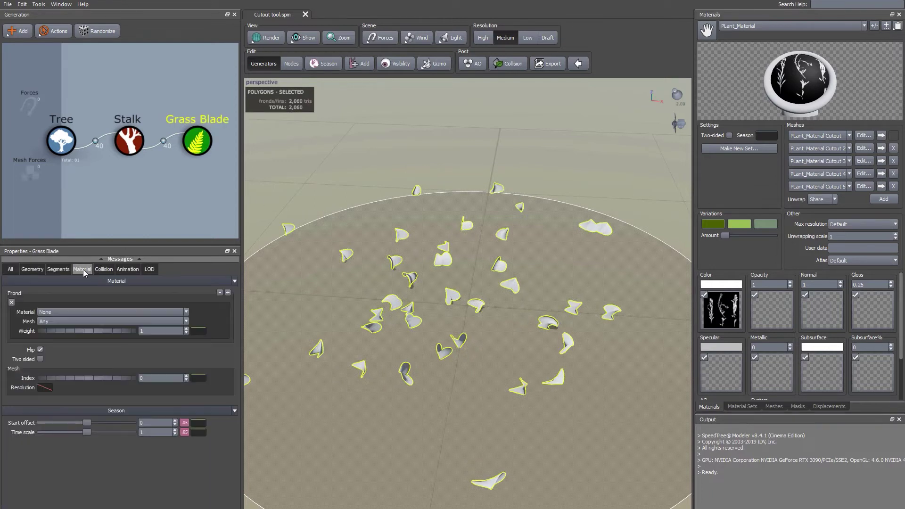
{"action": "left_click", "coordinate": [53, 313]}
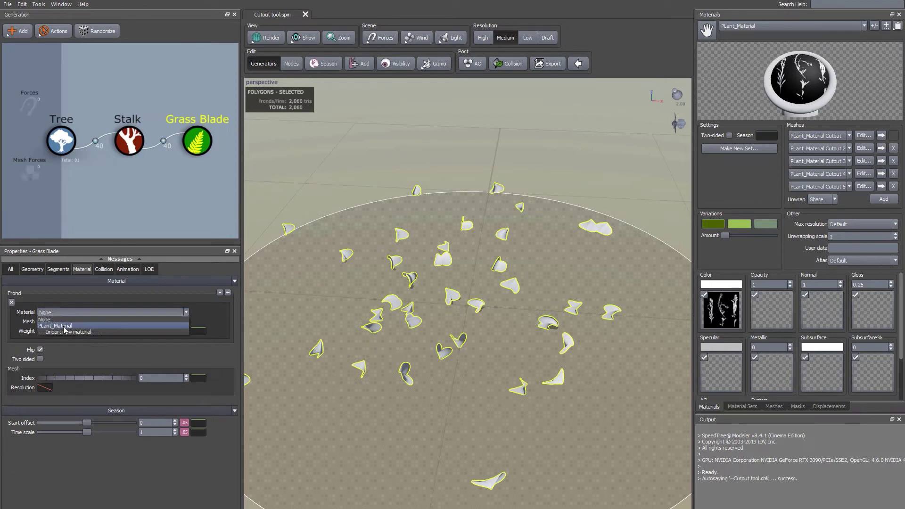
{"action": "left_click", "coordinate": [68, 326]}
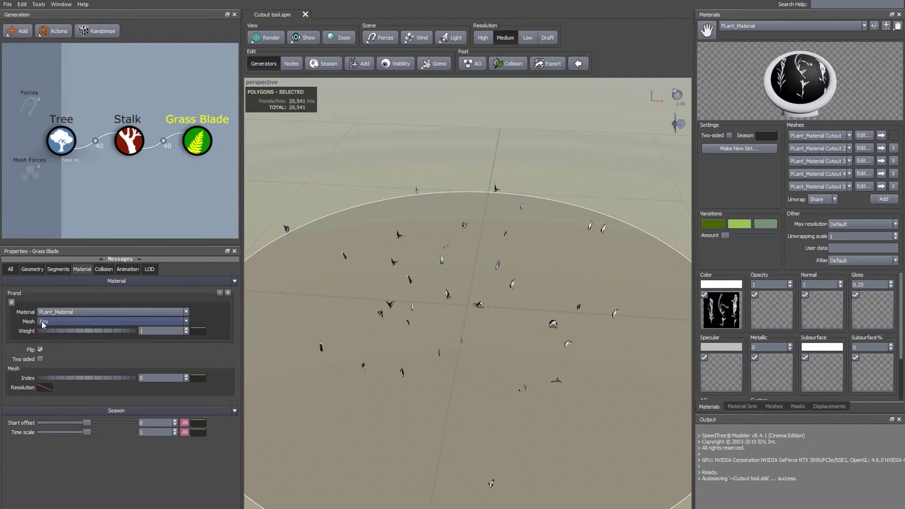
{"action": "left_click", "coordinate": [48, 324]}
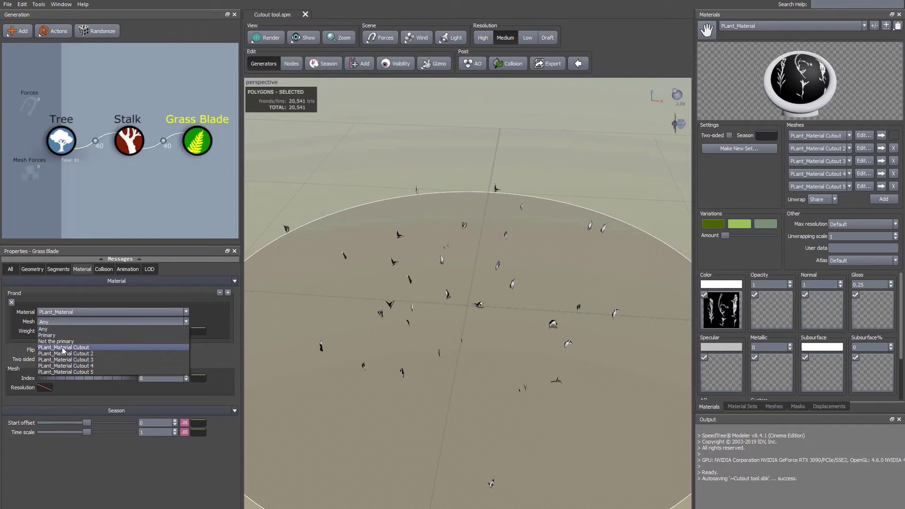
{"action": "left_click", "coordinate": [48, 321]}
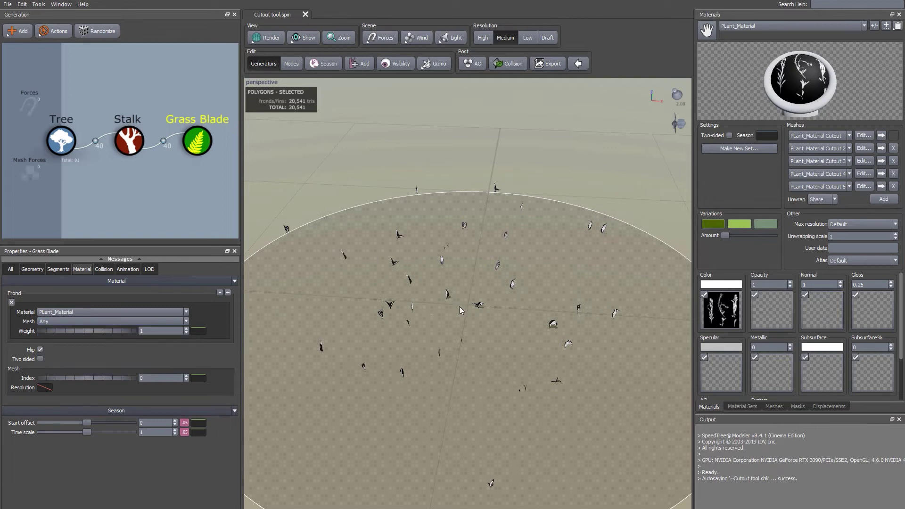
- Set the Stalk generator's absolute spine length to 2
{"action": "scroll", "coordinate": [460, 307], "scroll_direction": "up", "scroll_amount": 5}
{"action": "left_click_drag", "start_coordinate": [459, 306], "coordinate": [459, 287]}
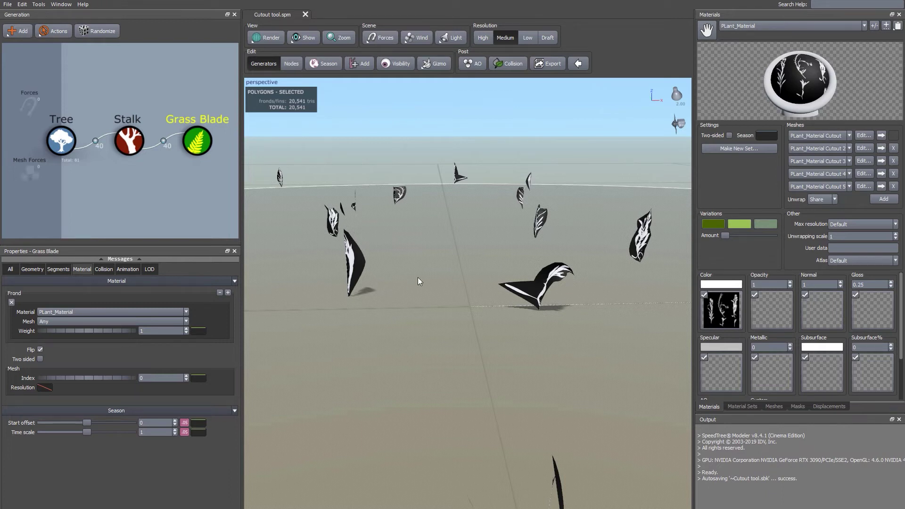
{"action": "left_click", "coordinate": [132, 142]}
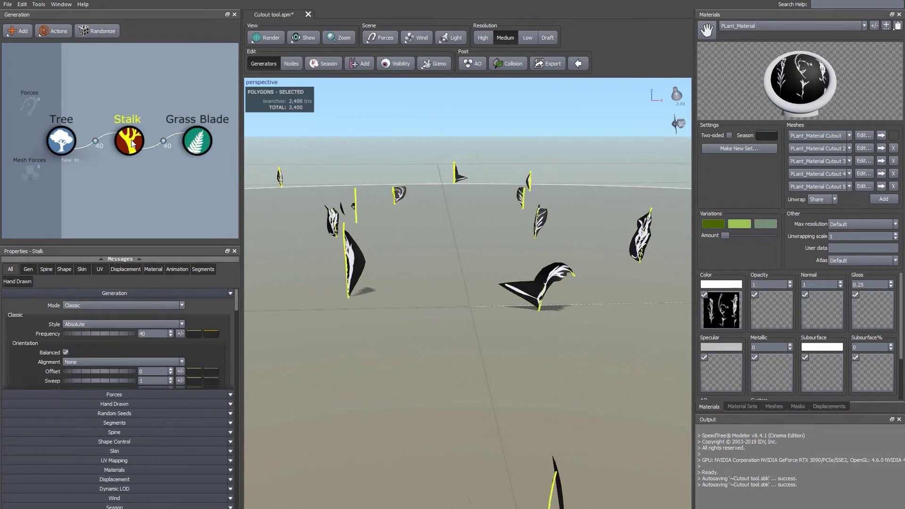
{"action": "left_click", "coordinate": [46, 269]}
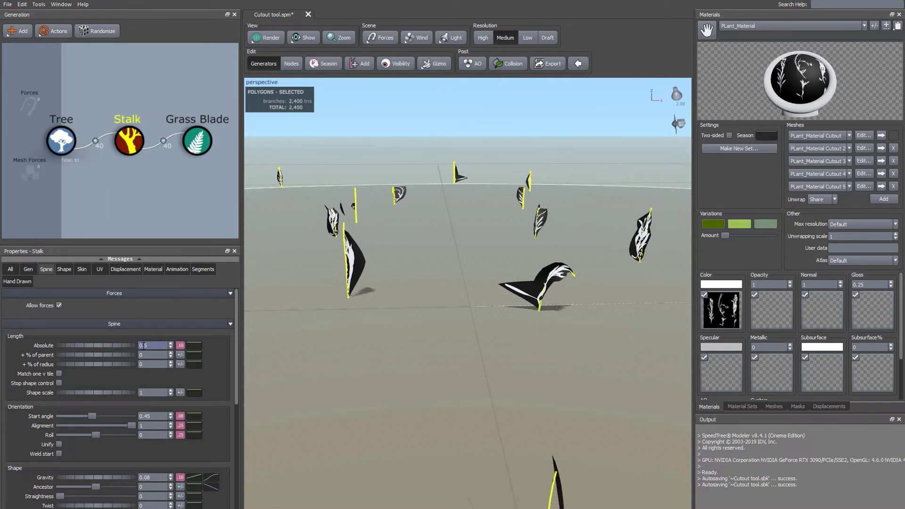
{"action": "left_click_drag", "start_coordinate": [152, 345], "coordinate": [101, 344]}
{"action": "type", "text": "2"}
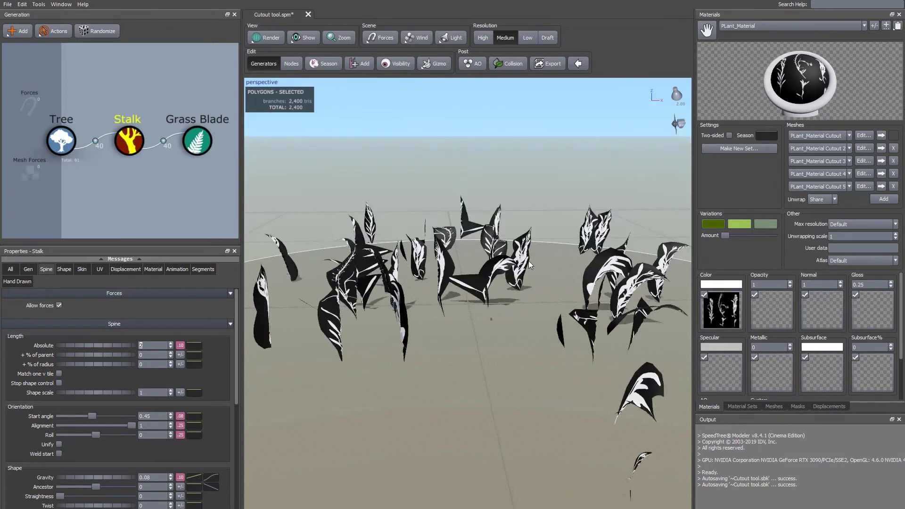
- Set the variance of the Stalk generator's absolute spine length to 1
{"action": "left_click", "coordinate": [28, 268]}
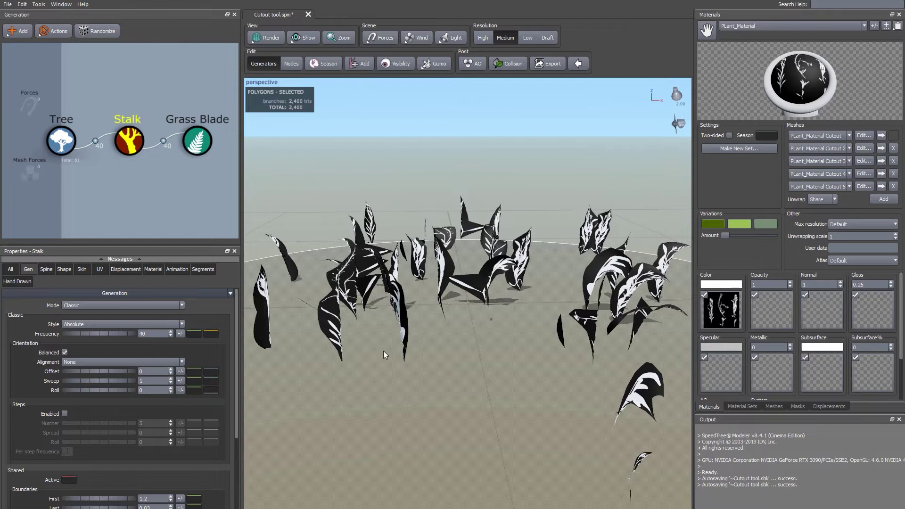
{"action": "left_click", "coordinate": [46, 269]}
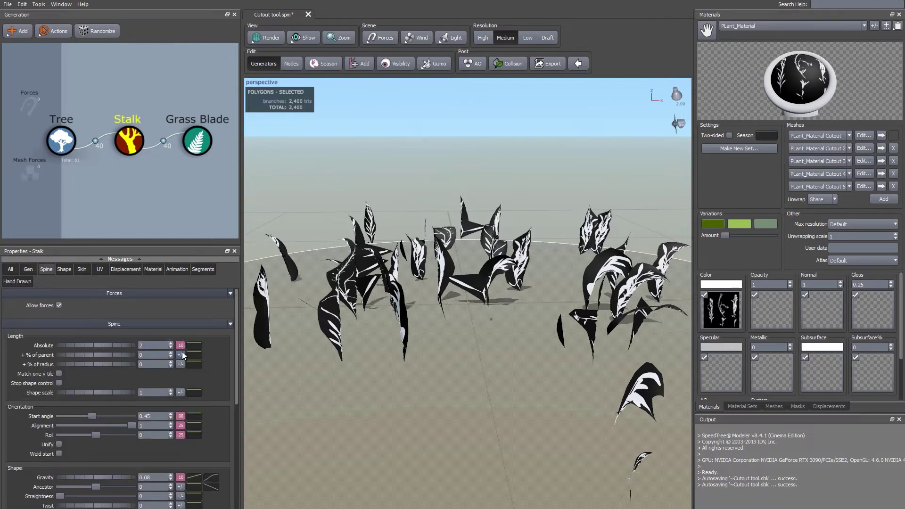
{"action": "left_click", "coordinate": [162, 353]}
{"action": "left_click", "coordinate": [181, 346]}
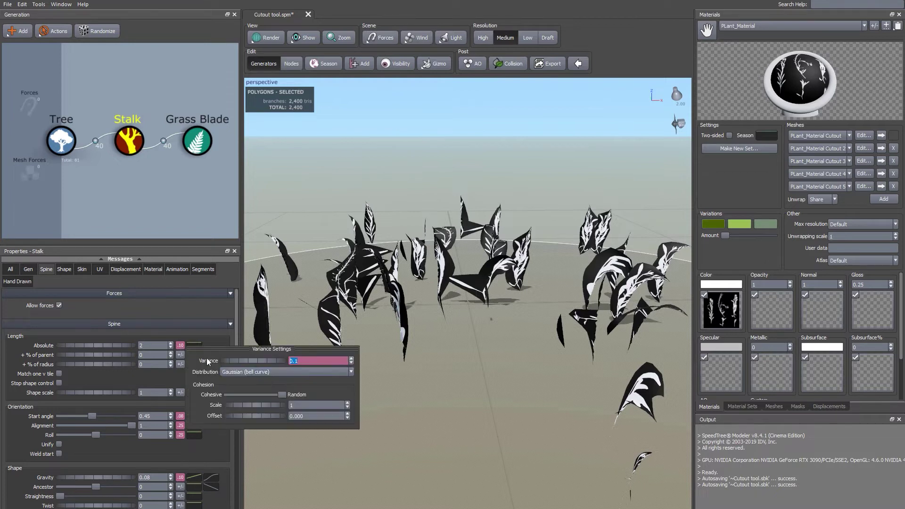
{"action": "left_click", "coordinate": [309, 360]}
{"action": "type", "text": "1"}
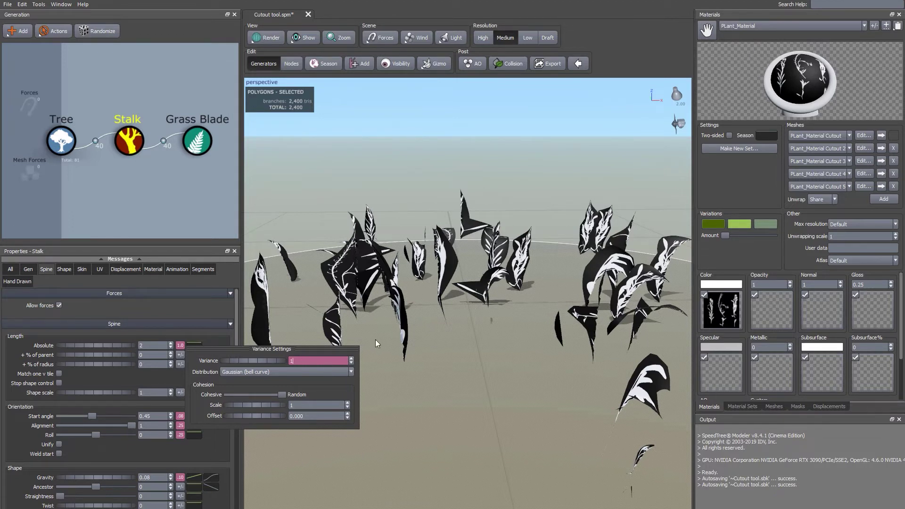
{"action": "left_click", "coordinate": [103, 313]}
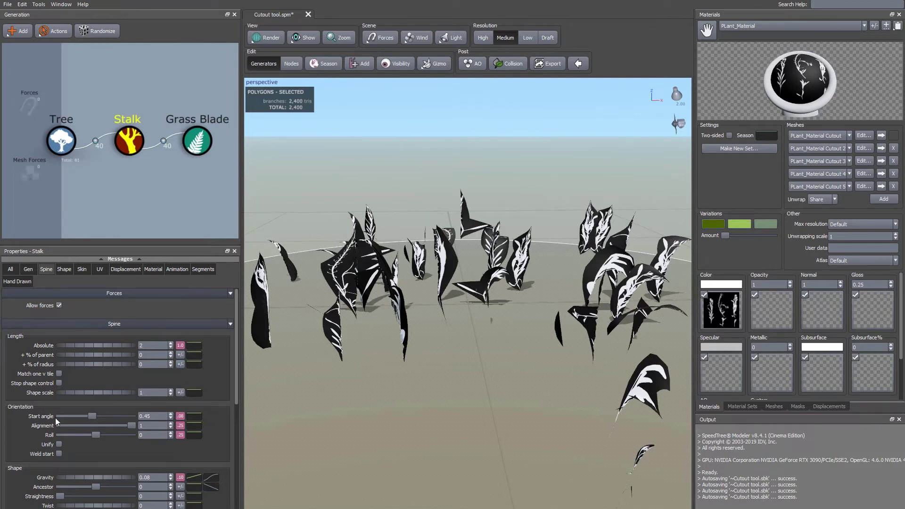
- Set the Stalk's spine start angle to 0.5 and its late noise amount to 0
{"action": "left_click", "coordinate": [153, 417]}
{"action": "key", "text": "BackSpace"}
{"action": "key", "text": "BackSpace"}
{"action": "type", "text": "5"}
{"action": "key", "text": "Return"}
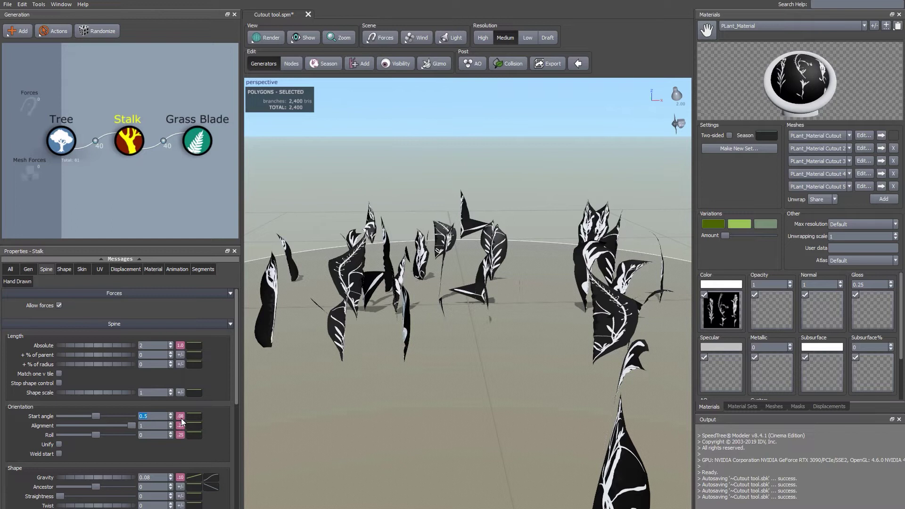
{"action": "left_click_drag", "start_coordinate": [235, 351], "coordinate": [232, 464]}
{"action": "left_click_drag", "start_coordinate": [152, 427], "coordinate": [126, 429]}
{"action": "type", "text": "0"}
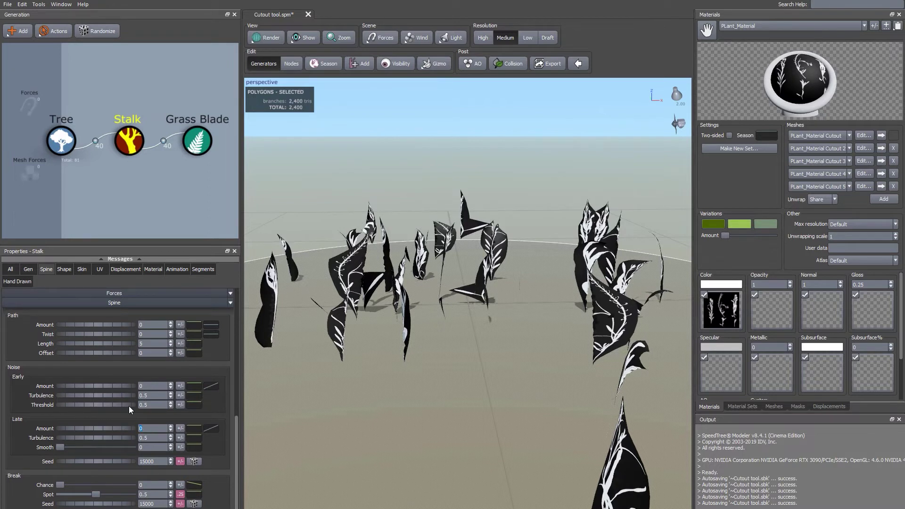
- Set the Grass Blade generator's shape gravity to 0.06 and its fold to 0.4
{"action": "left_click", "coordinate": [191, 136]}
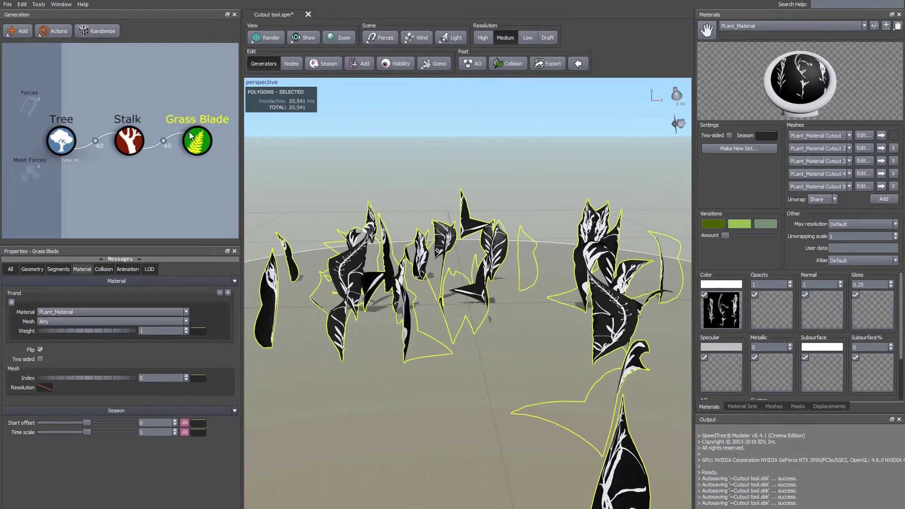
{"action": "left_click", "coordinate": [33, 270]}
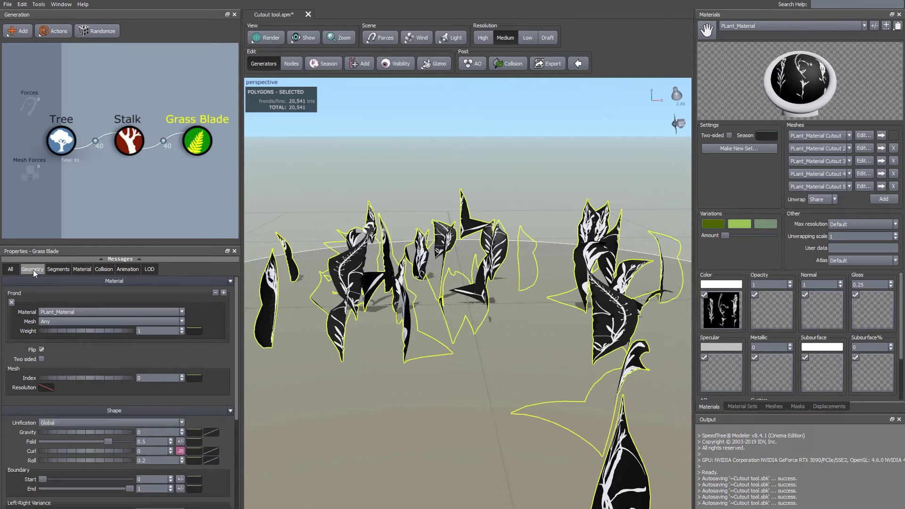
{"action": "scroll", "coordinate": [236, 358], "scroll_direction": "down", "scroll_amount": 5}
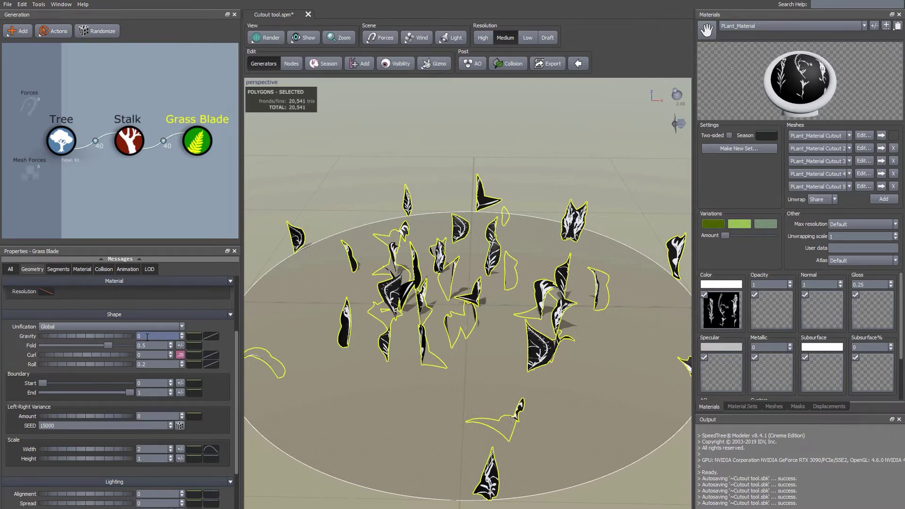
{"action": "type", "text": "6"}
{"action": "left_click", "coordinate": [166, 345]}
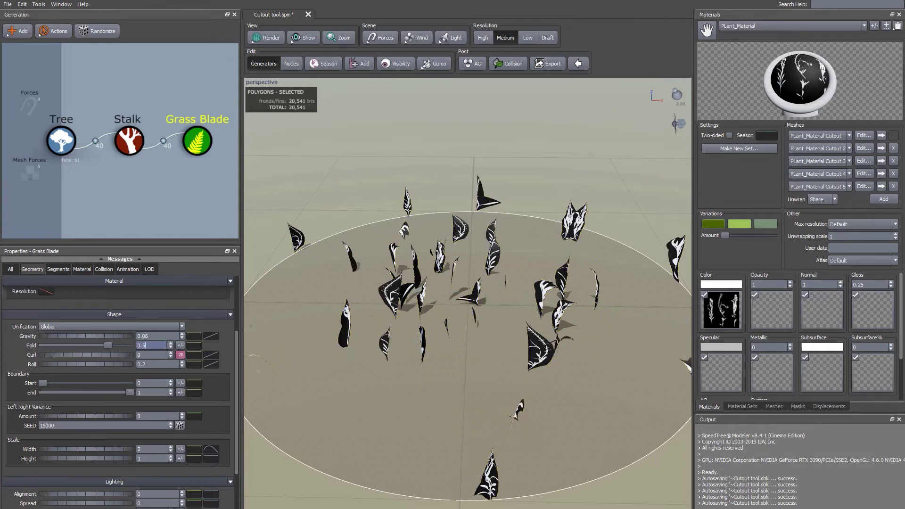
{"action": "type", "text": "0.4"}
- Set the Grass Blade's curl to 0.44 and its roll to 0.7
{"action": "left_click", "coordinate": [160, 354]}
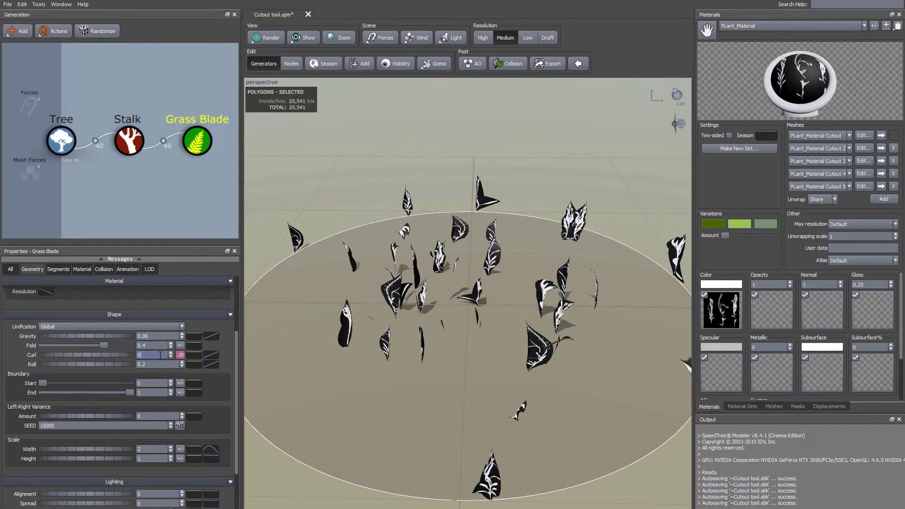
{"action": "type", "text": "0.44"}
{"action": "left_click", "coordinate": [159, 363]}
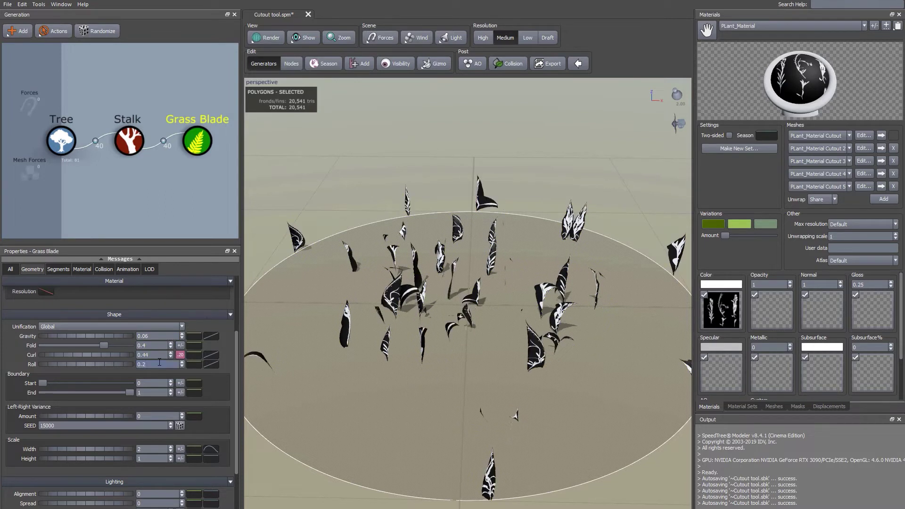
{"action": "key", "text": "BackSpace"}
{"action": "type", "text": "7"}
{"action": "left_click_drag", "start_coordinate": [553, 396], "coordinate": [552, 374]}
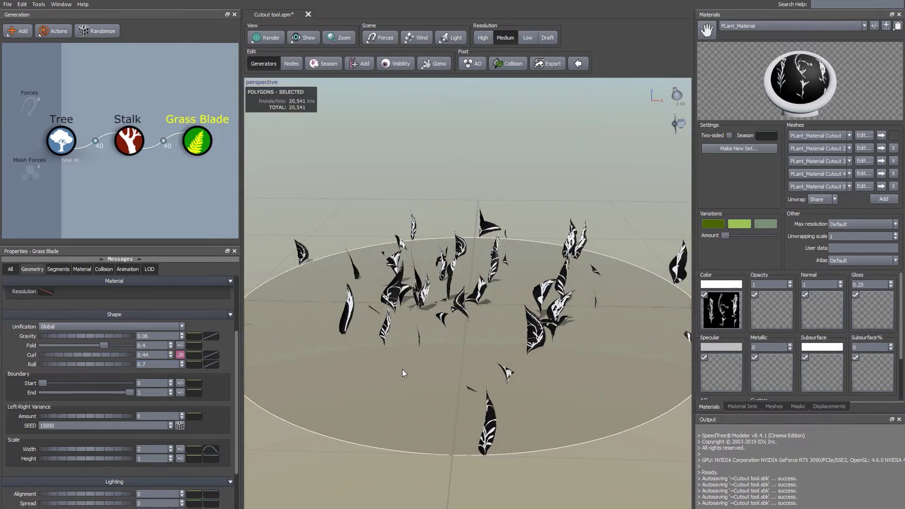
{"action": "left_click_drag", "start_coordinate": [453, 341], "coordinate": [426, 359]}
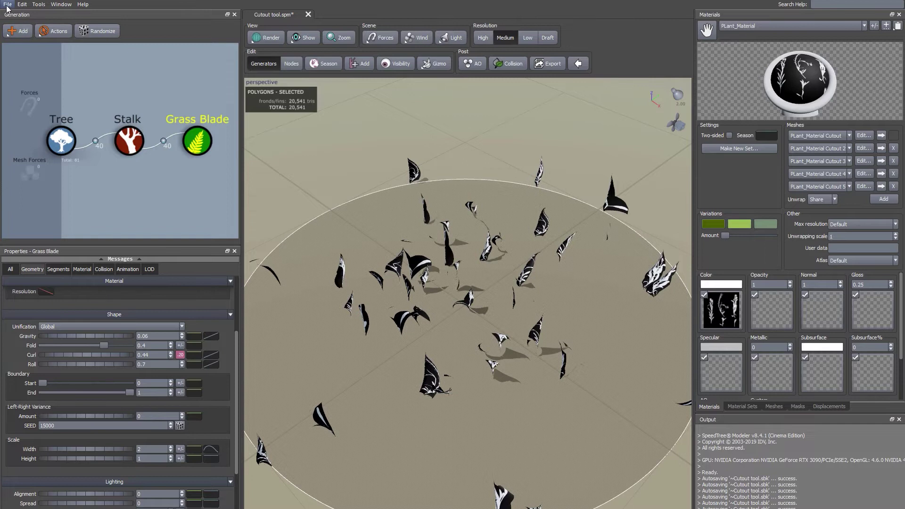
- Start a mesh export and create a new folder named FBX inside TUTORIALS/Cutout_Tool as its destination
{"action": "left_click", "coordinate": [8, 5]}
{"action": "left_click", "coordinate": [28, 122]}
{"action": "double_click", "coordinate": [499, 80]}
{"action": "double_click", "coordinate": [141, 78]}
{"action": "right_click", "coordinate": [142, 112]}
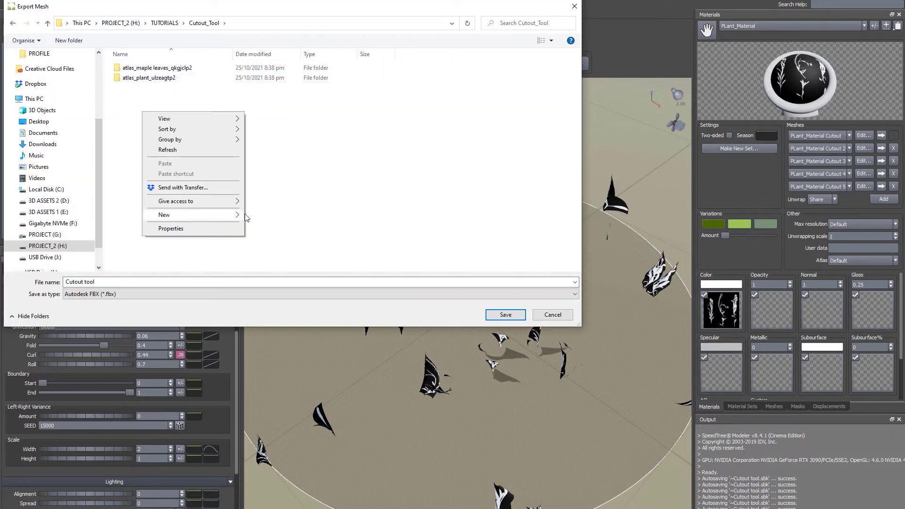
{"action": "left_click", "coordinate": [266, 215]}
{"action": "type", "text": "FBX"}
{"action": "key", "text": "Return"}
{"action": "key", "text": "Return"}
- Export the plants in Autodesk FBX format as Plant_FBX with the default mesh export options
{"action": "type", "text": "Plant_FBX"}
{"action": "key", "text": "Return"}
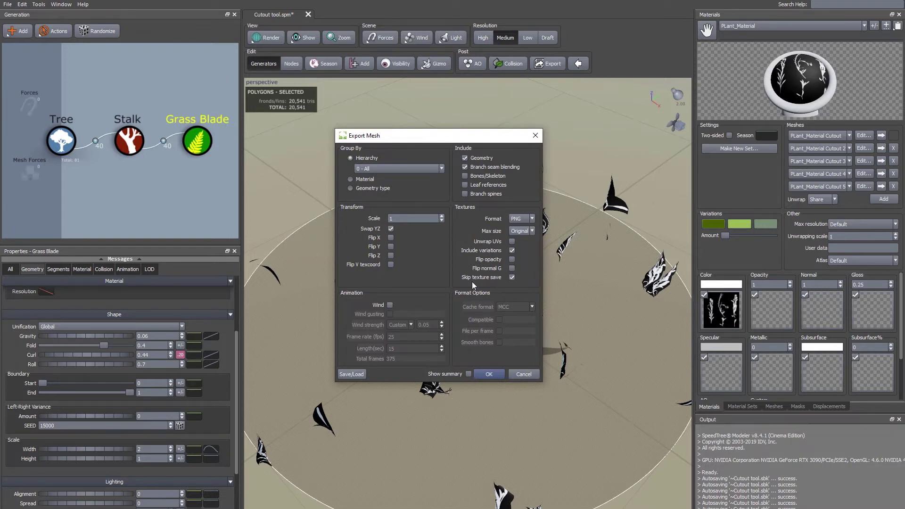
{"action": "left_click", "coordinate": [489, 373]}
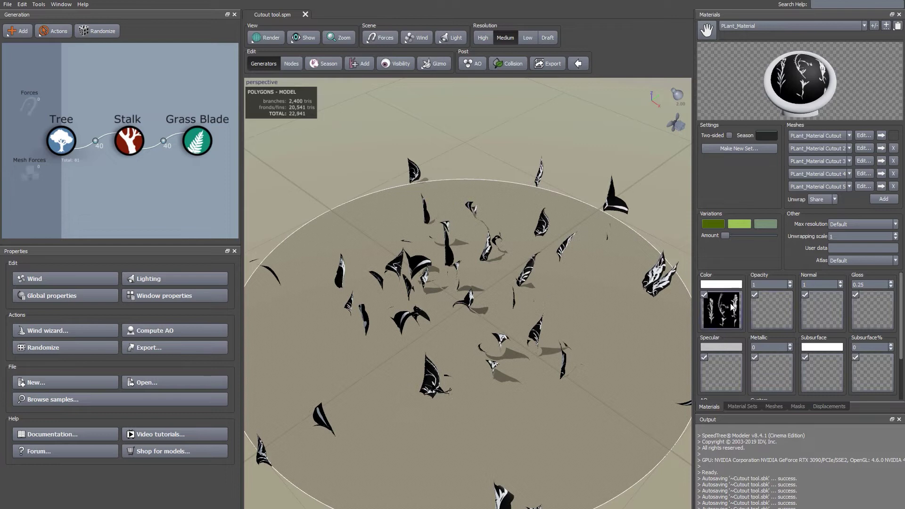
- Load ulzeagtp_4K_Opacity.jpg as PLant_Material's opacity map and replace its color map with ulzeagtp_4K_Albedo.jpg
{"action": "left_click", "coordinate": [769, 306]}
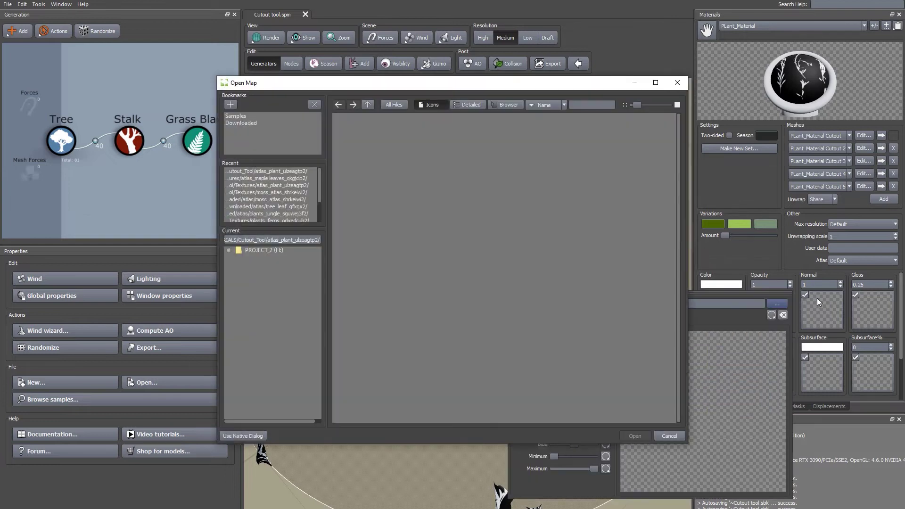
{"action": "left_click", "coordinate": [634, 436]}
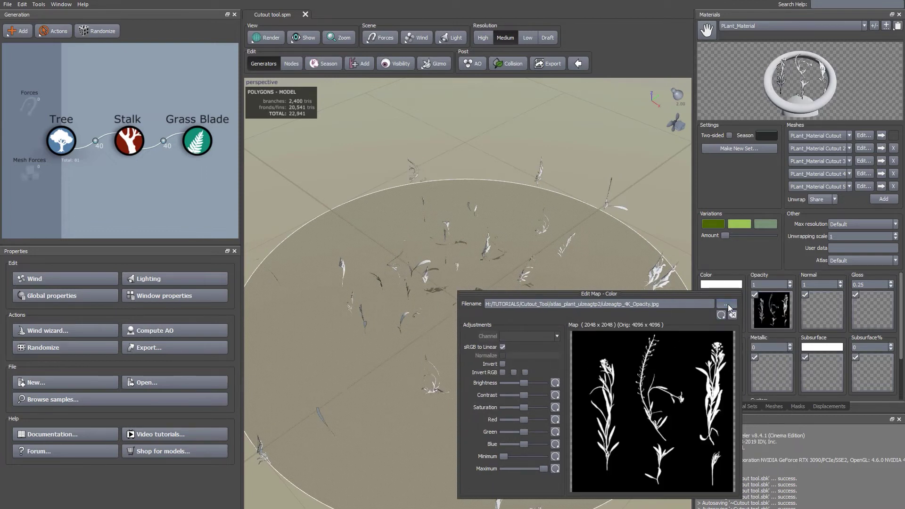
{"action": "left_click", "coordinate": [726, 304]}
{"action": "left_click", "coordinate": [501, 151]}
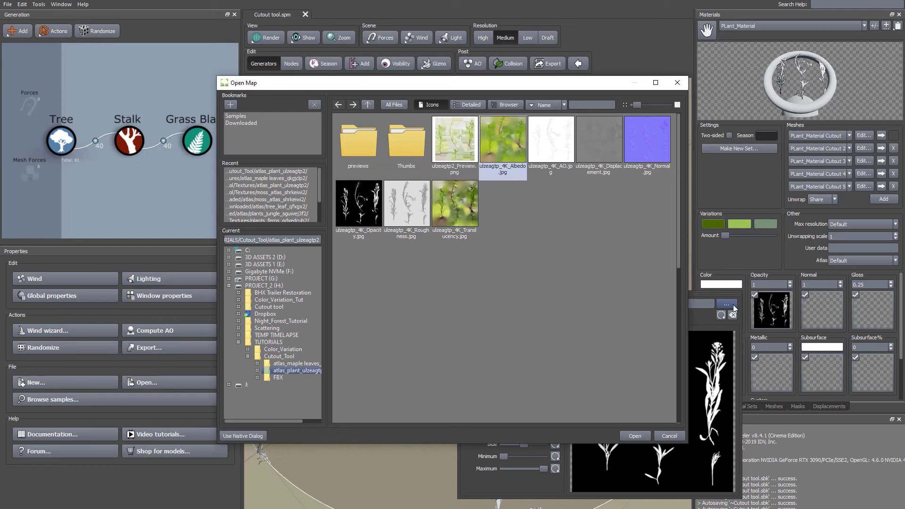
{"action": "left_click", "coordinate": [632, 436]}
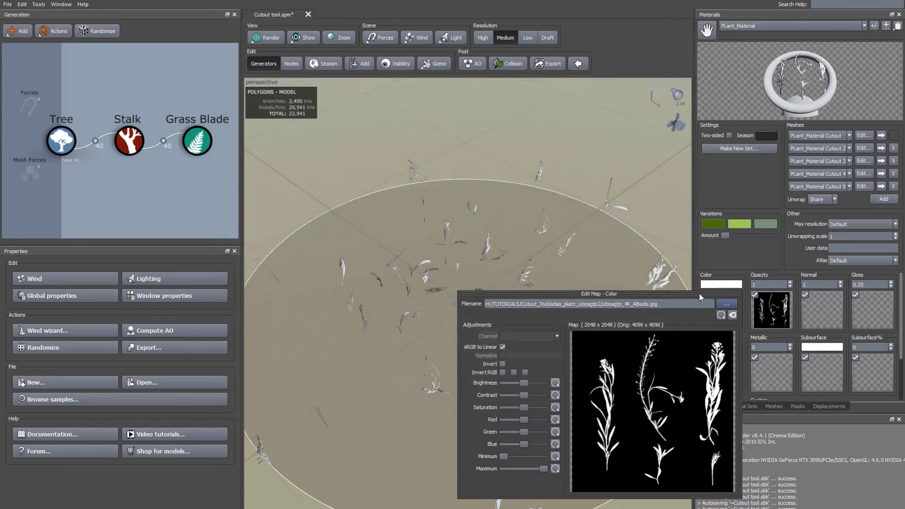
{"action": "left_click", "coordinate": [759, 252]}
{"action": "mouse_move", "coordinate": [464, 313]}
{"action": "left_mouse_down"}
{"action": "mouse_move", "coordinate": [471, 290]}
{"action": "mouse_move", "coordinate": [511, 293]}
{"action": "mouse_move", "coordinate": [473, 310]}
{"action": "left_mouse_up"}
{"action": "scroll", "coordinate": [485, 299], "scroll_direction": "down", "scroll_amount": 3}
{"action": "scroll", "coordinate": [485, 300], "scroll_direction": "up", "scroll_amount": 6}
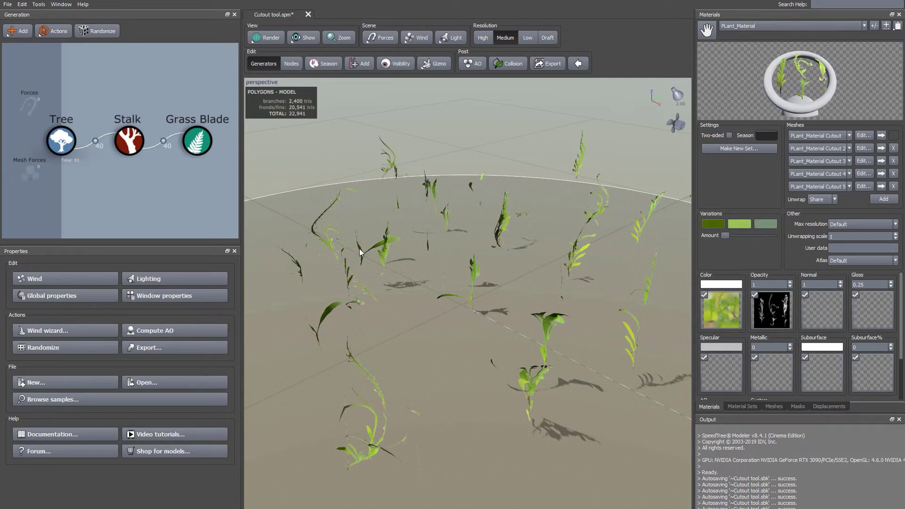
- Create a new blank SpeedTree model and add Little Branches geometry to its Tree generator
{"action": "left_click", "coordinate": [7, 4]}
{"action": "left_click", "coordinate": [19, 15]}
{"action": "left_click", "coordinate": [375, 249]}
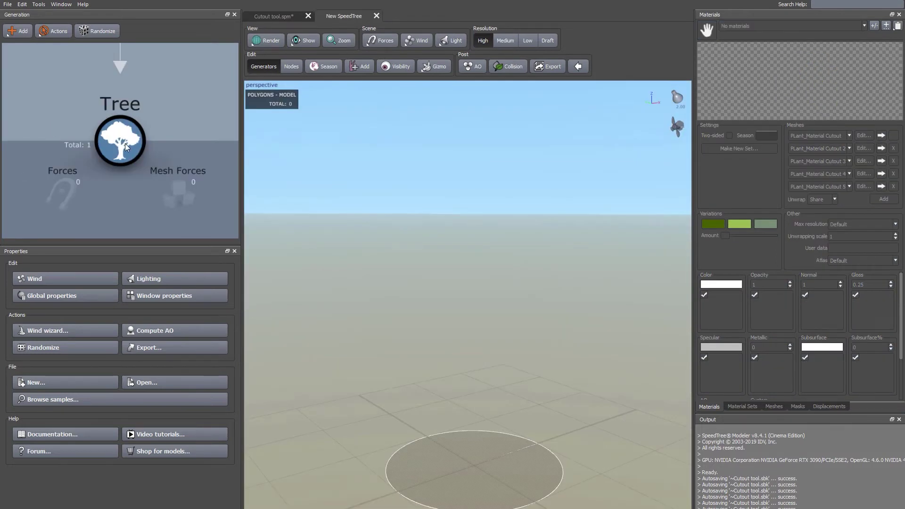
{"action": "right_click", "coordinate": [126, 145]}
{"action": "mouse_move", "coordinate": [158, 148]}
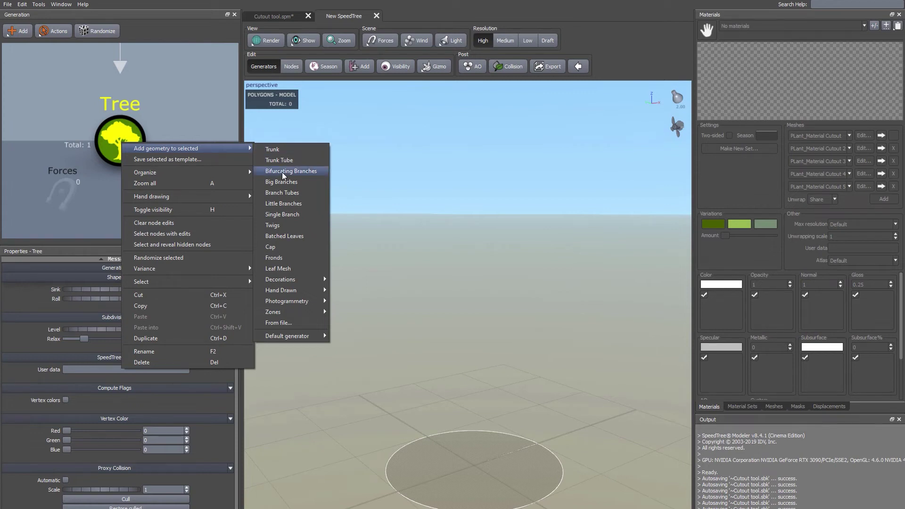
{"action": "left_click", "coordinate": [284, 203]}
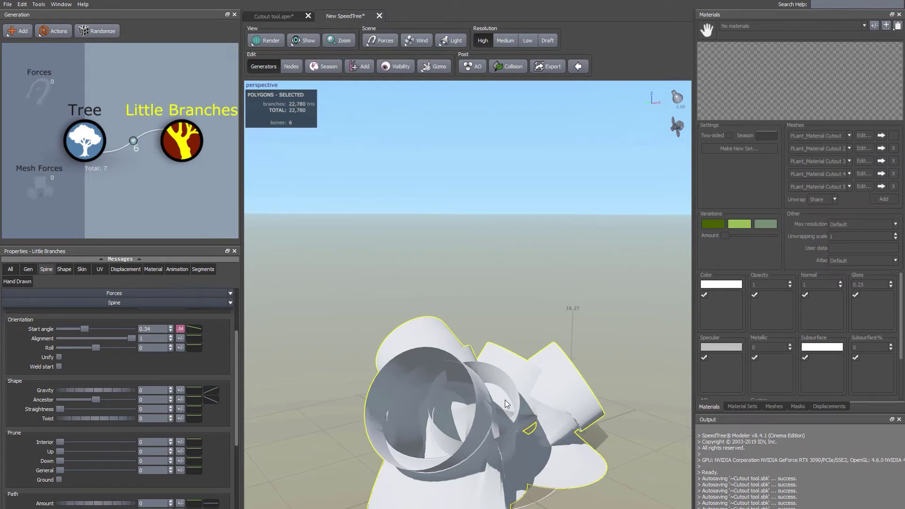
- Set the Little Branches' skin radius percentage of parent to 0
{"action": "left_click", "coordinate": [81, 271]}
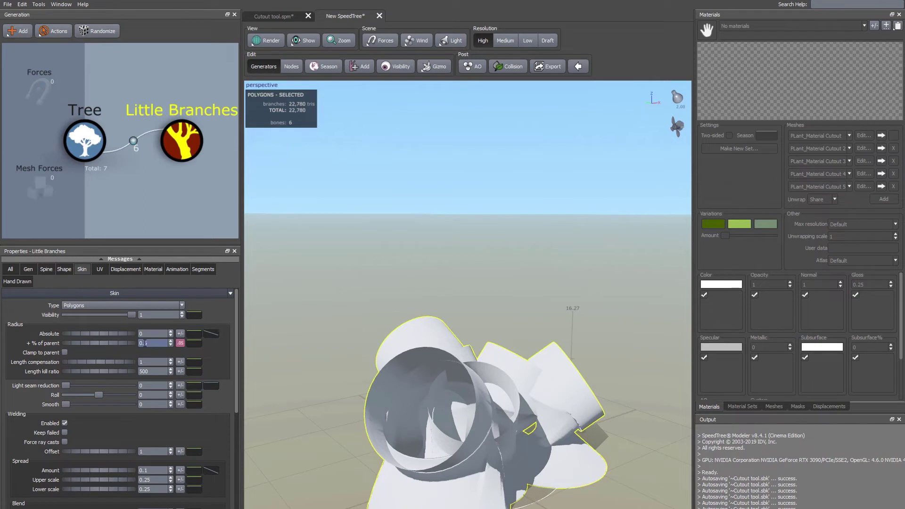
{"action": "left_click_drag", "start_coordinate": [156, 342], "coordinate": [115, 344]}
{"action": "type", "text": "0"}
{"action": "key", "text": "Return"}
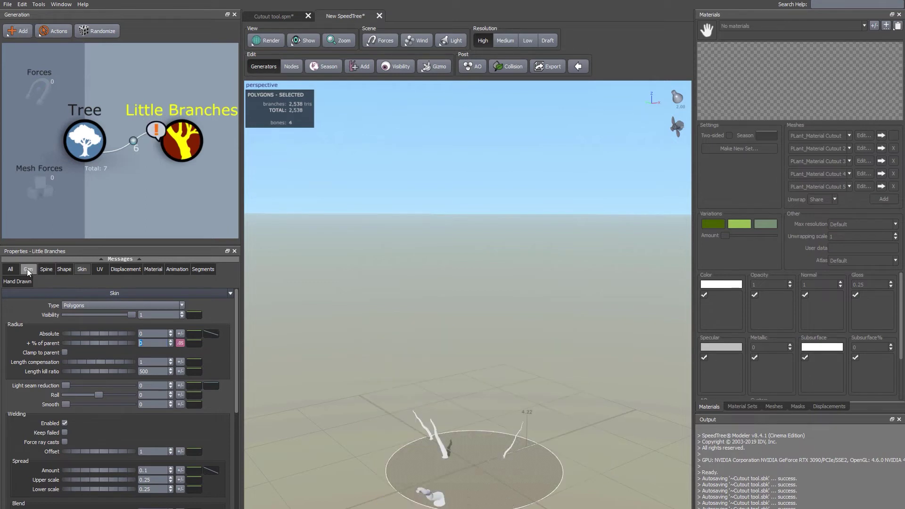
- Reduce the Little Branches to a single branch with interval frequency 1 and count 1
{"action": "left_click", "coordinate": [28, 270]}
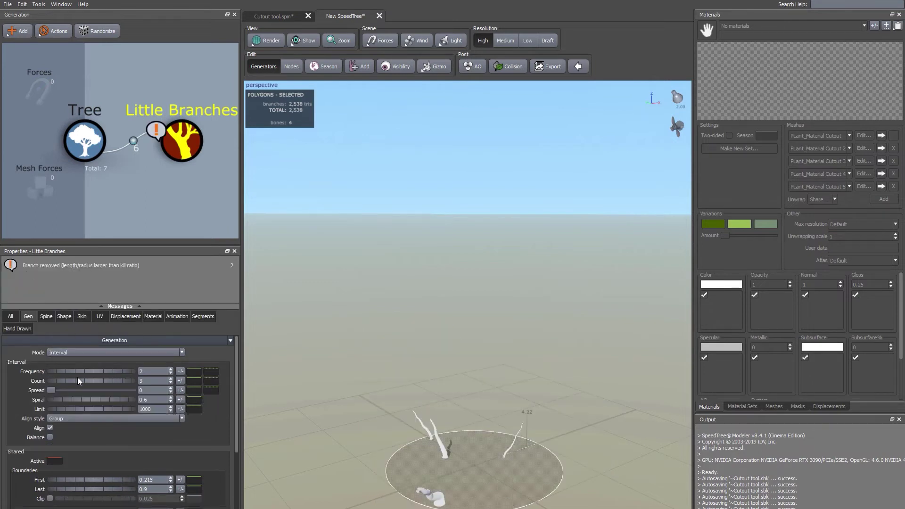
{"action": "type", "text": "1"}
{"action": "left_click", "coordinate": [148, 381]}
{"action": "type", "text": "1"}
{"action": "key", "text": "Return"}
- Set the Little Branches' spine to absolute length 20, percentage of parent 0 and start angle 1
{"action": "left_click", "coordinate": [46, 272]}
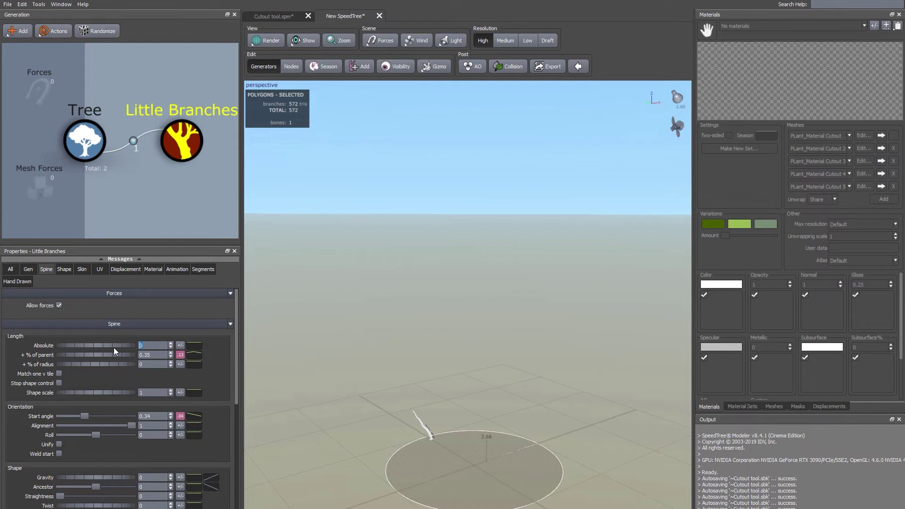
{"action": "type", "text": "20"}
{"action": "key", "text": "Tab"}
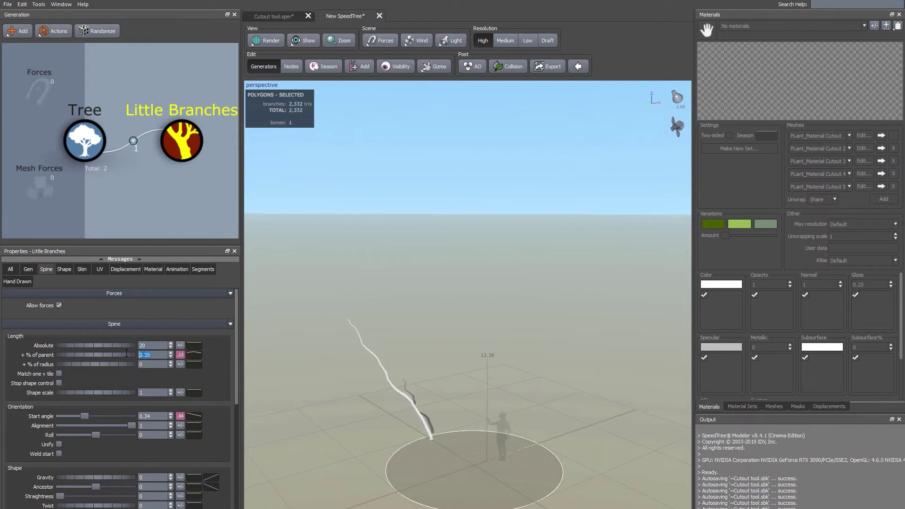
{"action": "type", "text": "0"}
{"action": "key", "text": "Return"}
{"action": "left_click_drag", "start_coordinate": [152, 415], "coordinate": [106, 415]}
{"action": "type", "text": "1"}
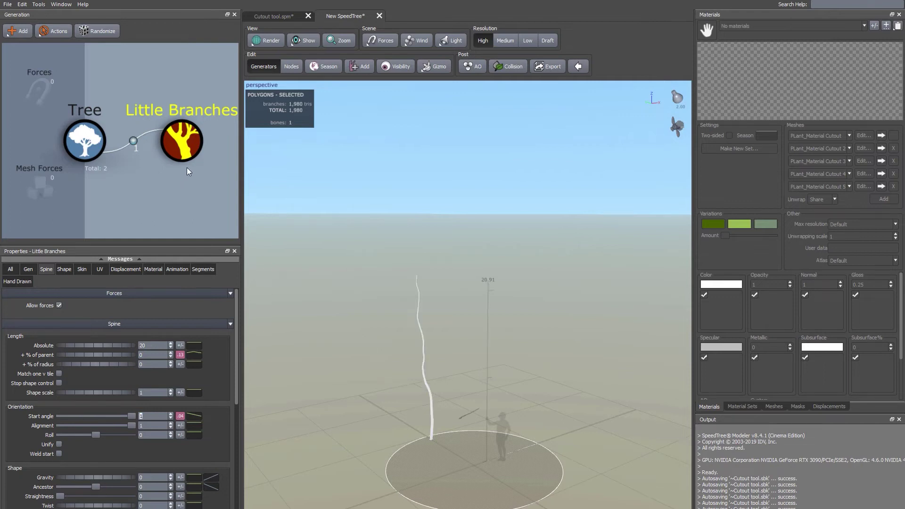
- Add Batched Leaves geometry to the Little Branches generator
{"action": "right_click", "coordinate": [186, 146]}
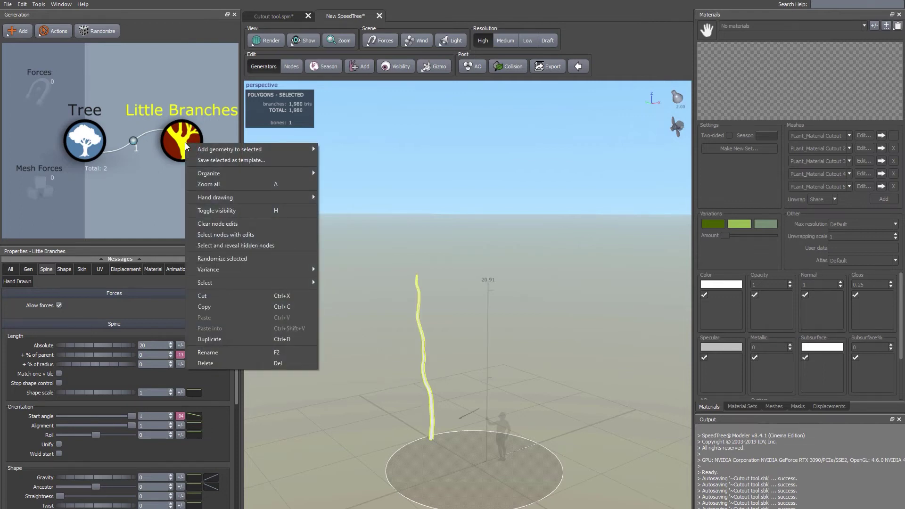
{"action": "mouse_move", "coordinate": [249, 148]}
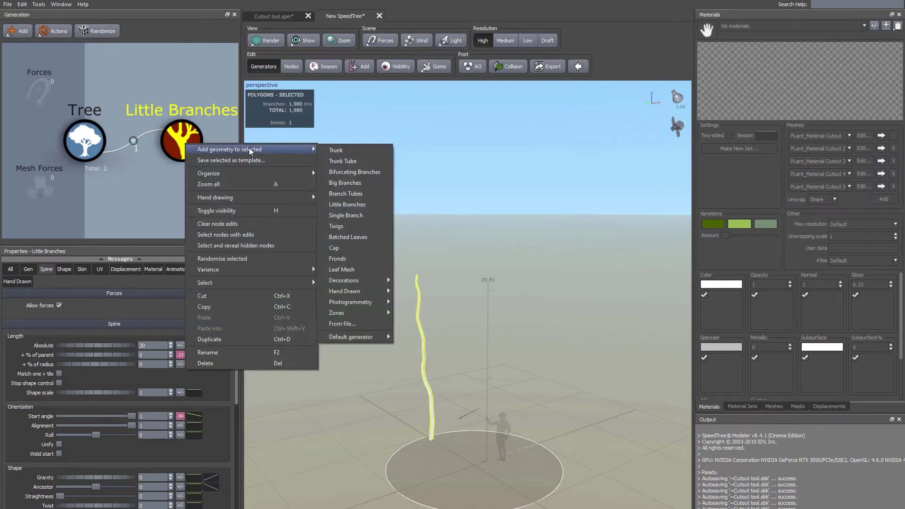
{"action": "left_click", "coordinate": [357, 238]}
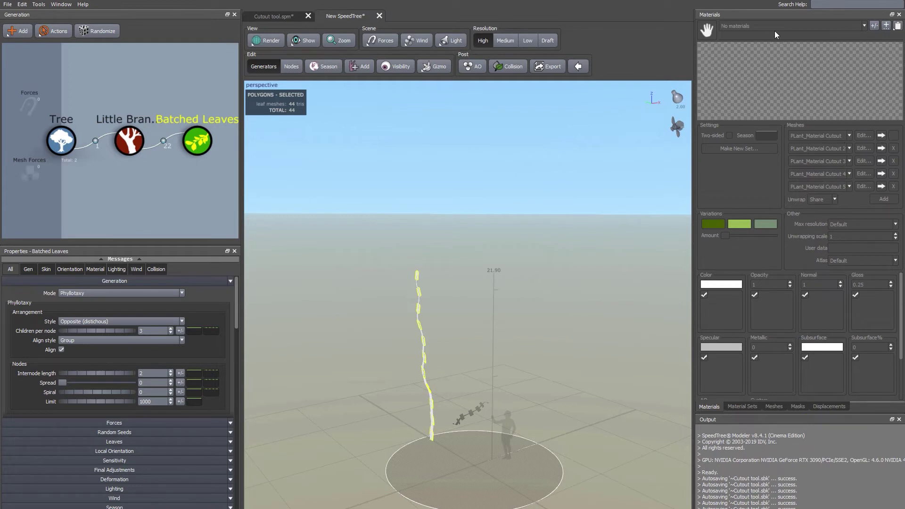
- Add a new material named Leaves_Material
{"action": "left_click", "coordinate": [874, 26]}
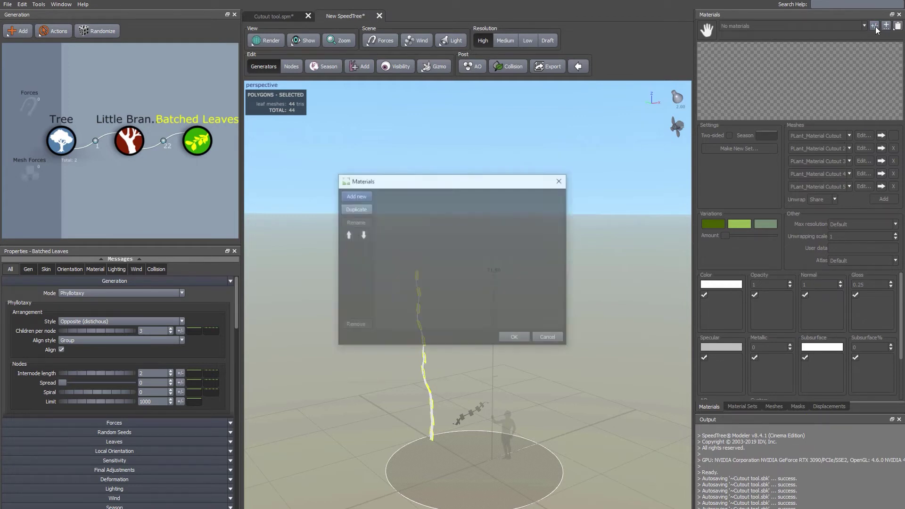
{"action": "left_click", "coordinate": [348, 196]}
{"action": "left_click", "coordinate": [384, 194]}
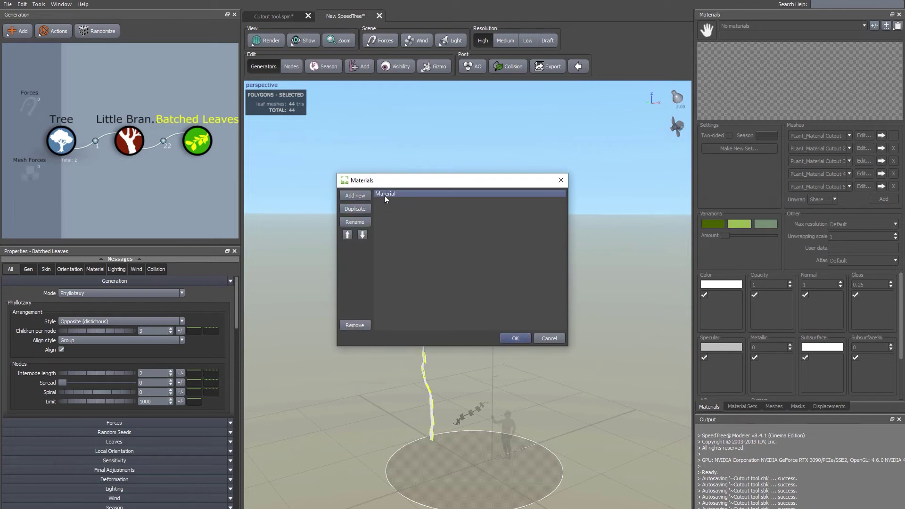
{"action": "left_click", "coordinate": [355, 221]}
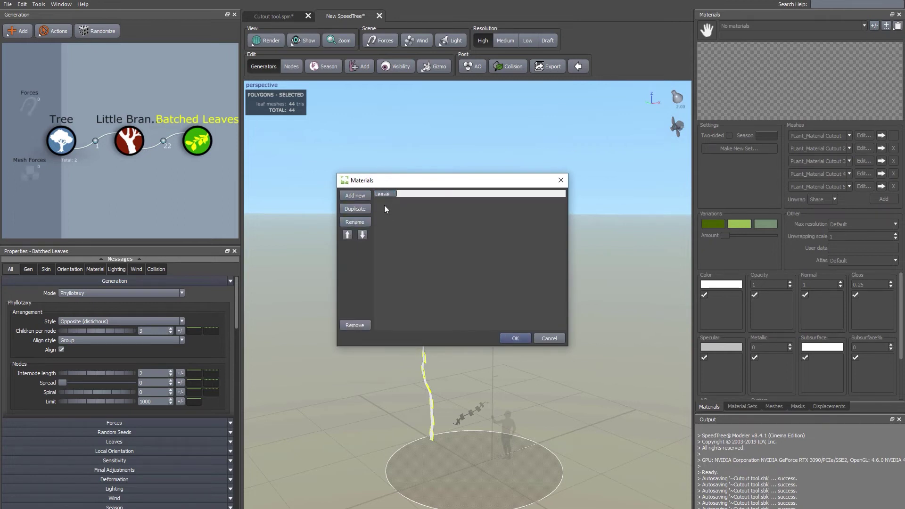
{"action": "type", "text": "Leaves"}
{"action": "key", "text": "Return"}
{"action": "left_click", "coordinate": [515, 337]}
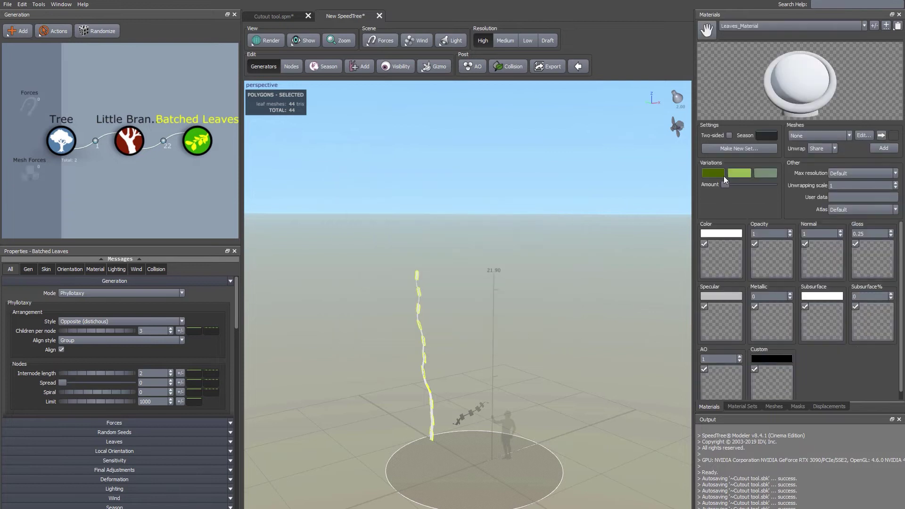
- Load qkgjdp_4K_Opacity.jpg from the maple leaves atlas folder as the color map of Leaves_Material
{"action": "left_click", "coordinate": [720, 261]}
{"action": "left_click", "coordinate": [725, 253]}
{"action": "left_click", "coordinate": [296, 363]}
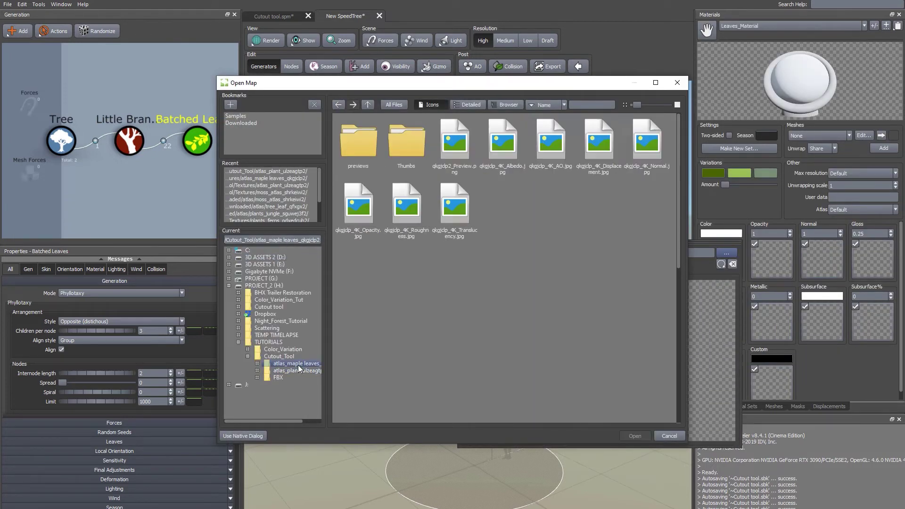
{"action": "left_click", "coordinate": [356, 210]}
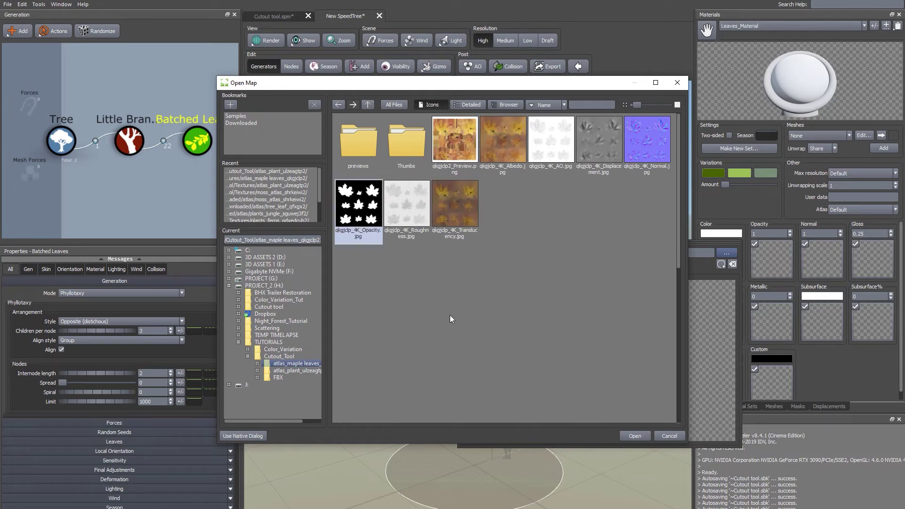
{"action": "left_click", "coordinate": [634, 436]}
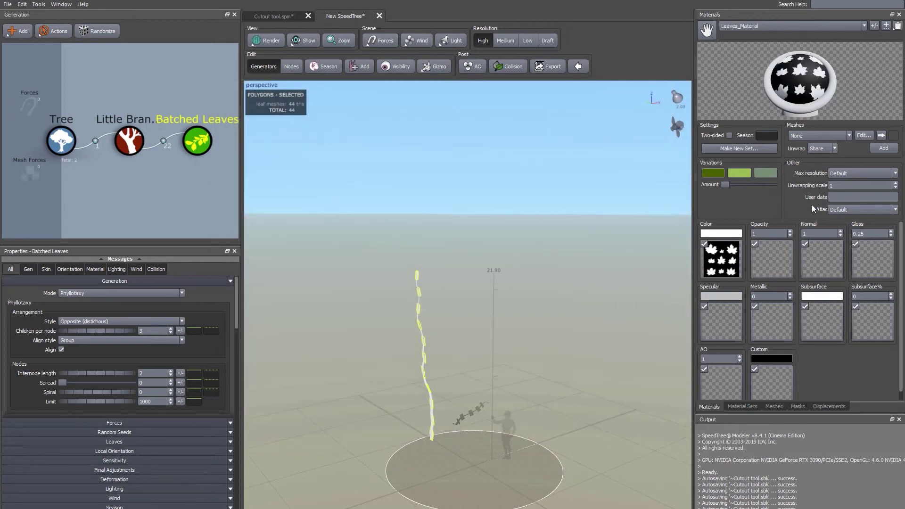
- Create a cutout around the atlas's upper-left maple leaf and place its anchor at the stem base
{"action": "left_click", "coordinate": [864, 135]}
{"action": "left_click_drag", "start_coordinate": [284, 157], "coordinate": [261, 155]}
{"action": "left_click_drag", "start_coordinate": [284, 394], "coordinate": [262, 204]}
{"action": "left_click_drag", "start_coordinate": [522, 394], "coordinate": [298, 237]}
{"action": "left_click_drag", "start_coordinate": [521, 157], "coordinate": [317, 141]}
{"action": "left_click", "coordinate": [381, 211]}
{"action": "left_click_drag", "start_coordinate": [403, 350], "coordinate": [309, 234]}
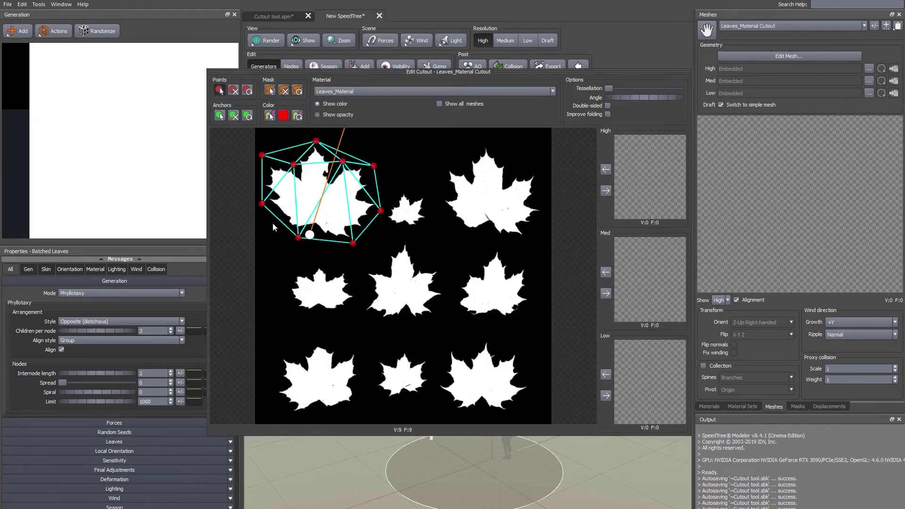
- Refine the leaf's outline, assign the cutout to the low level and its tessellated version to medium and high
{"action": "left_click_drag", "start_coordinate": [284, 134], "coordinate": [290, 149]}
{"action": "left_click_drag", "start_coordinate": [349, 153], "coordinate": [376, 139]}
{"action": "left_click", "coordinate": [605, 396]}
{"action": "left_click_drag", "start_coordinate": [609, 89], "coordinate": [626, 88]}
{"action": "left_click", "coordinate": [606, 293]}
{"action": "left_click", "coordinate": [605, 190]}
- Cut out the small top-middle leaf with its anchor at the stem, assigning it to low and its tessellated version to medium and high
{"action": "left_click_drag", "start_coordinate": [284, 158], "coordinate": [390, 202]}
{"action": "left_click_drag", "start_coordinate": [285, 394], "coordinate": [385, 220]}
{"action": "left_click_drag", "start_coordinate": [522, 394], "coordinate": [403, 229]}
{"action": "left_click_drag", "start_coordinate": [522, 158], "coordinate": [425, 197]}
{"action": "left_click_drag", "start_coordinate": [402, 349], "coordinate": [404, 229]}
{"action": "left_click", "coordinate": [605, 395]}
{"action": "left_click_drag", "start_coordinate": [609, 88], "coordinate": [626, 88]}
{"action": "left_click", "coordinate": [606, 293]}
{"action": "left_click", "coordinate": [605, 190]}
- Create a third cutout mesh around the atlas's upper-right leaf, anchor it at the stem base and assign it to low and high
{"action": "left_click", "coordinate": [708, 405]}
{"action": "left_click", "coordinate": [882, 160]}
{"action": "left_click_drag", "start_coordinate": [284, 394], "coordinate": [441, 205]}
{"action": "left_click", "coordinate": [465, 167]}
{"action": "left_click", "coordinate": [511, 170]}
{"action": "left_click", "coordinate": [541, 212]}
{"action": "left_click_drag", "start_coordinate": [456, 142], "coordinate": [468, 155]}
{"action": "left_click_drag", "start_coordinate": [524, 140], "coordinate": [514, 159]}
{"action": "mouse_move", "coordinate": [403, 349]}
{"action": "left_mouse_down"}
{"action": "mouse_move", "coordinate": [501, 240]}
{"action": "mouse_move", "coordinate": [487, 235]}
{"action": "left_mouse_up"}
{"action": "left_click", "coordinate": [605, 395]}
{"action": "left_click", "coordinate": [605, 191]}
- Create a fourth cutout mesh around the atlas's lower-left leaf and assign it to the high level
{"action": "left_click", "coordinate": [706, 405]}
{"action": "left_click", "coordinate": [882, 160]}
{"action": "left_click_drag", "start_coordinate": [284, 157], "coordinate": [283, 356]}
{"action": "left_click_drag", "start_coordinate": [521, 157], "coordinate": [360, 354]}
{"action": "left_click_drag", "start_coordinate": [522, 394], "coordinate": [357, 408]}
{"action": "left_click_drag", "start_coordinate": [284, 394], "coordinate": [292, 416]}
{"action": "left_click", "coordinate": [318, 340]}
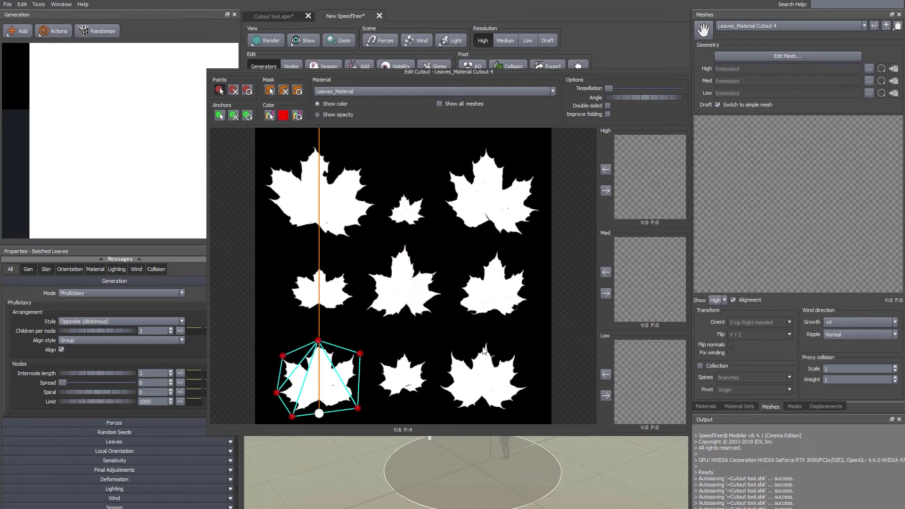
{"action": "left_click", "coordinate": [605, 190]}
- Create a fifth cutout mesh and outline the atlas's center leaf with cutout points
{"action": "left_click", "coordinate": [706, 405]}
{"action": "left_click", "coordinate": [881, 160]}
{"action": "left_click_drag", "start_coordinate": [285, 157], "coordinate": [361, 274]}
{"action": "left_click_drag", "start_coordinate": [522, 157], "coordinate": [407, 243]}
{"action": "left_click_drag", "start_coordinate": [522, 394], "coordinate": [441, 297]}
{"action": "left_click_drag", "start_coordinate": [284, 394], "coordinate": [365, 313]}
{"action": "left_click", "coordinate": [440, 271]}
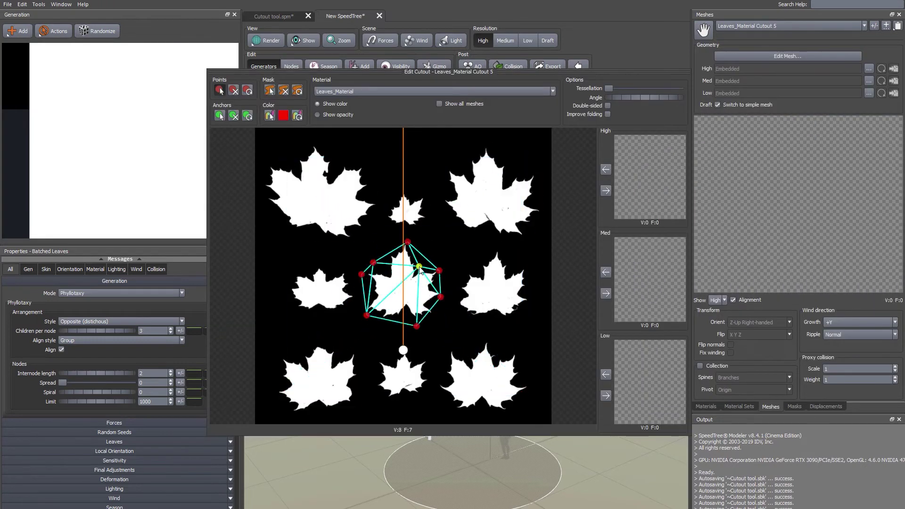
- Mask the gaps around the center leaf, anchor it at the stem base, and assign the cutout to low and its tessellated version to medium
{"action": "left_click", "coordinate": [269, 90]}
{"action": "left_click_drag", "start_coordinate": [422, 240], "coordinate": [430, 251]}
{"action": "left_click_drag", "start_coordinate": [365, 280], "coordinate": [355, 306]}
{"action": "left_click", "coordinate": [606, 395]}
{"action": "left_click", "coordinate": [220, 90]}
{"action": "left_click_drag", "start_coordinate": [403, 349], "coordinate": [406, 319]}
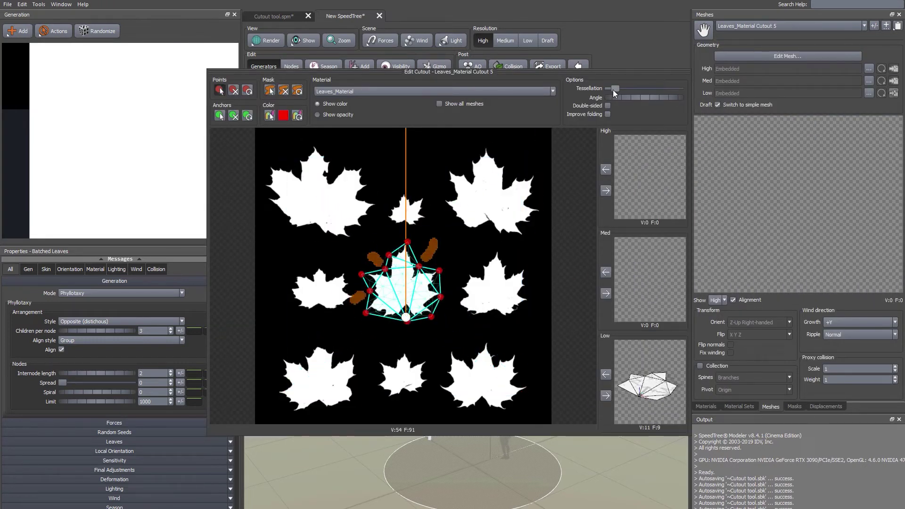
{"action": "left_click", "coordinate": [605, 293]}
{"action": "left_click", "coordinate": [710, 405]}
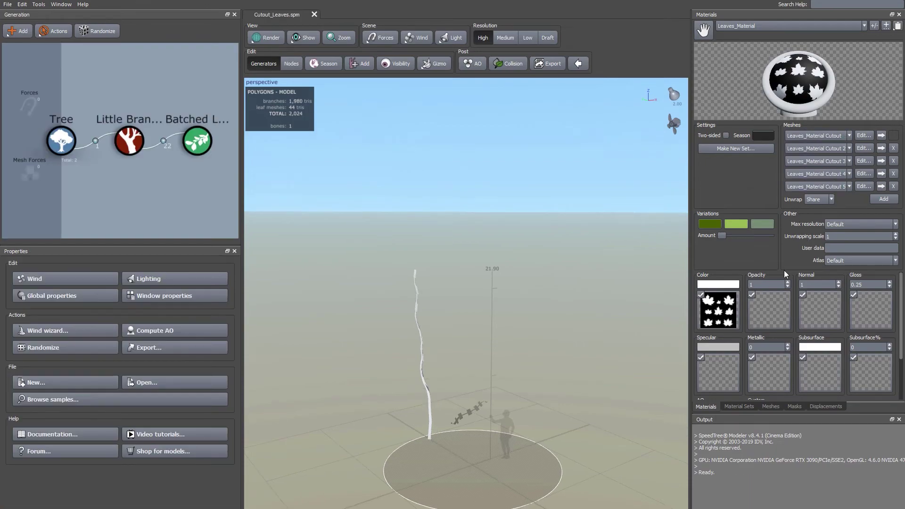
- Assign Leaves_Material to the Batched Leaves generator
{"action": "left_click", "coordinate": [200, 143]}
{"action": "left_click", "coordinate": [98, 270]}
{"action": "left_click", "coordinate": [83, 313]}
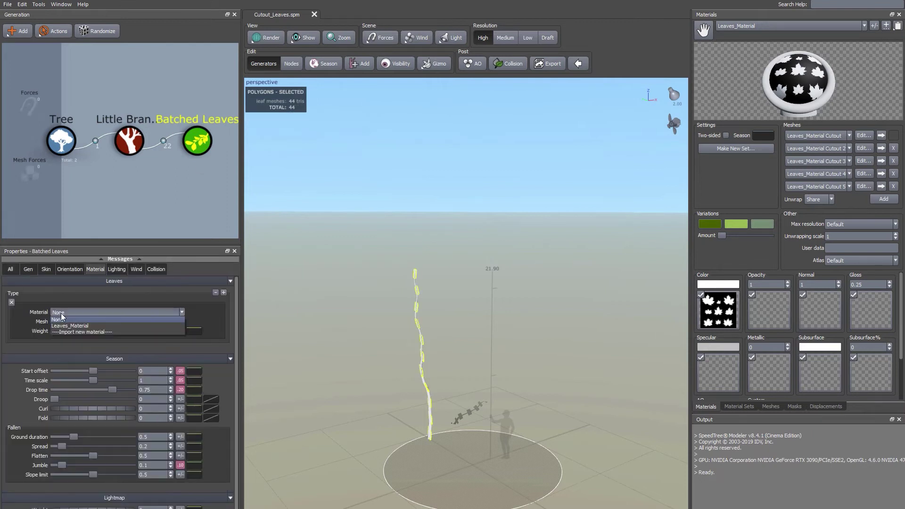
{"action": "left_click", "coordinate": [72, 325]}
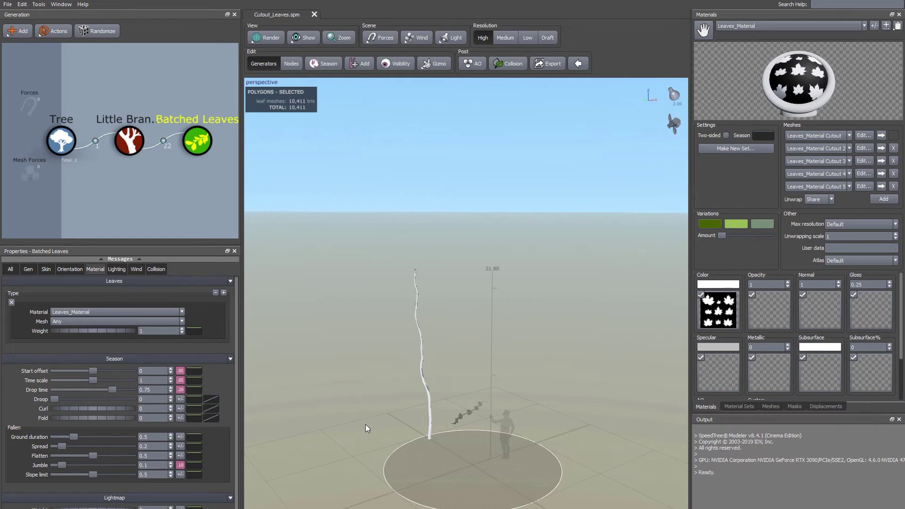
- Switch the Batched Leaves generation mode to Interval with frequency 4 and count 5
{"action": "left_click_drag", "start_coordinate": [422, 367], "coordinate": [473, 367]}
{"action": "left_click", "coordinate": [28, 270]}
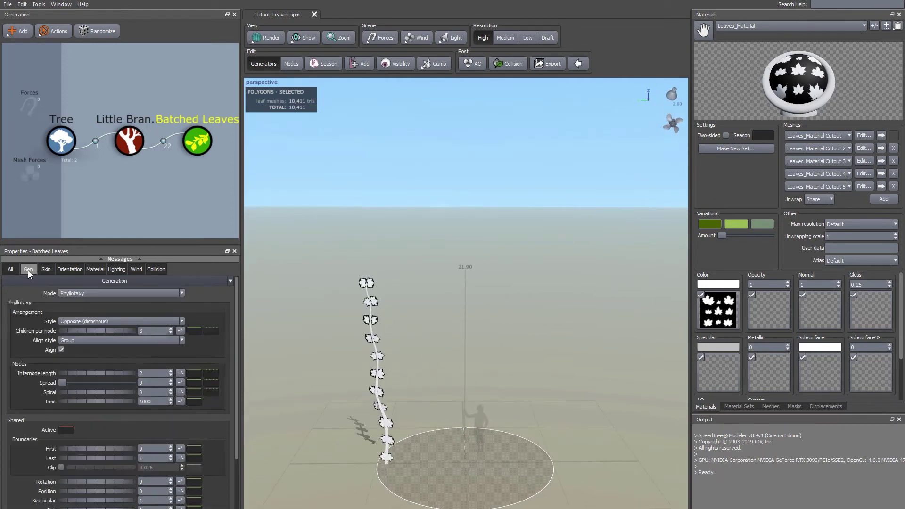
{"action": "left_click", "coordinate": [79, 293]}
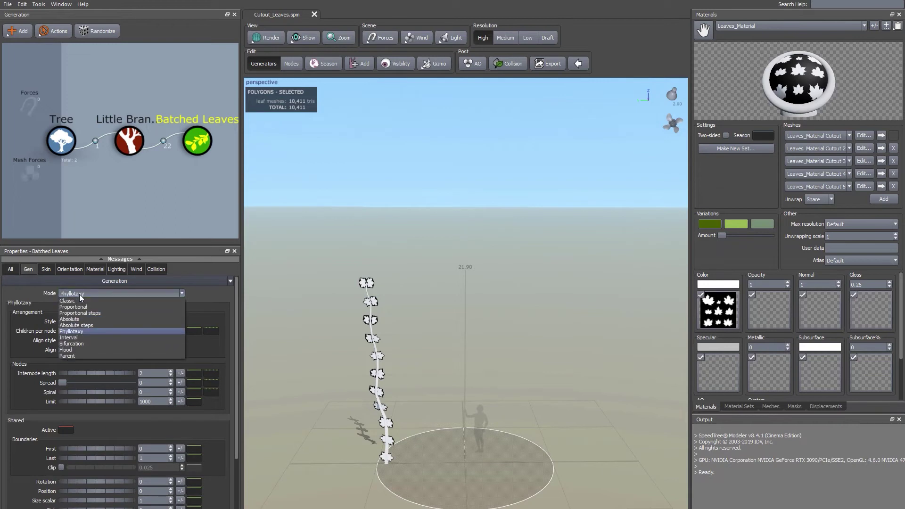
{"action": "left_click", "coordinate": [75, 338]}
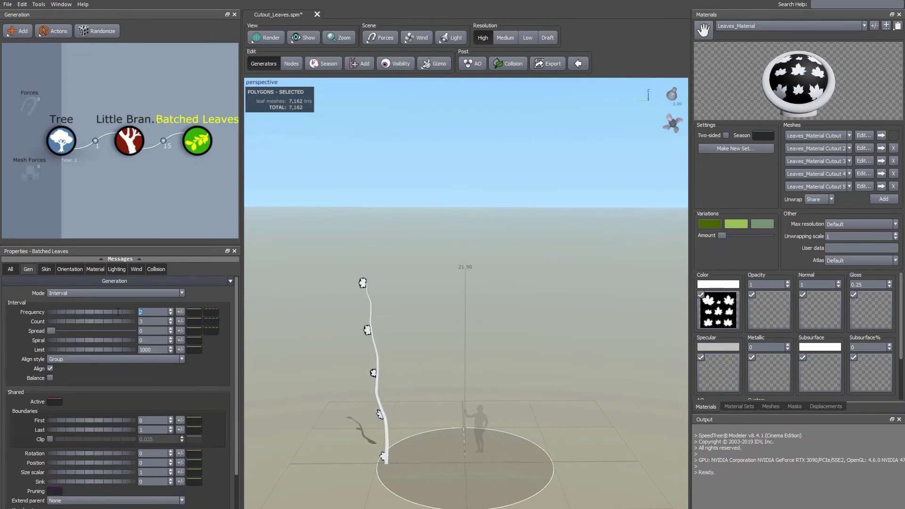
{"action": "type", "text": "4"}
{"action": "key", "text": "Tab"}
{"action": "type", "text": "5"}
{"action": "key", "text": "Return"}
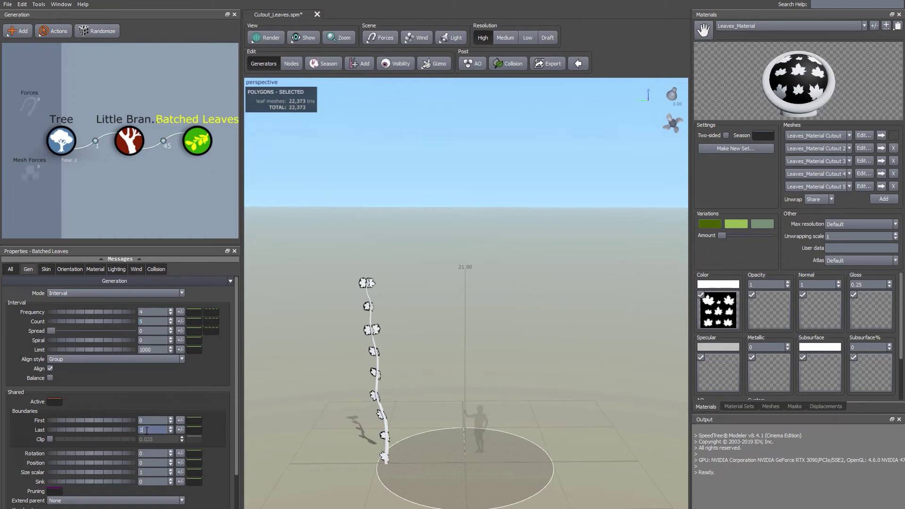
- Set the Batched Leaves' last boundary to 1.3, size scalar to 1.5 and sink to about -3.19
{"action": "scroll", "coordinate": [146, 430], "scroll_direction": "up", "scroll_amount": 3}
{"action": "left_click", "coordinate": [153, 472]}
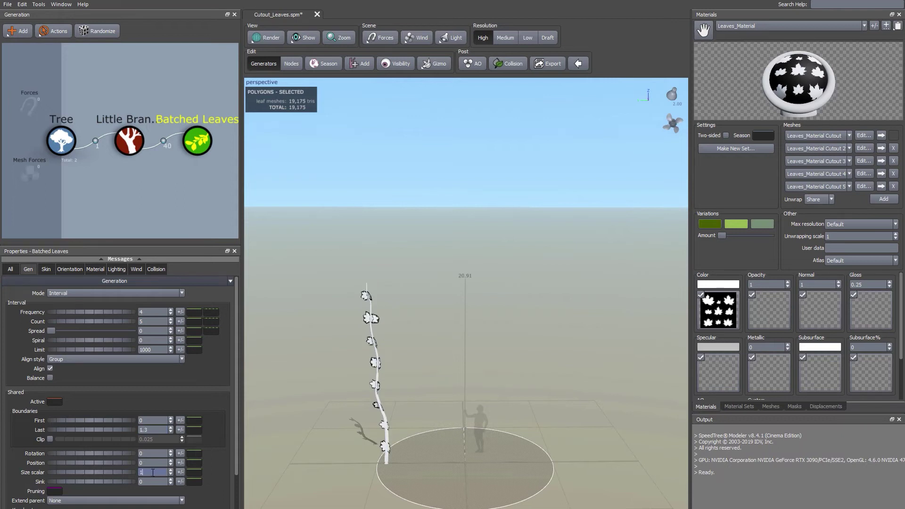
{"action": "type", "text": "1.5"}
{"action": "key", "text": "Return"}
{"action": "left_click_drag", "start_coordinate": [117, 480], "coordinate": [71, 485]}
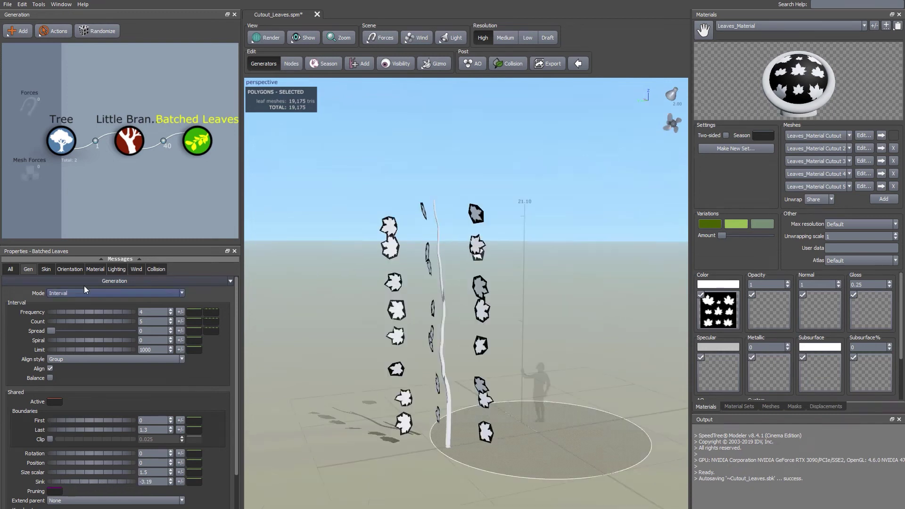
- Set the Batched Leaves' fold deformation to 0.1 with a variation of 0.2
{"action": "left_click", "coordinate": [50, 269]}
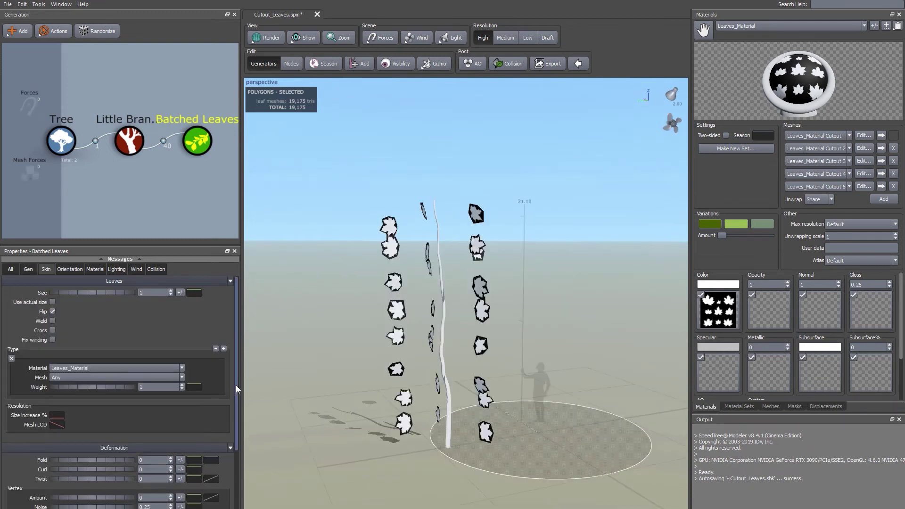
{"action": "left_click_drag", "start_coordinate": [236, 383], "coordinate": [231, 437]}
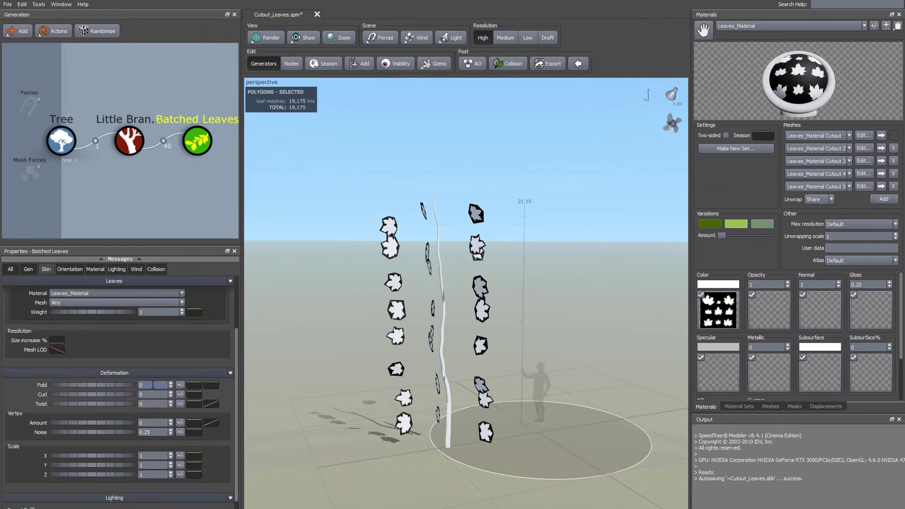
{"action": "left_click", "coordinate": [180, 384]}
{"action": "type", "text": "0.2"}
{"action": "key", "text": "Return"}
- Set the Batched Leaves' curl deformation to 0.3 with a variation of 0.2
{"action": "left_click", "coordinate": [152, 394]}
{"action": "type", "text": "0.3"}
{"action": "key", "text": "Return"}
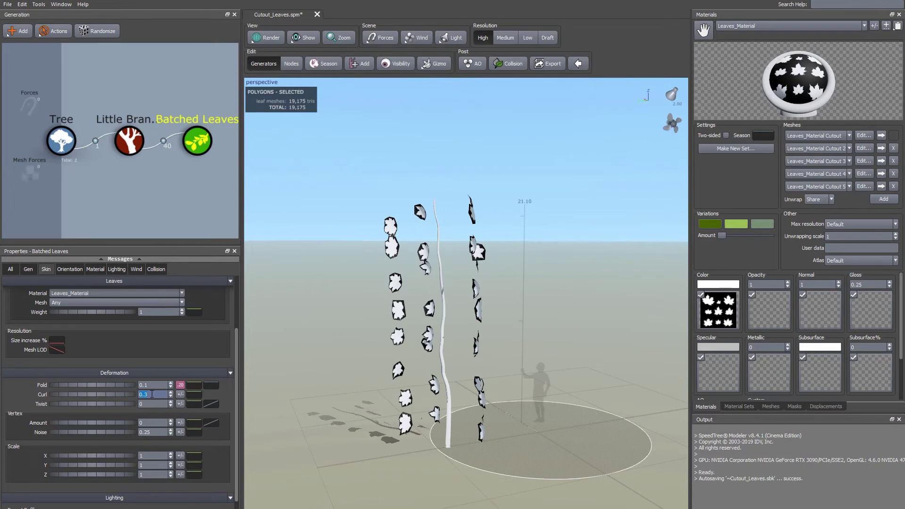
{"action": "left_click", "coordinate": [180, 394]}
{"action": "type", "text": "0.2"}
{"action": "key", "text": "Return"}
- Set the Batched Leaves' twist deformation to 0.5 with a variation of 0.2
{"action": "left_click", "coordinate": [150, 403]}
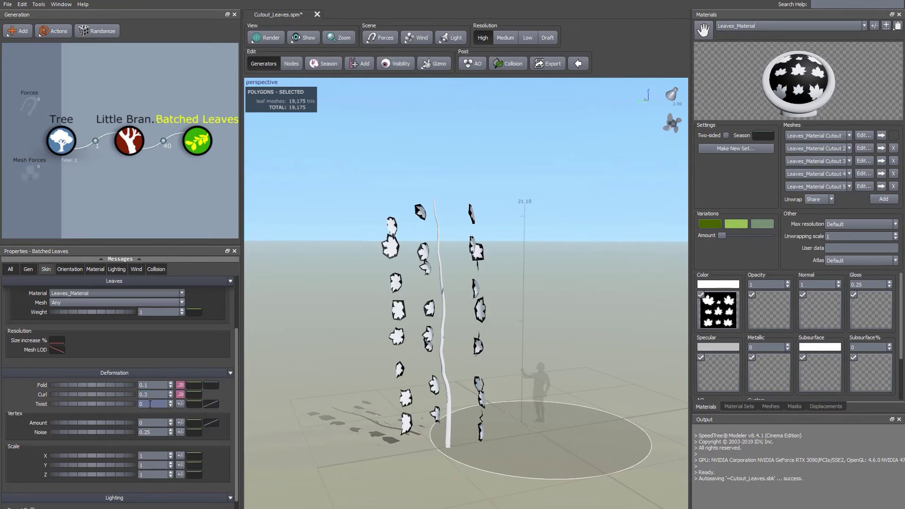
{"action": "left_click", "coordinate": [180, 404]}
{"action": "type", "text": "0.2"}
{"action": "key", "text": "Return"}
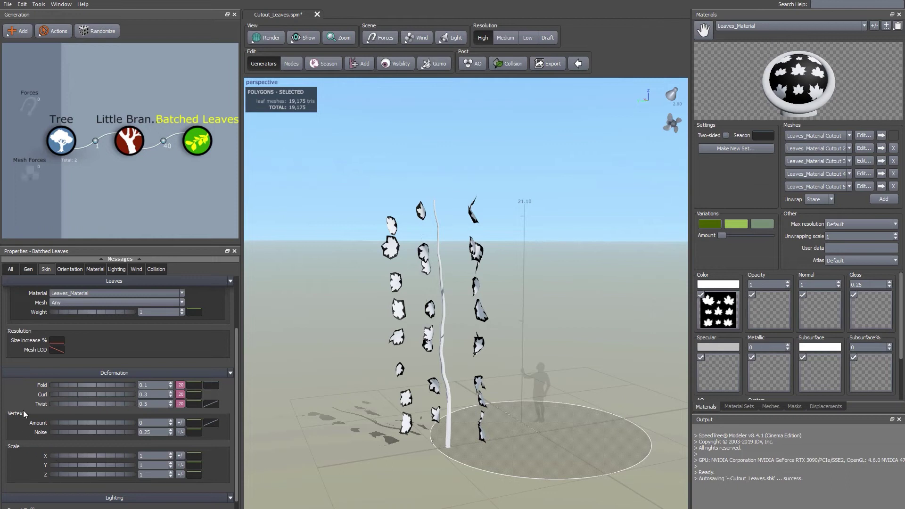
- Set the Batched Leaves' vertex deformation amount to 0.3 and noise to 2
{"action": "left_click", "coordinate": [155, 421]}
{"action": "type", "text": "0.3"}
{"action": "left_click", "coordinate": [155, 432]}
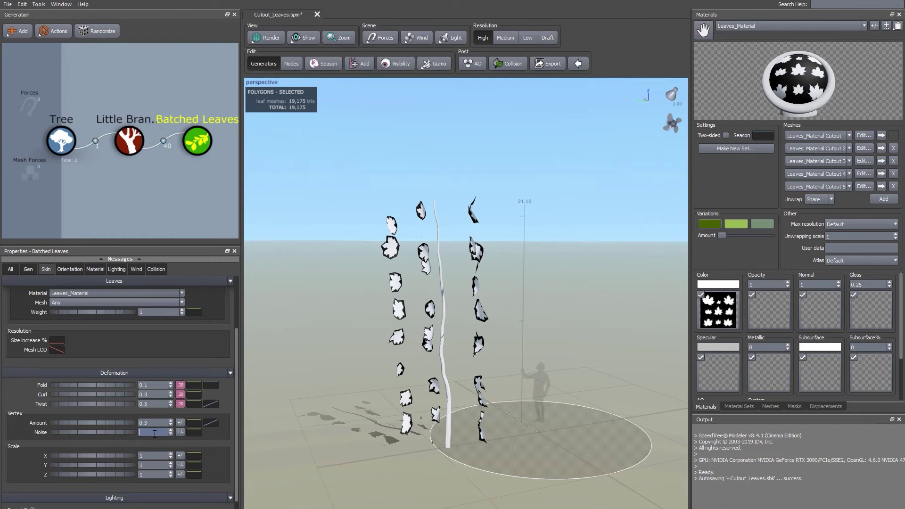
{"action": "scroll", "coordinate": [422, 219], "scroll_direction": "up", "scroll_amount": 4}
{"action": "left_click_drag", "start_coordinate": [319, 196], "coordinate": [542, 419]}
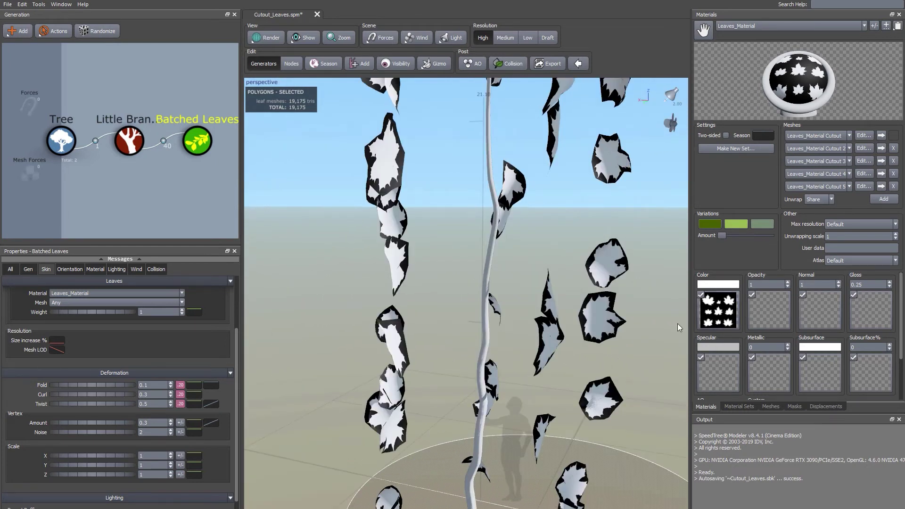
- Replace the Leaves_Material color map with qkgjdp_4K_Albedo.jpg
{"action": "left_click", "coordinate": [731, 316]}
{"action": "left_click", "coordinate": [725, 304]}
{"action": "left_click", "coordinate": [495, 155]}
{"action": "left_click", "coordinate": [636, 436]}
- Load qkgjdp_4K_Opacity.jpg as the opacity map of Leaves_Material
{"action": "left_click", "coordinate": [769, 310]}
{"action": "left_click", "coordinate": [773, 304]}
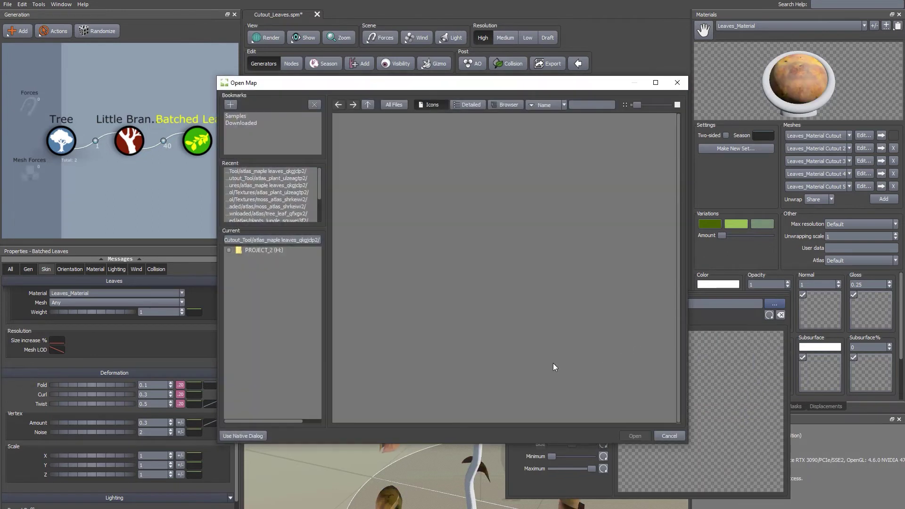
{"action": "left_click", "coordinate": [359, 208]}
{"action": "left_click", "coordinate": [635, 435]}
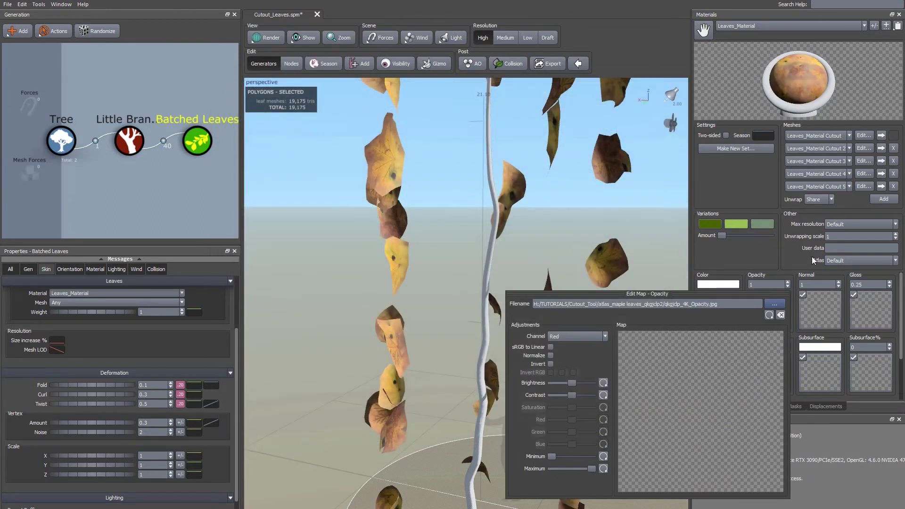
{"action": "left_click_drag", "start_coordinate": [397, 166], "coordinate": [366, 191]}
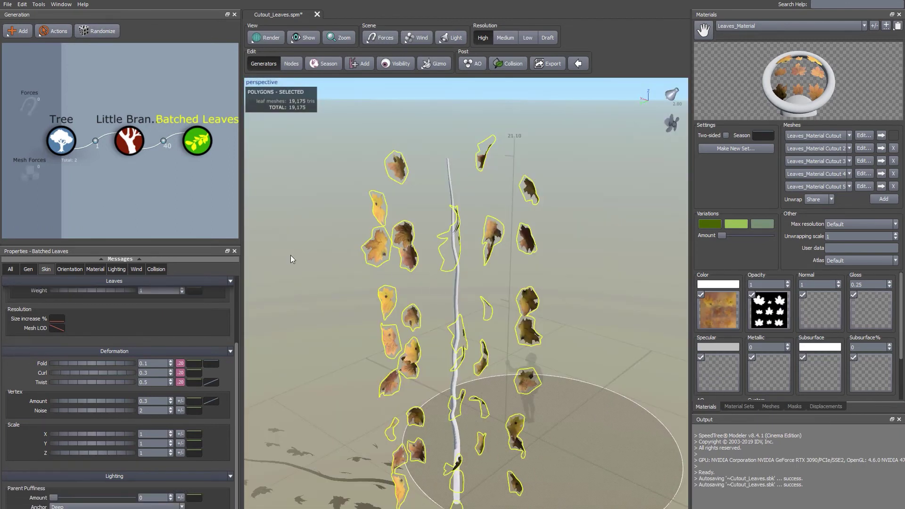
- Set the Batched Leaves' interval frequency to 3
{"action": "left_click", "coordinate": [30, 270]}
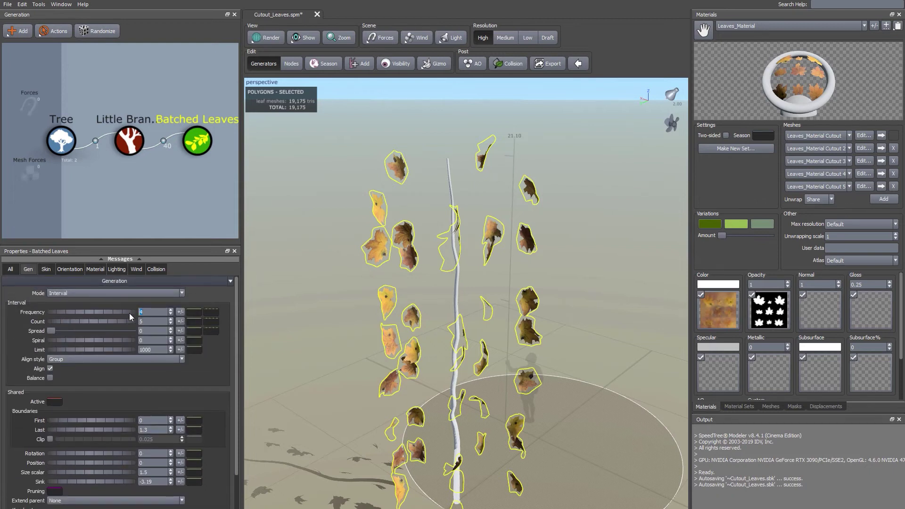
{"action": "type", "text": "3"}
{"action": "key", "text": "Return"}
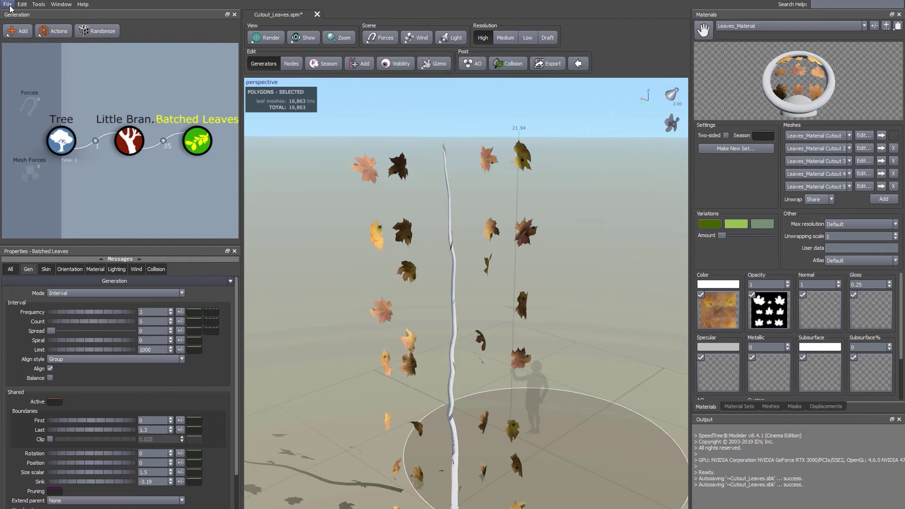
- Export the model as an Autodesk FBX mesh named Leaves_FBX into the FBX folder with the current export settings
{"action": "left_click", "coordinate": [8, 6]}
{"action": "left_click", "coordinate": [38, 109]}
{"action": "type", "text": "Leaves_Cut"}
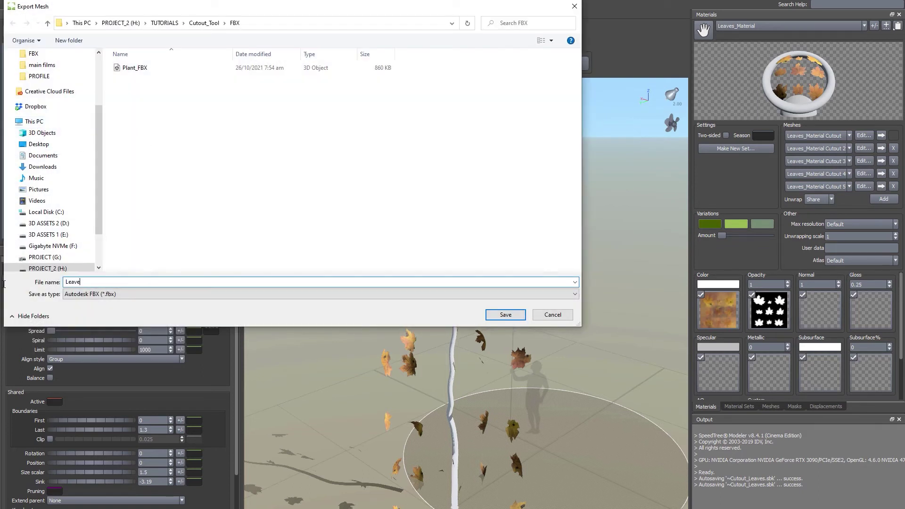
{"action": "key", "text": "BackSpace"}
{"action": "key", "text": "BackSpace"}
{"action": "key", "text": "BackSpace"}
{"action": "type", "text": "FBX"}
{"action": "key", "text": "Return"}
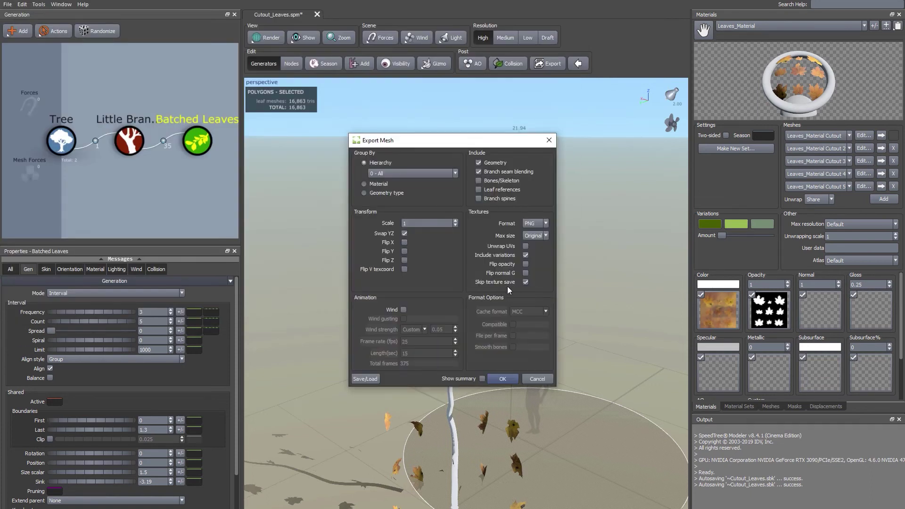
{"action": "left_click", "coordinate": [504, 377]}
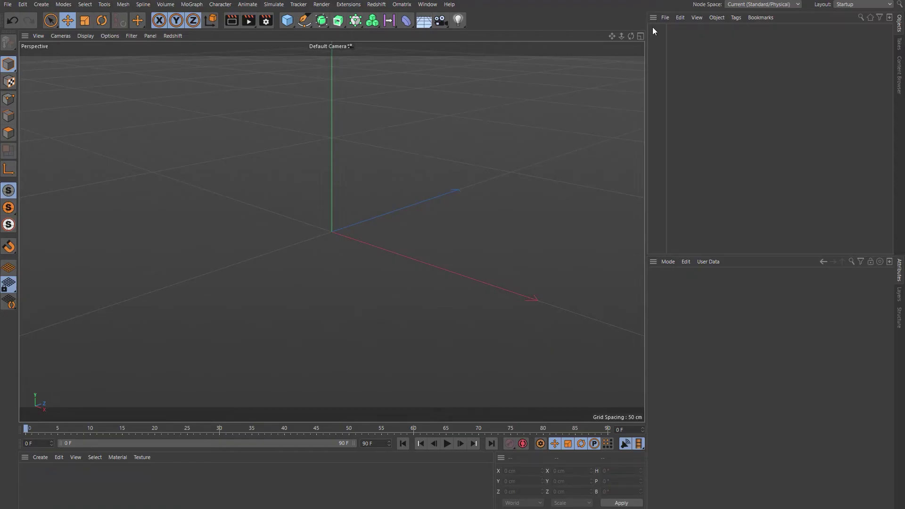
- Open Plant_FBX from the FBX folder in Cinema 4D with the current FBX import settings
{"action": "left_click", "coordinate": [665, 18]}
{"action": "left_click", "coordinate": [681, 33]}
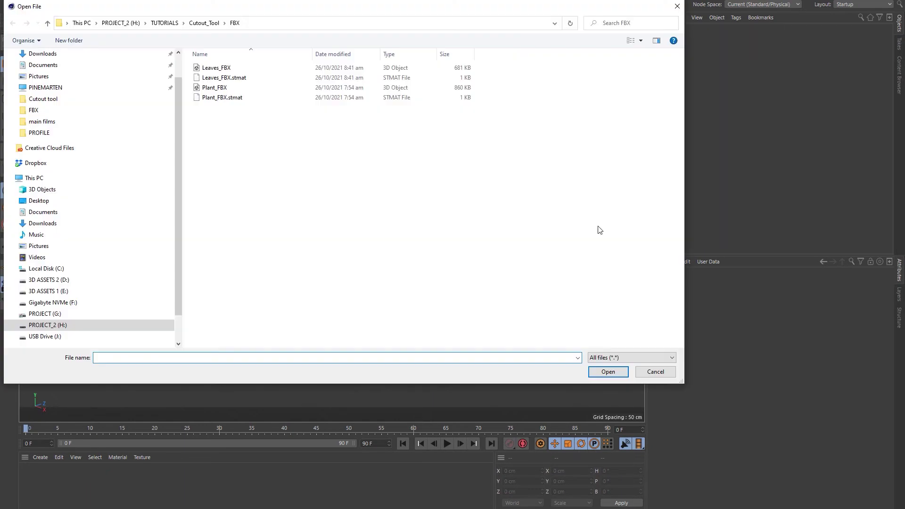
{"action": "double_click", "coordinate": [330, 87]}
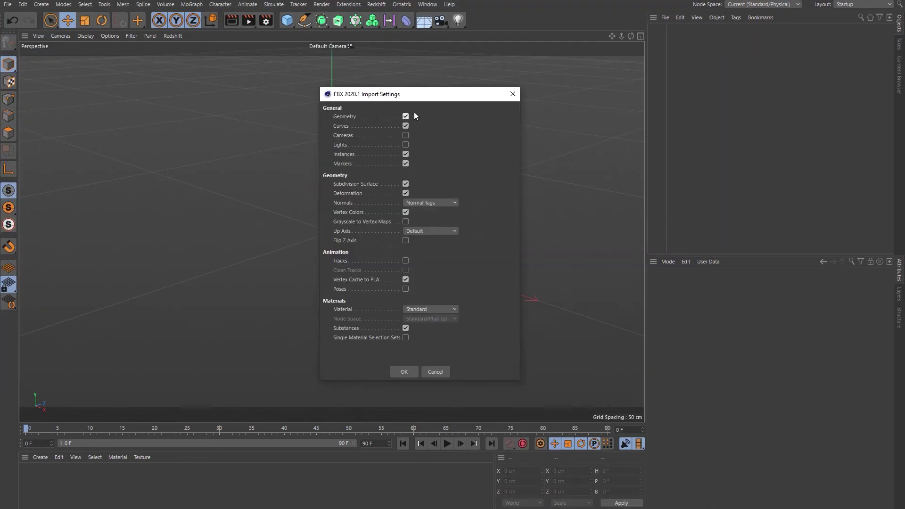
{"action": "left_click", "coordinate": [402, 372]}
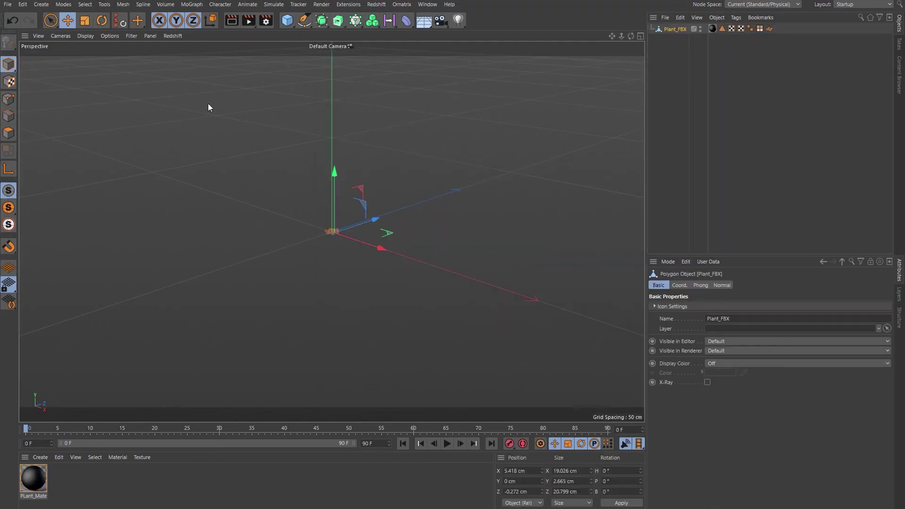
- Scale the imported plant mesh up uniformly to about 1003 x 140 x 1096 cm
{"action": "left_click", "coordinate": [84, 20]}
{"action": "left_click_drag", "start_coordinate": [352, 211], "coordinate": [510, 190]}
{"action": "left_click_drag", "start_coordinate": [294, 297], "coordinate": [466, 272]}
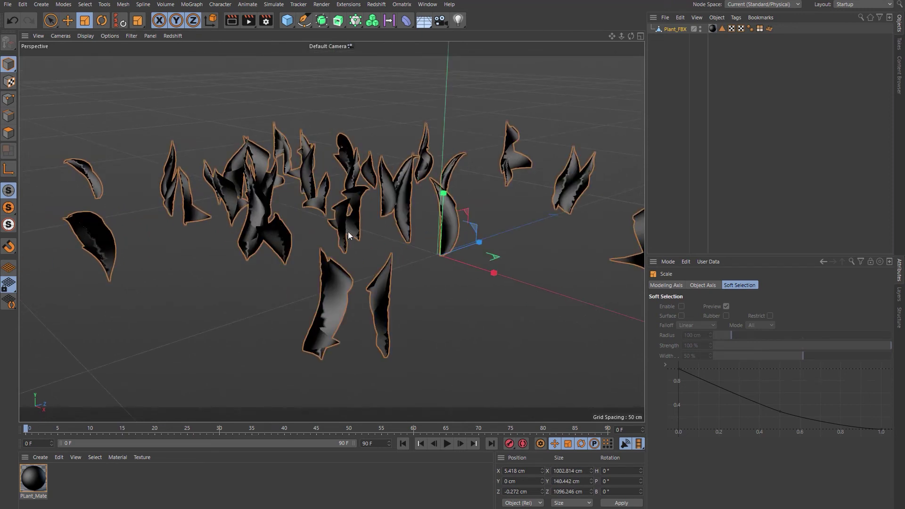
- Export the Sweet Alyssum atlas from Quixel Bridge to Cinema 4D and replace the imported plant material with it
{"action": "left_click", "coordinate": [267, 23]}
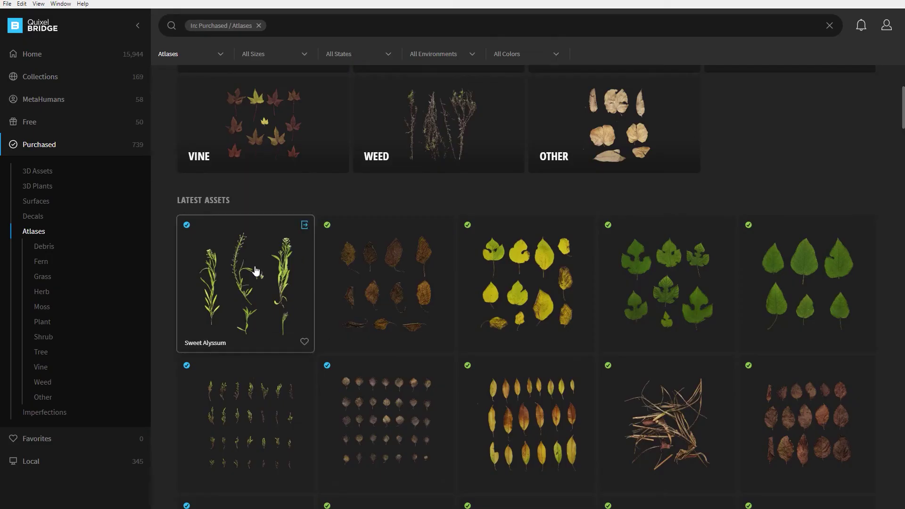
{"action": "left_click", "coordinate": [258, 299]}
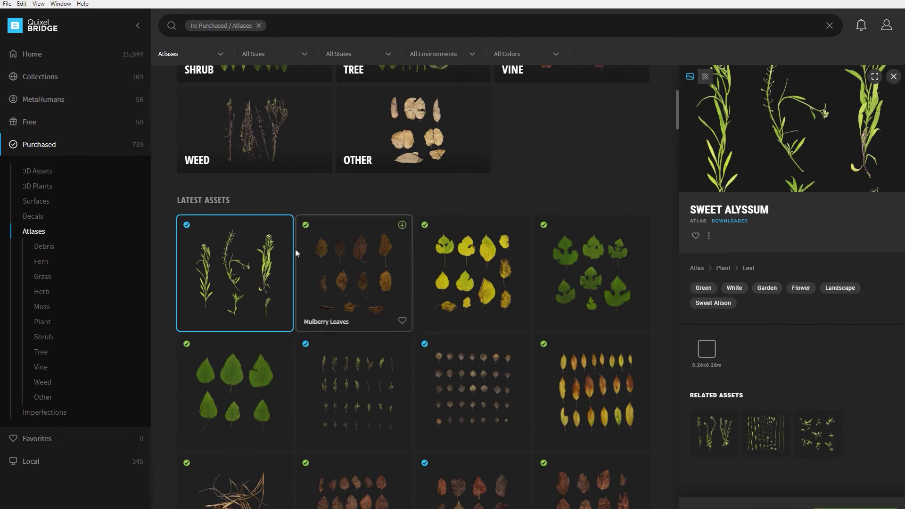
{"action": "left_click", "coordinate": [282, 224]}
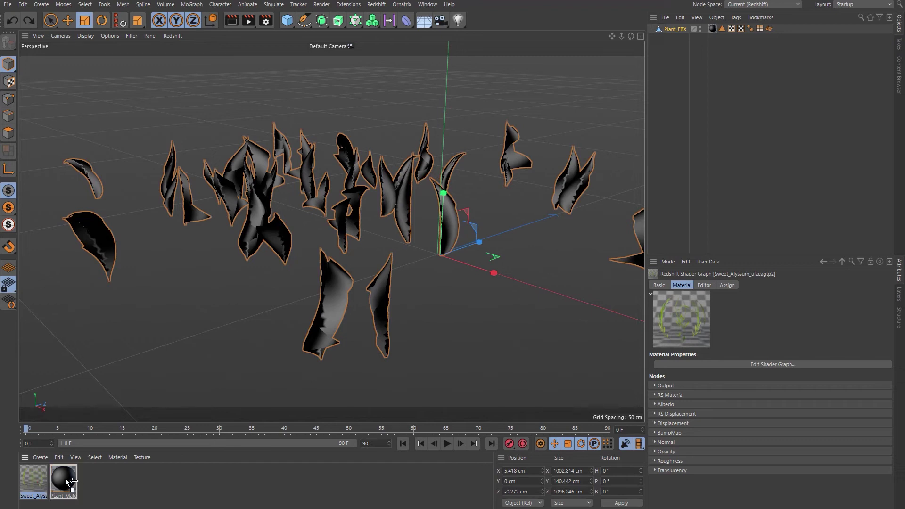
{"action": "key", "text": "Delete"}
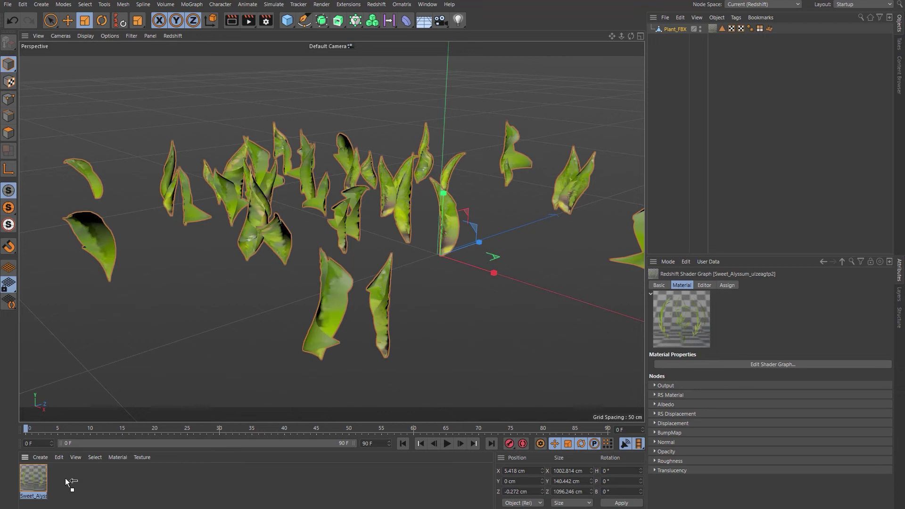
- Render the textured plants in the Redshift RenderView to check their cutouts, and close it
{"action": "left_click", "coordinate": [376, 4]}
{"action": "left_click", "coordinate": [392, 75]}
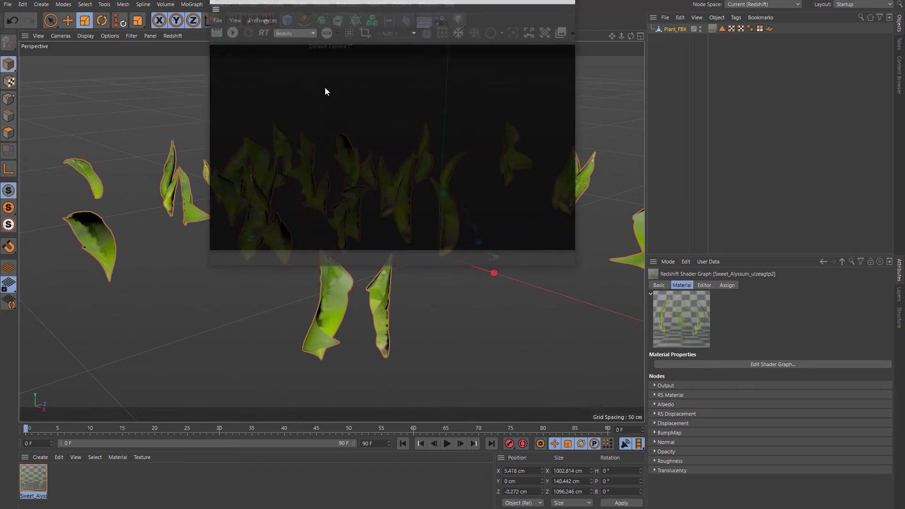
{"action": "left_click_drag", "start_coordinate": [326, 205], "coordinate": [290, 189]}
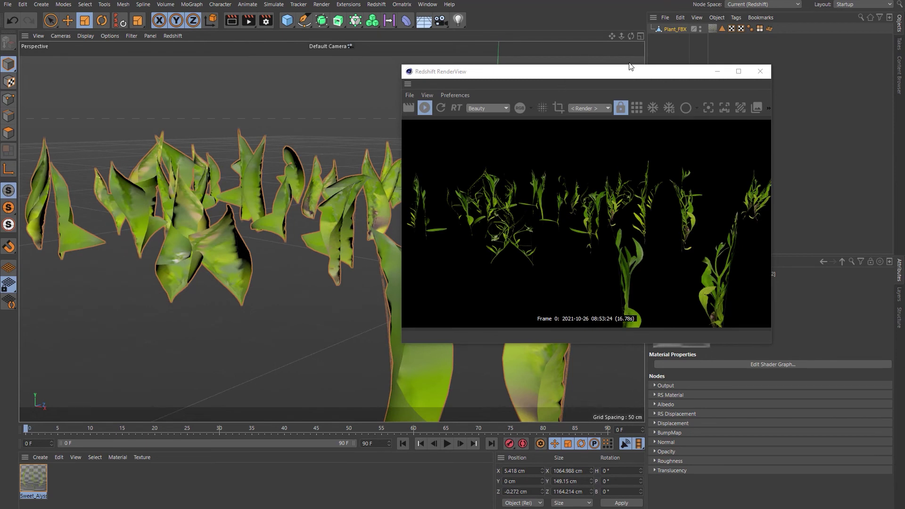
{"action": "left_click", "coordinate": [759, 73]}
- Add a Redshift Object tag to the Plant_FBX object
{"action": "right_click", "coordinate": [675, 31]}
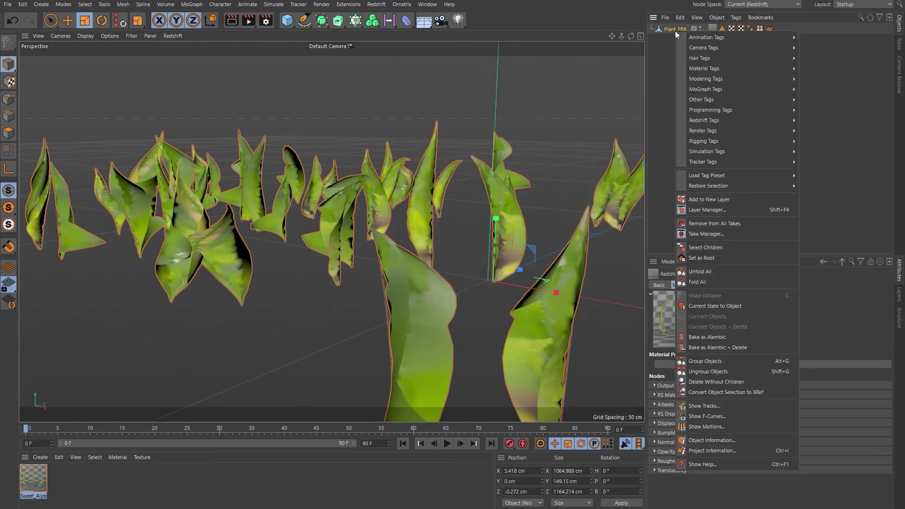
{"action": "mouse_move", "coordinate": [714, 120]}
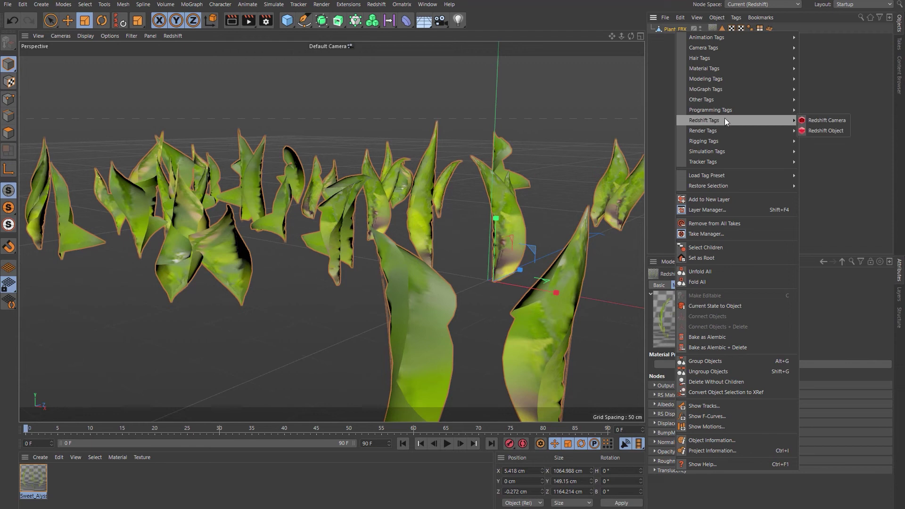
{"action": "left_click", "coordinate": [824, 130]}
- Select the leftmost plant's polygons with Rectangle Selection, split them into their own object, and check the split by toggling Plant_FBX's visibility
{"action": "left_click_drag", "start_coordinate": [375, 288], "coordinate": [344, 217]}
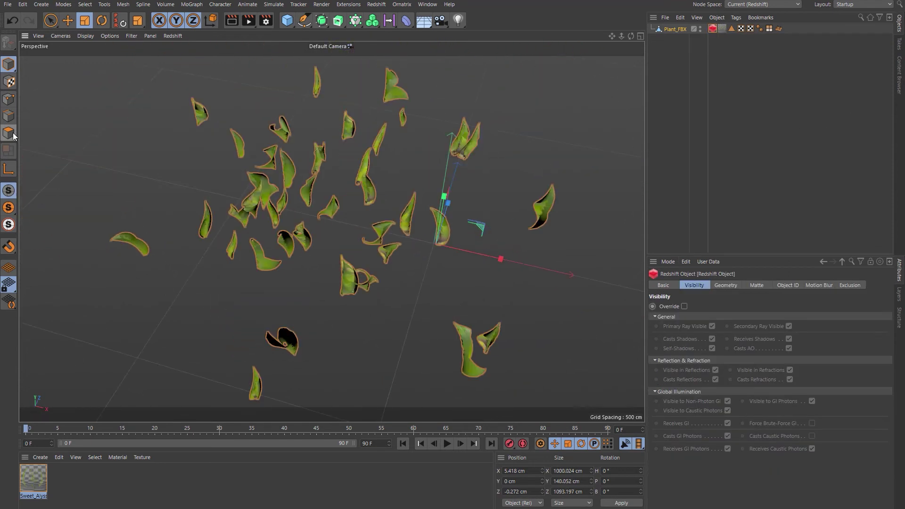
{"action": "left_click", "coordinate": [7, 134]}
{"action": "left_click", "coordinate": [50, 20]}
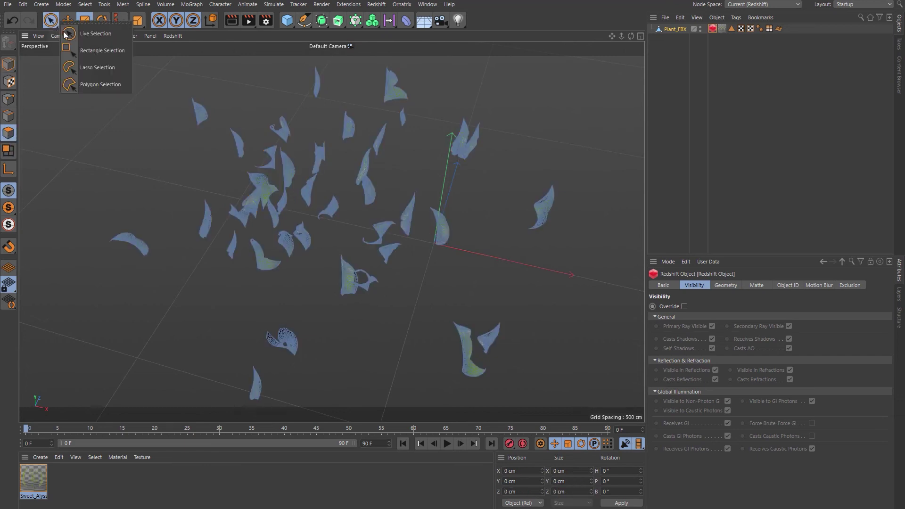
{"action": "left_click", "coordinate": [100, 50]}
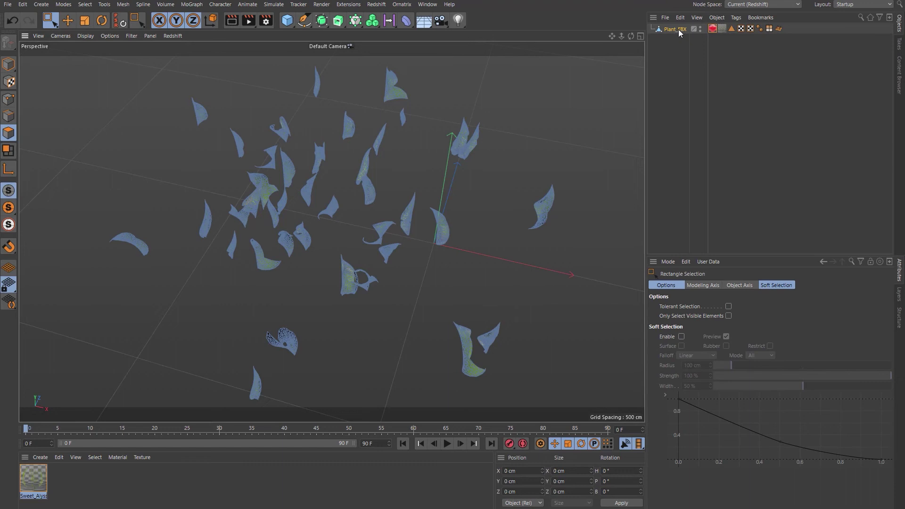
{"action": "left_click_drag", "start_coordinate": [93, 202], "coordinate": [160, 313]}
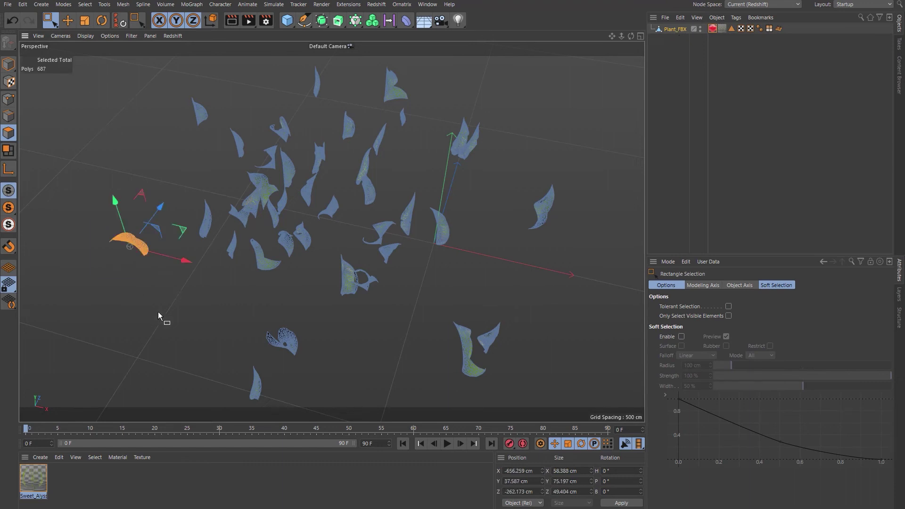
{"action": "key", "text": "u"}
{"action": "key", "text": "p"}
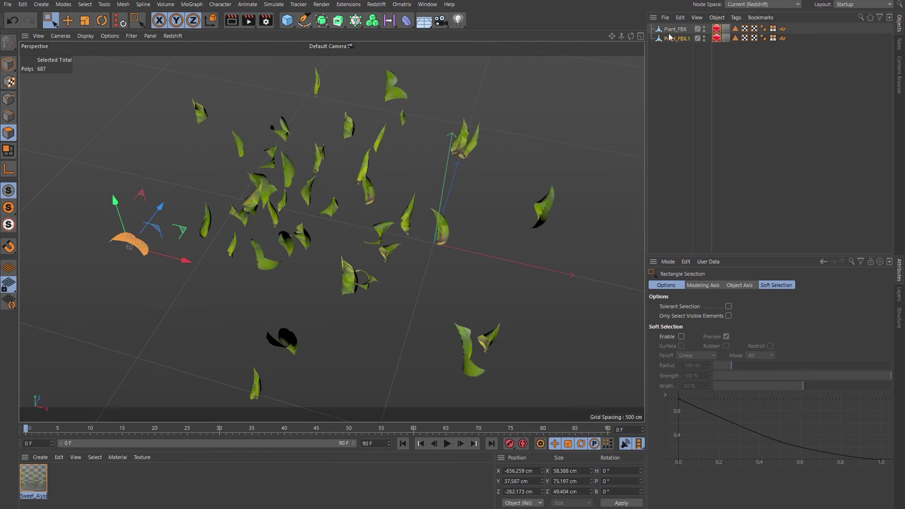
{"action": "left_click", "coordinate": [704, 28]}
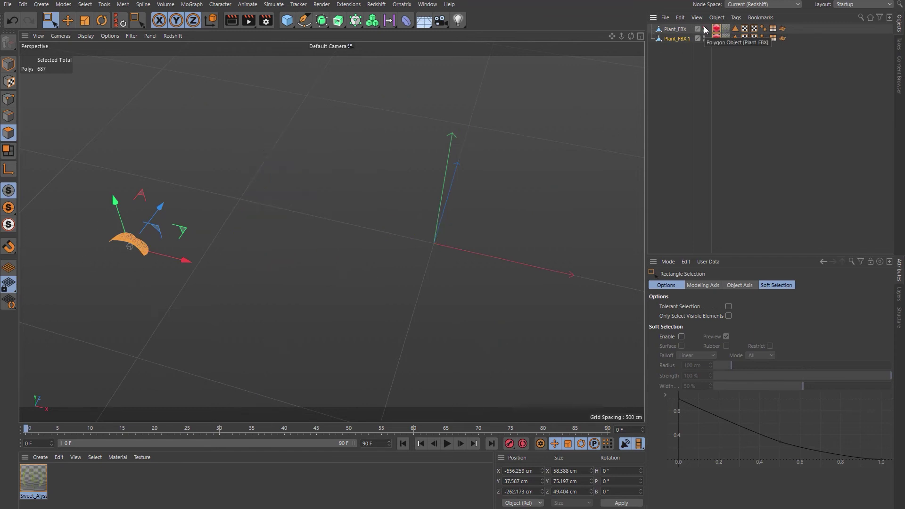
{"action": "left_click", "coordinate": [704, 28]}
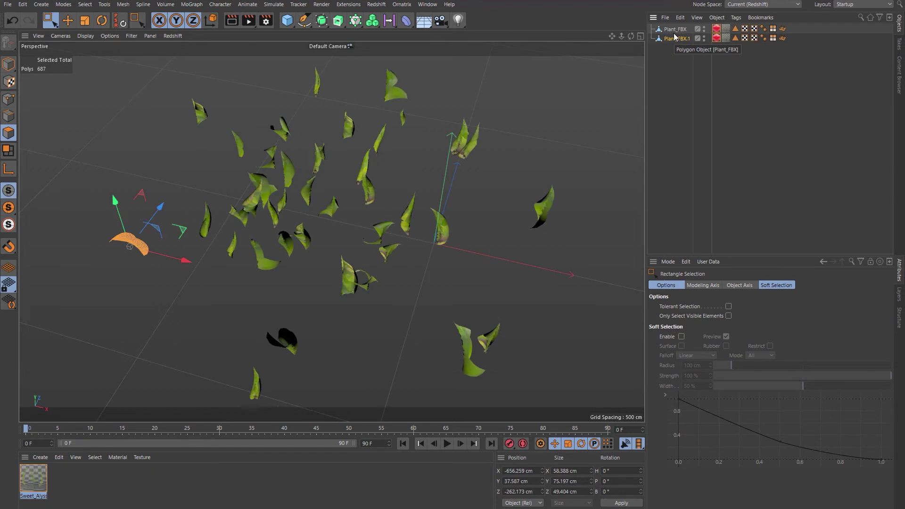
- Split the frontmost plant and the plant just left of the central cluster from Plant_FBX into separate objects
{"action": "left_click", "coordinate": [674, 30]}
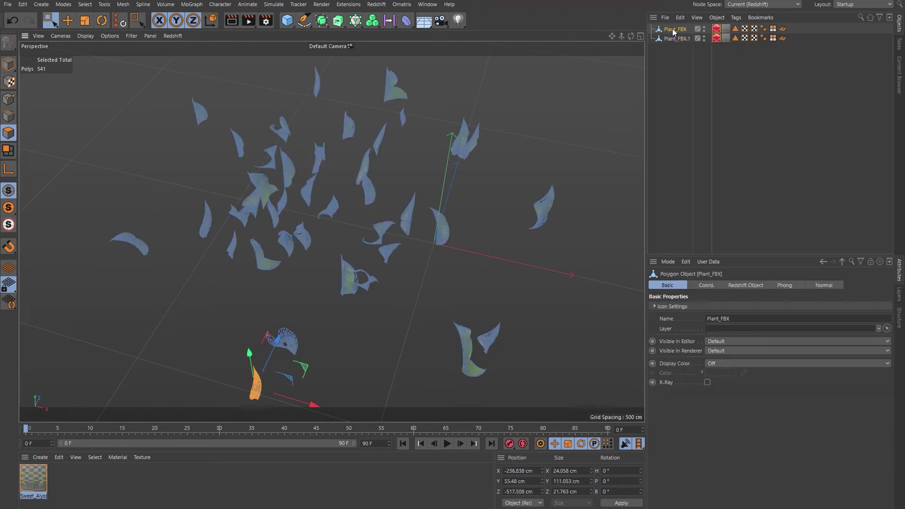
{"action": "left_click_drag", "start_coordinate": [673, 35], "coordinate": [379, 265]}
{"action": "key", "text": "u"}
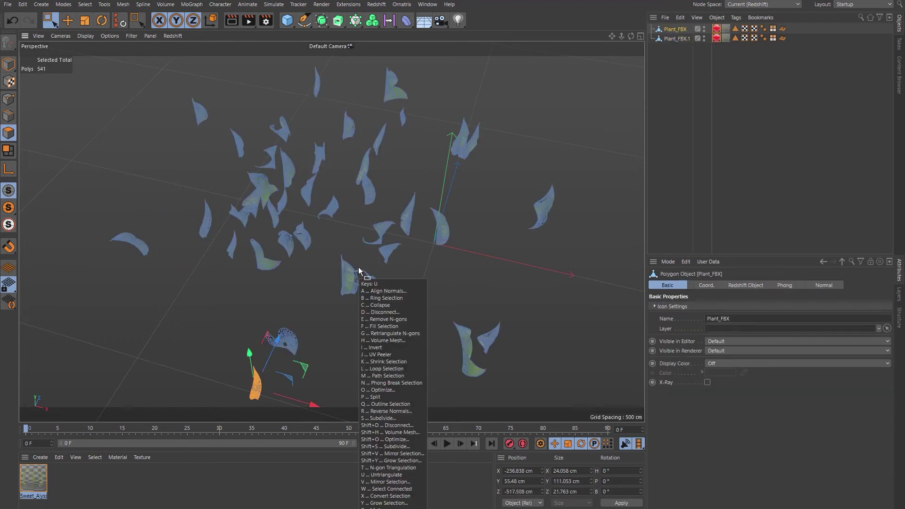
{"action": "key", "text": "p"}
{"action": "left_click", "coordinate": [680, 31]}
{"action": "left_click_drag", "start_coordinate": [183, 187], "coordinate": [218, 250]}
{"action": "key", "text": "u"}
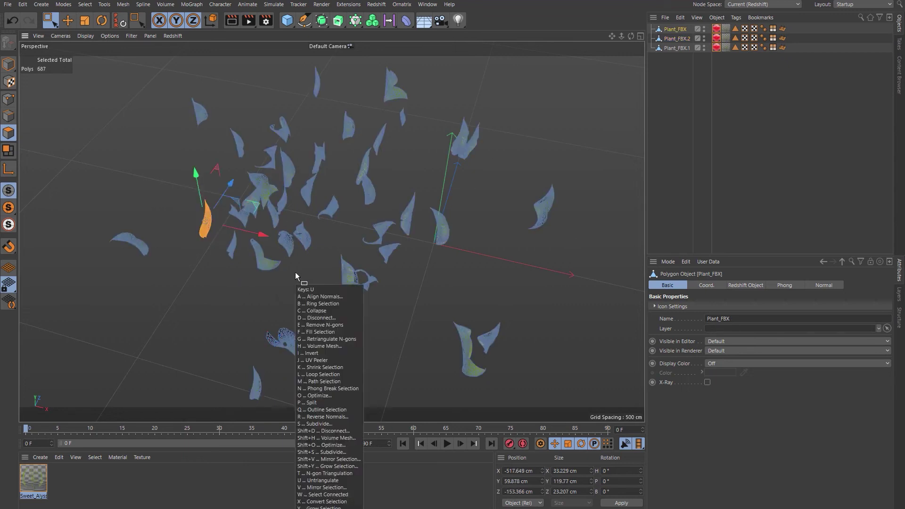
{"action": "key", "text": "p"}
- Split further plants from Plant_FBX, including the one at the upper left of the scatter, into separate objects
{"action": "left_click", "coordinate": [674, 30]}
{"action": "key", "text": "u"}
{"action": "key", "text": "p"}
{"action": "left_click", "coordinate": [675, 29]}
{"action": "left_click_drag", "start_coordinate": [187, 96], "coordinate": [247, 161]}
{"action": "key", "text": "u"}
{"action": "key", "text": "p"}
{"action": "left_click", "coordinate": [673, 29]}
- Continue splitting rectangle-selected plants from Plant_FBX, including the isolated plant on the far right of the scatter
{"action": "left_click_drag", "start_coordinate": [291, 248], "coordinate": [260, 218], "text": "alt"}
{"action": "middle_click_drag", "start_coordinate": [260, 218], "coordinate": [299, 170], "text": "alt"}
{"action": "left_click_drag", "start_coordinate": [289, 220], "coordinate": [271, 190]}
{"action": "key", "text": "u"}
{"action": "key", "text": "p"}
{"action": "left_click_drag", "start_coordinate": [550, 121], "coordinate": [595, 179]}
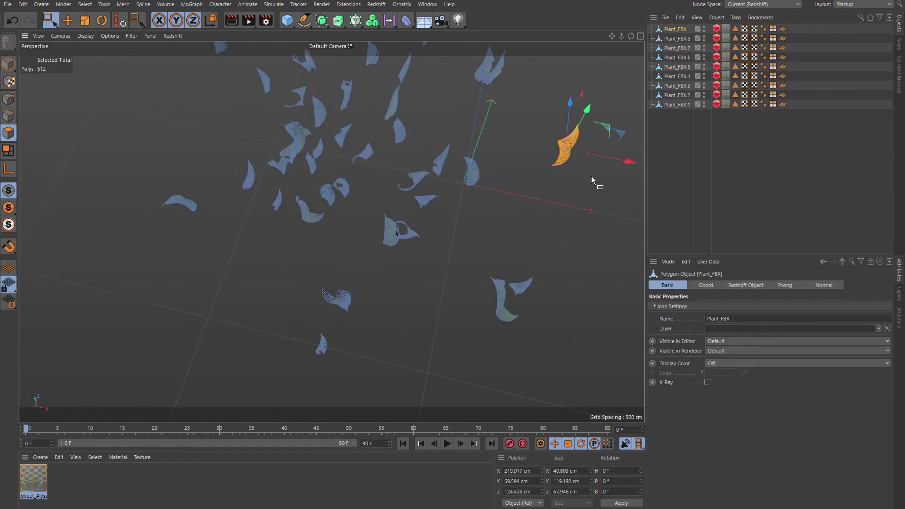
{"action": "left_click_drag", "start_coordinate": [453, 156], "coordinate": [490, 193]}
- Use Lasso Selection to isolate the closely spaced plants in the middle and front of Plant_FBX and split each into its own object
{"action": "left_click", "coordinate": [51, 20]}
{"action": "left_click", "coordinate": [93, 70]}
{"action": "left_click_drag", "start_coordinate": [396, 187], "coordinate": [391, 183]}
{"action": "key", "text": "ctrl+v"}
{"action": "key", "text": "ctrl+v"}
{"action": "key", "text": "ctrl+v"}
{"action": "key", "text": "ctrl+v"}
{"action": "key", "text": "ctrl+v"}
{"action": "key", "text": "ctrl+v"}
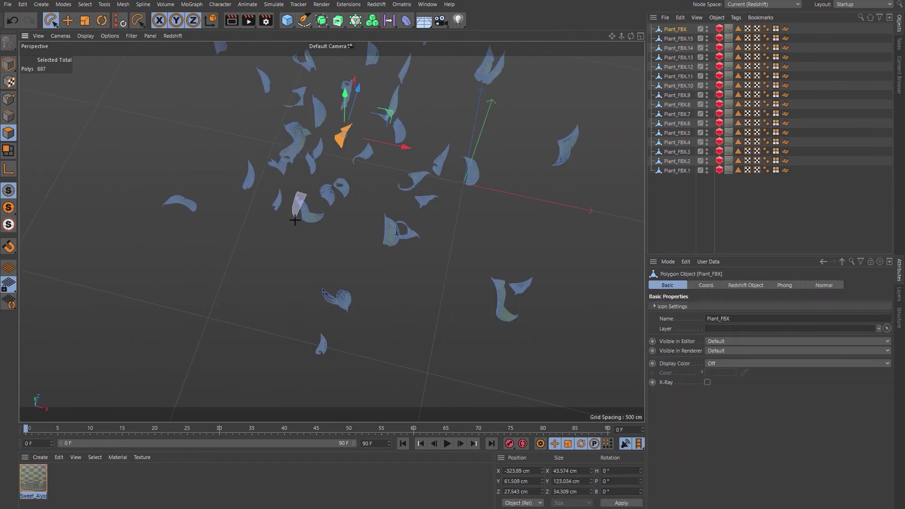
{"action": "key", "text": "ctrl+v"}
{"action": "key", "text": "ctrl+v"}
{"action": "key", "text": "ctrl+v"}
{"action": "key", "text": "ctrl+v"}
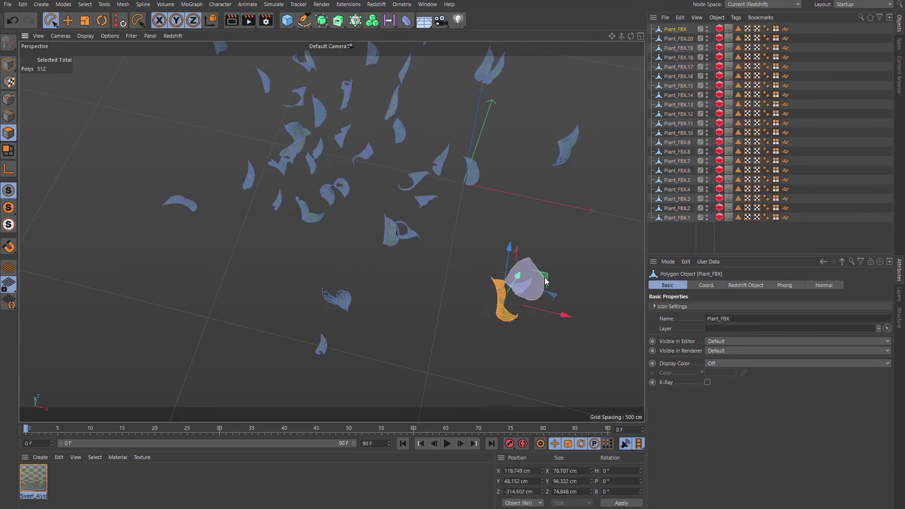
- Lasso the remaining plants at the back and in the central cluster and split each from Plant_FBX
{"action": "left_click_drag", "start_coordinate": [393, 95], "coordinate": [386, 90]}
{"action": "key", "text": "u"}
{"action": "key", "text": "p"}
{"action": "mouse_move", "coordinate": [393, 123]}
{"action": "left_mouse_down"}
{"action": "mouse_move", "coordinate": [395, 132]}
{"action": "mouse_move", "coordinate": [476, 137]}
{"action": "left_mouse_up"}
{"action": "left_click_drag", "start_coordinate": [365, 155], "coordinate": [367, 165]}
{"action": "left_click_drag", "start_coordinate": [311, 193], "coordinate": [313, 202]}
{"action": "key", "text": "u"}
{"action": "key", "text": "p"}
- Shift the last split plant, Plant_FBX.30, along the X axis
{"action": "key", "text": "ctrl+a"}
{"action": "scroll", "coordinate": [683, 245], "scroll_direction": "down", "scroll_amount": 2}
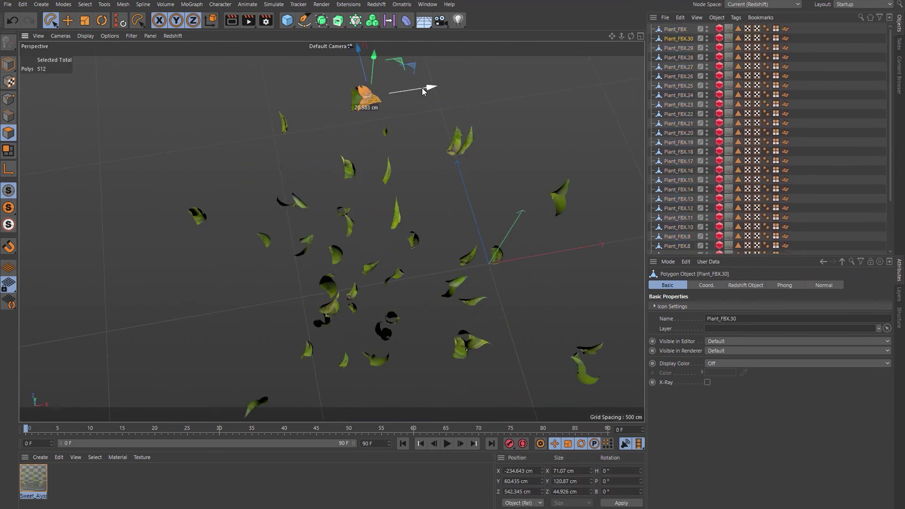
{"action": "left_click_drag", "start_coordinate": [422, 88], "coordinate": [379, 95]}
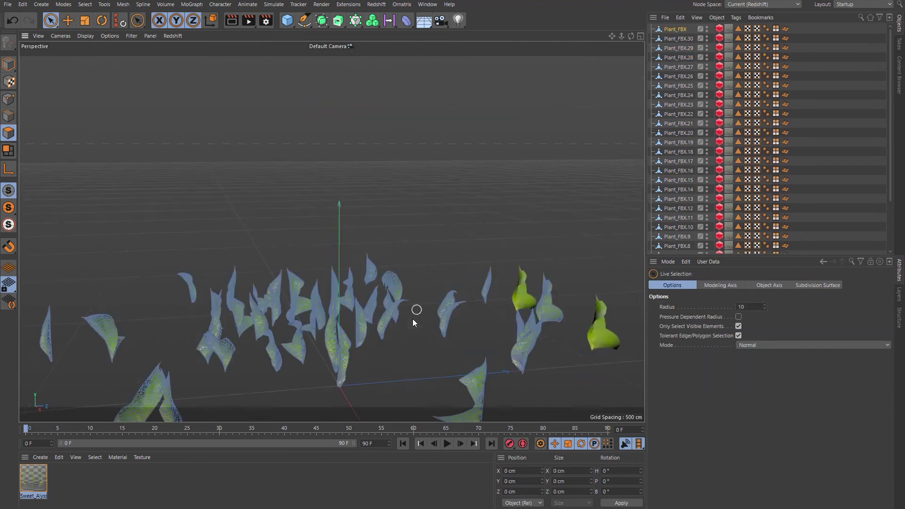
{"action": "middle_click_drag", "start_coordinate": [413, 319], "coordinate": [442, 244], "text": "alt"}
{"action": "right_click_drag", "start_coordinate": [442, 244], "coordinate": [422, 249], "text": "alt"}
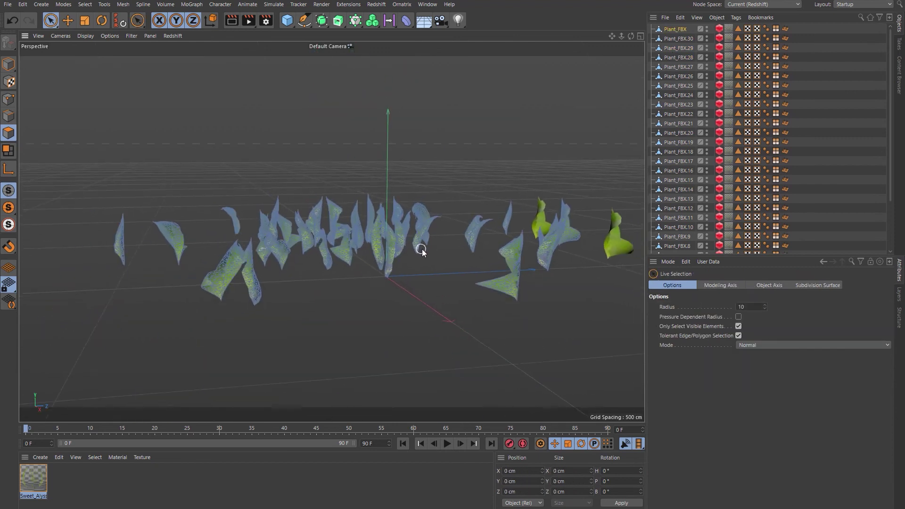
- Toggle the original Plant_FBX mesh's visibility to check the split plants, and delete the original
{"action": "left_click", "coordinate": [677, 39]}
{"action": "scroll", "coordinate": [669, 201], "scroll_direction": "down", "scroll_amount": 2}
{"action": "left_click", "coordinate": [677, 249], "text": "shift"}
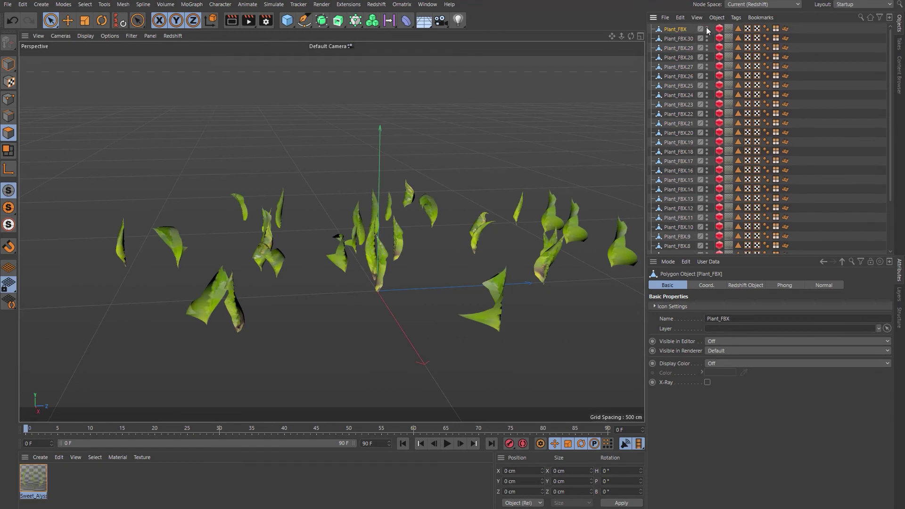
{"action": "left_click", "coordinate": [706, 27]}
{"action": "left_click", "coordinate": [706, 27]}
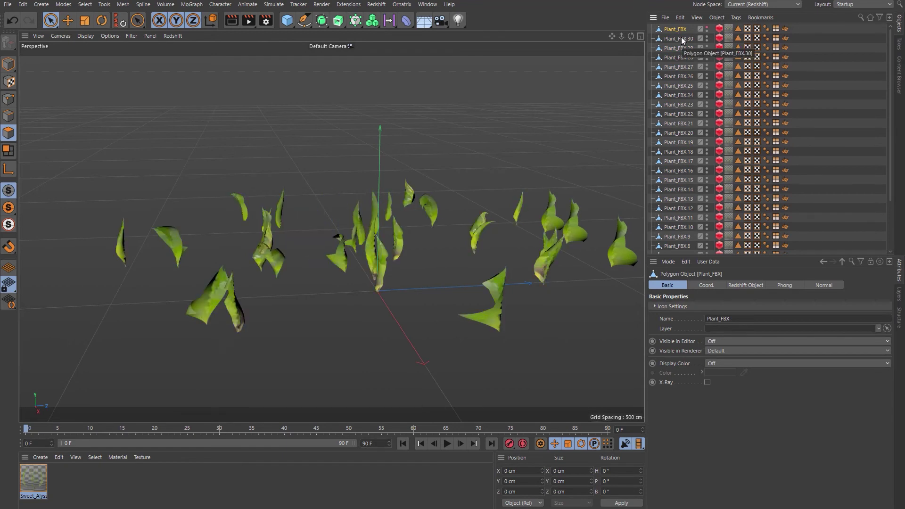
{"action": "key", "text": "Delete"}
- Group all the split plant objects under one null and expand the group
{"action": "key", "text": "ctrl+a"}
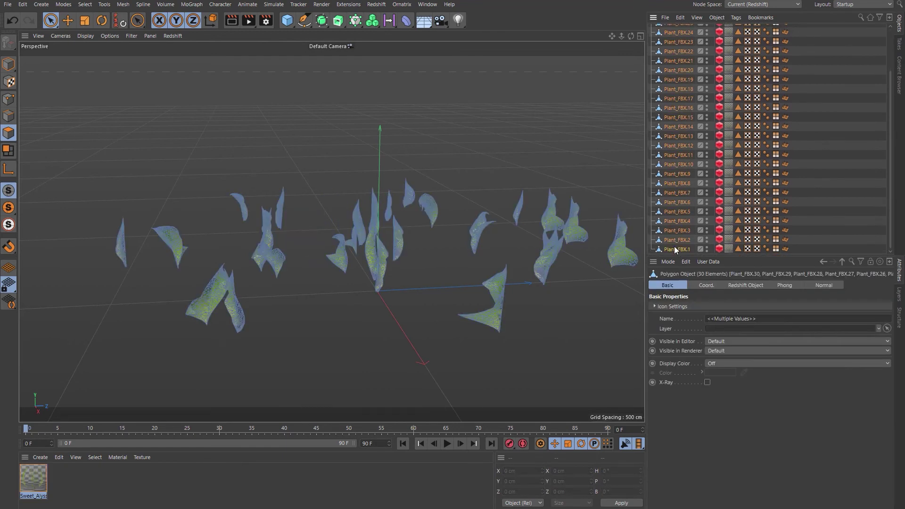
{"action": "key", "text": "alt+g"}
{"action": "left_click", "coordinate": [651, 28]}
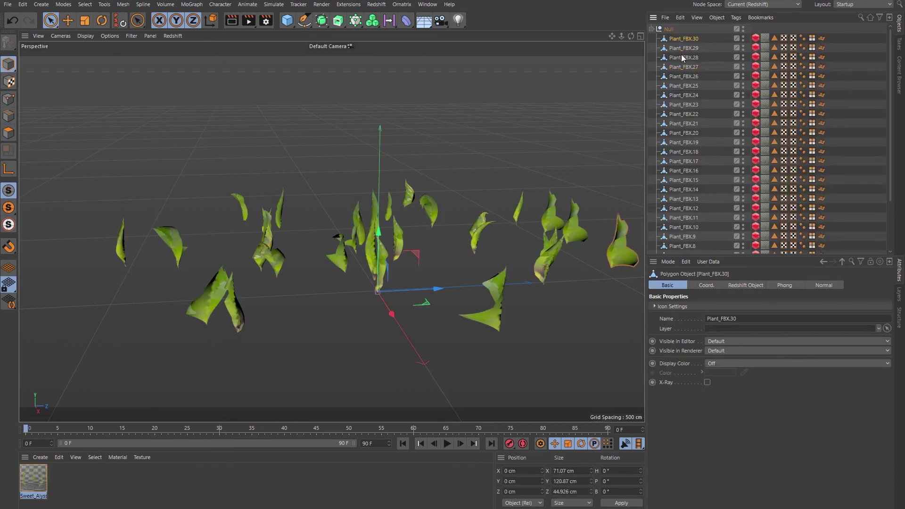
- Examine individual plants in the group by selecting them one after another, from Plant_FBX.30 down the list and back
{"action": "left_click", "coordinate": [683, 85]}
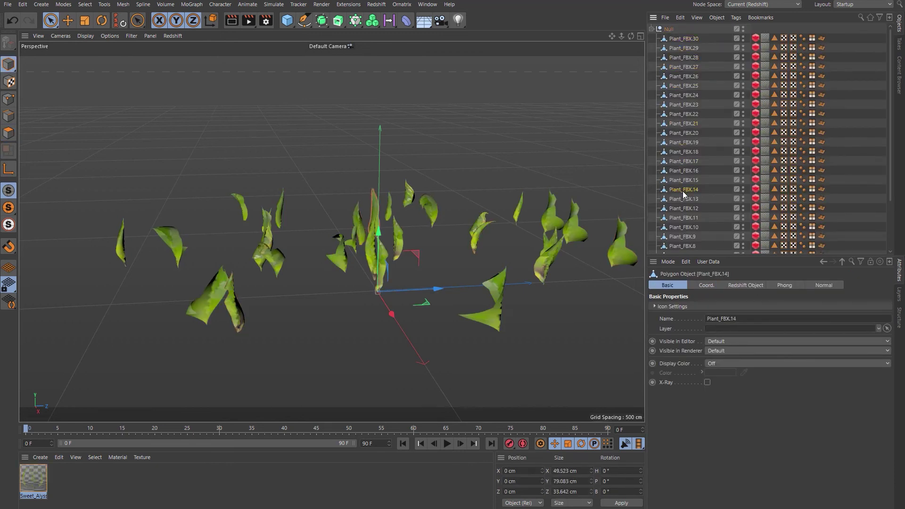
{"action": "left_click", "coordinate": [685, 250]}
{"action": "scroll", "coordinate": [697, 189], "scroll_direction": "down", "scroll_amount": 2}
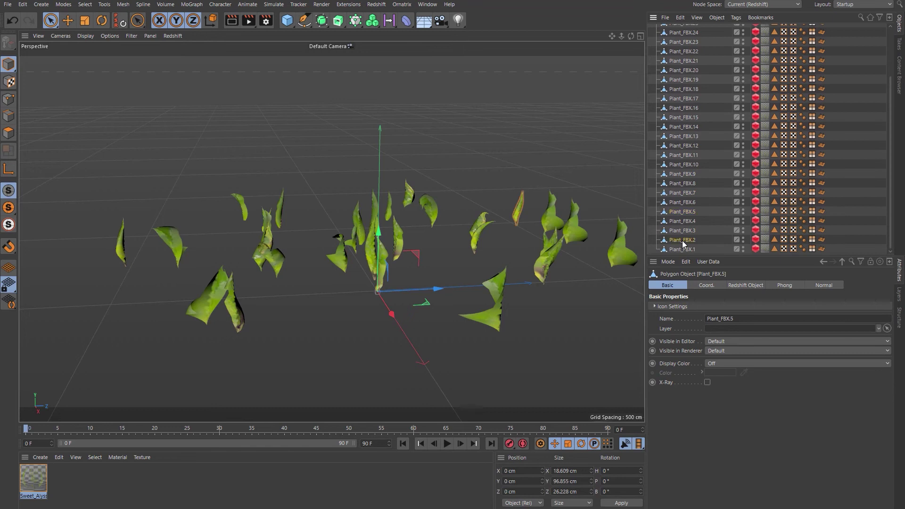
{"action": "left_click", "coordinate": [684, 88]}
{"action": "scroll", "coordinate": [685, 94], "scroll_direction": "up", "scroll_amount": 2}
{"action": "left_click", "coordinate": [680, 39]}
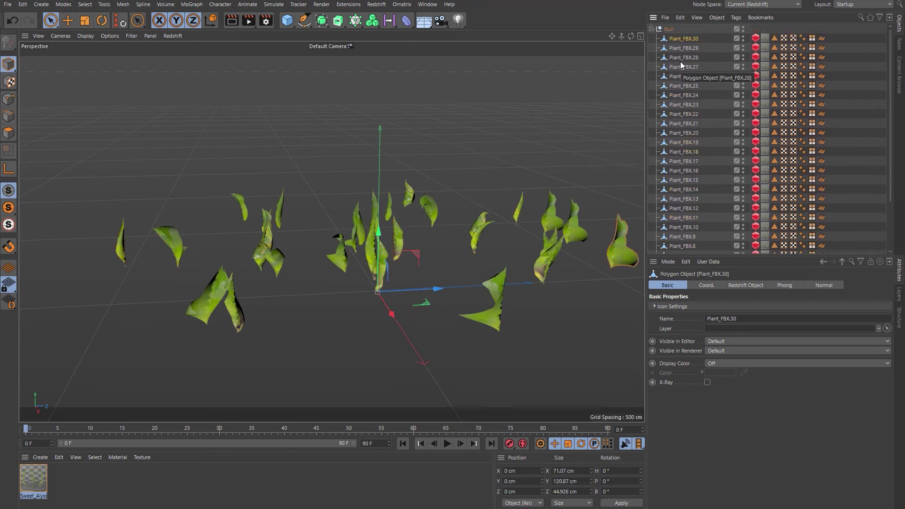
- Select all the split plants from Plant_FBX.30 to Plant_FBX.1 and move their axes to the bottom using Axis Center with Y at -100%
{"action": "scroll", "coordinate": [687, 117], "scroll_direction": "down", "scroll_amount": 2}
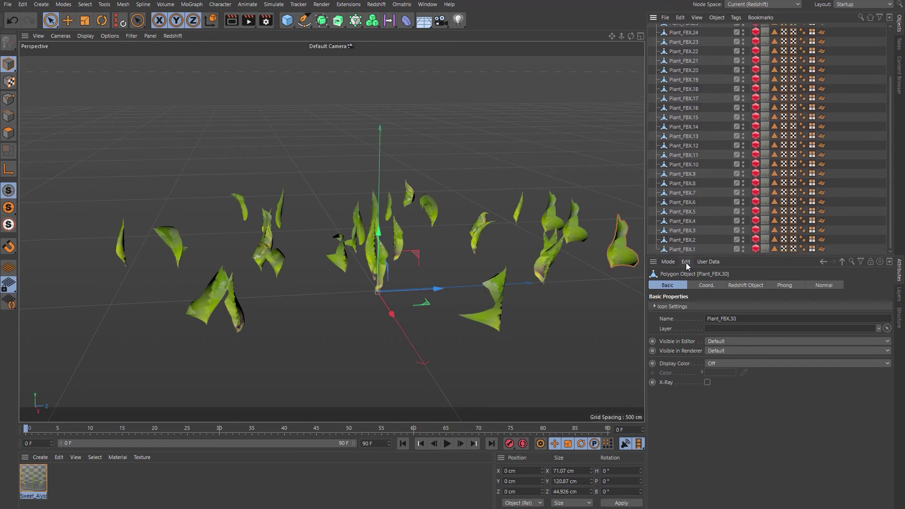
{"action": "left_click", "coordinate": [685, 250], "text": "shift"}
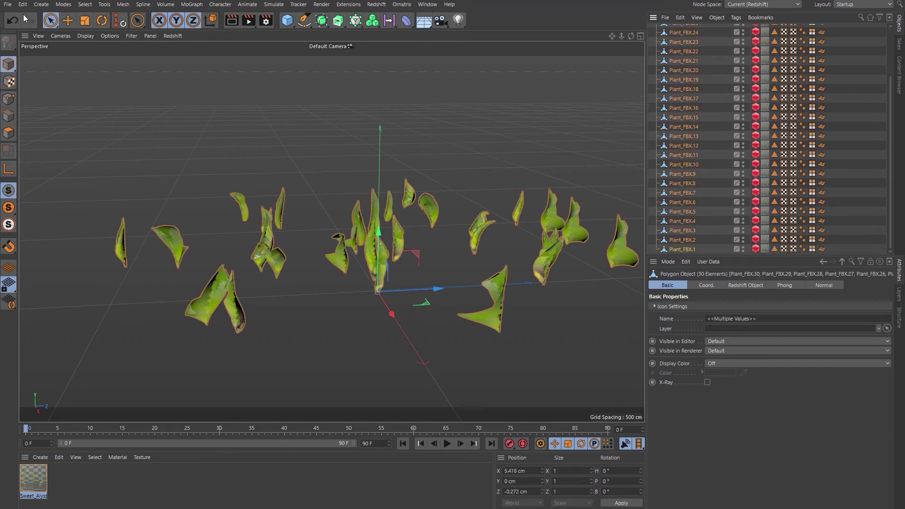
{"action": "left_click", "coordinate": [123, 5]}
{"action": "mouse_move", "coordinate": [136, 210]}
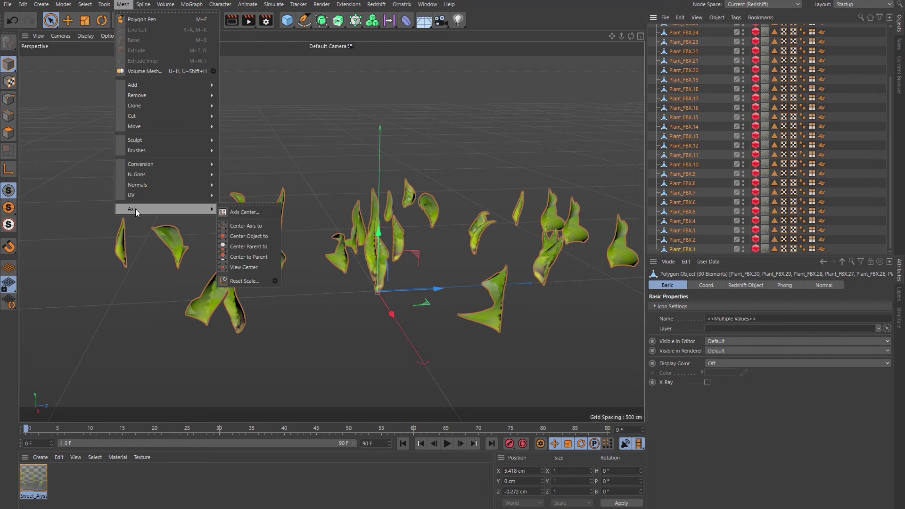
{"action": "left_click", "coordinate": [243, 212]}
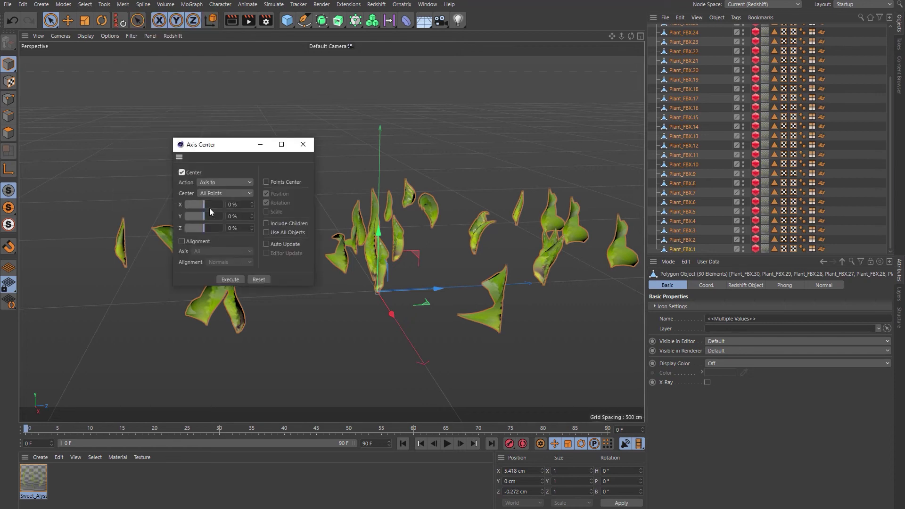
{"action": "left_click_drag", "start_coordinate": [203, 216], "coordinate": [146, 219]}
{"action": "left_click", "coordinate": [230, 279]}
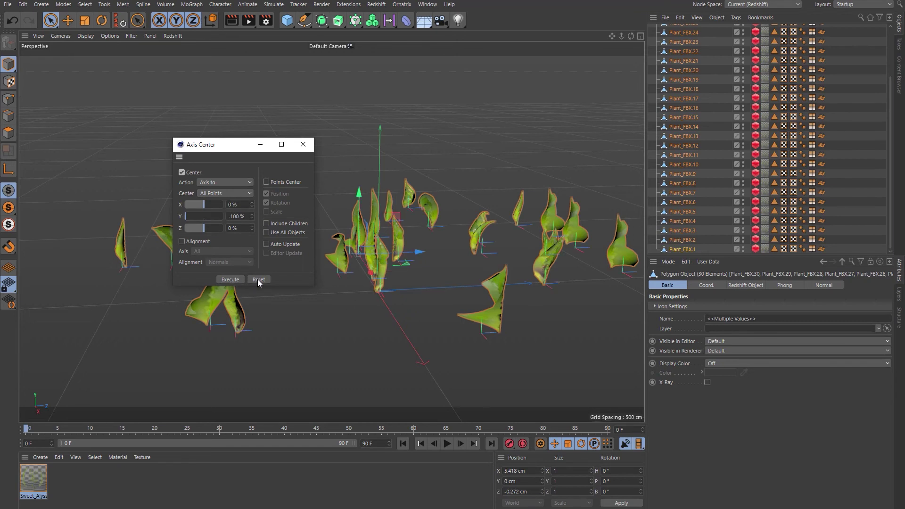
{"action": "left_click", "coordinate": [303, 144]}
- Enable axis editing in the Right view and align the axes of Plant_FBX.30 to Plant_FBX.22 with their stem bases along Z
{"action": "left_click_drag", "start_coordinate": [365, 266], "coordinate": [432, 274], "text": "alt"}
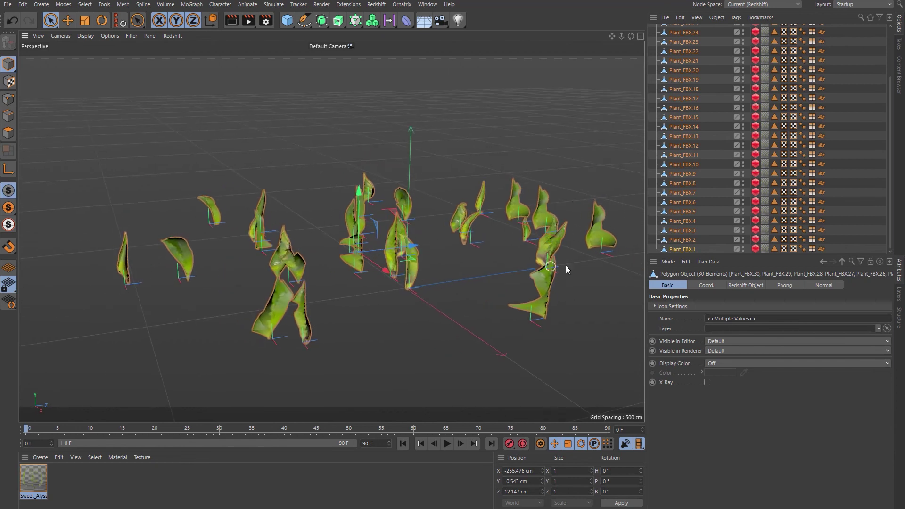
{"action": "key", "text": "F5"}
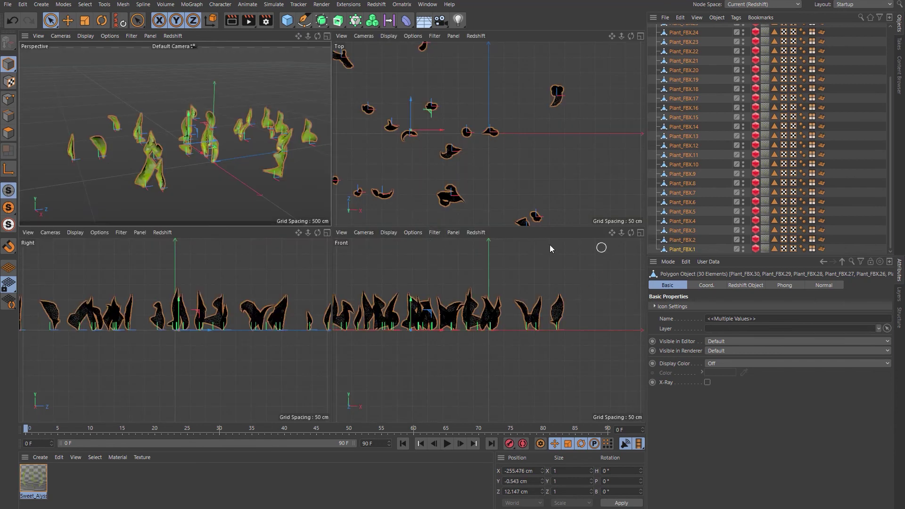
{"action": "left_click", "coordinate": [326, 232]}
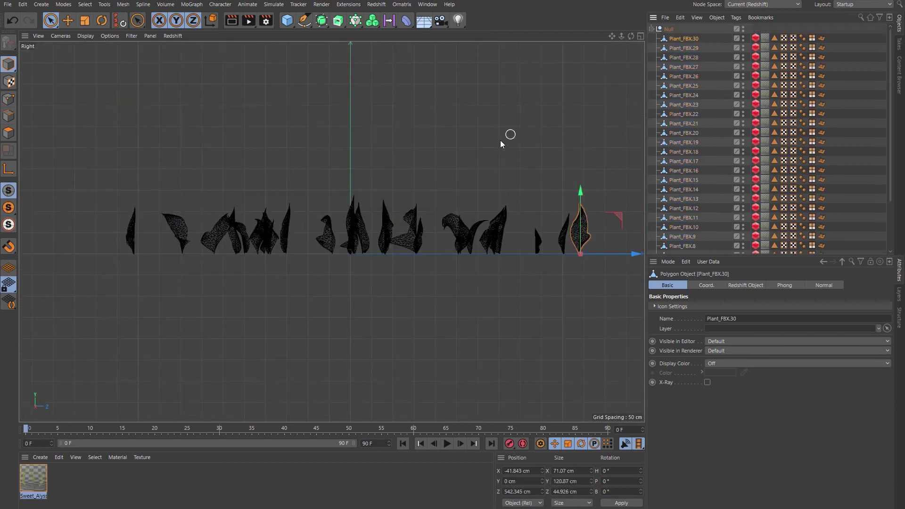
{"action": "left_click", "coordinate": [9, 171]}
{"action": "left_click", "coordinate": [592, 241]}
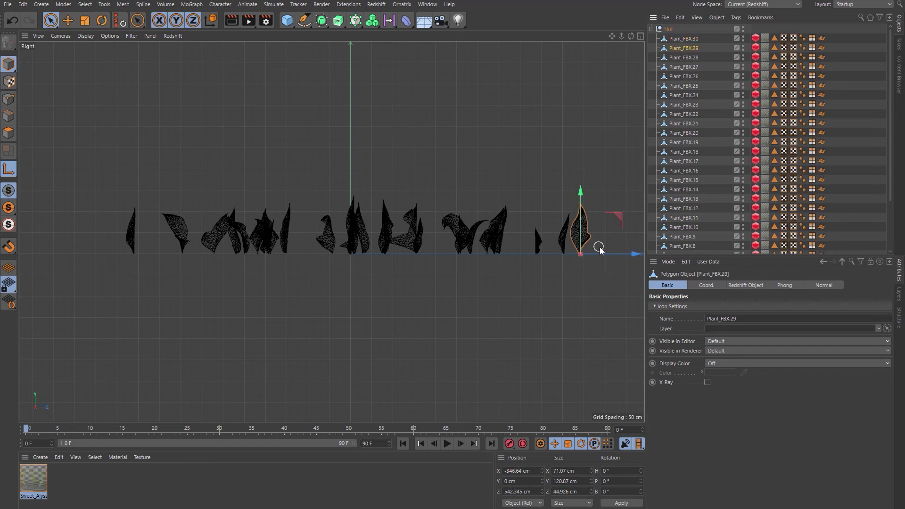
{"action": "left_click", "coordinate": [676, 59]}
{"action": "left_click", "coordinate": [676, 68]}
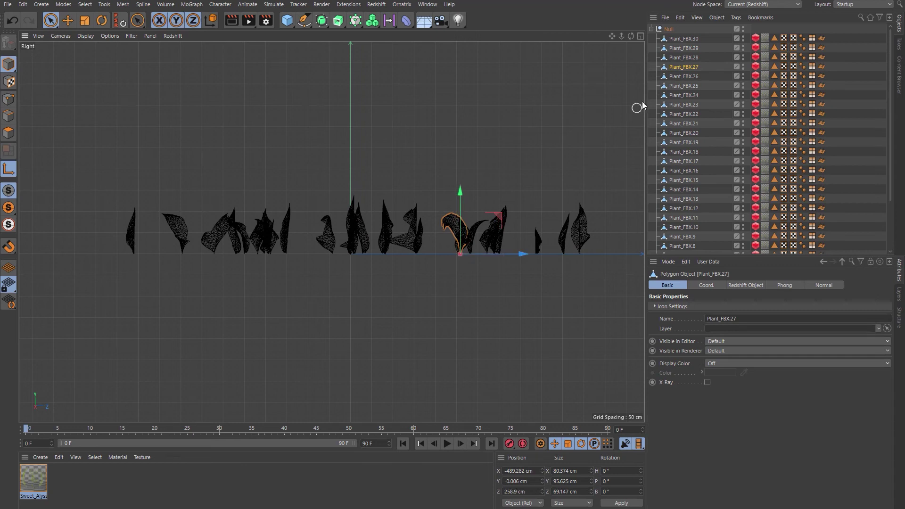
{"action": "left_click", "coordinate": [680, 77]}
{"action": "left_click", "coordinate": [680, 86]}
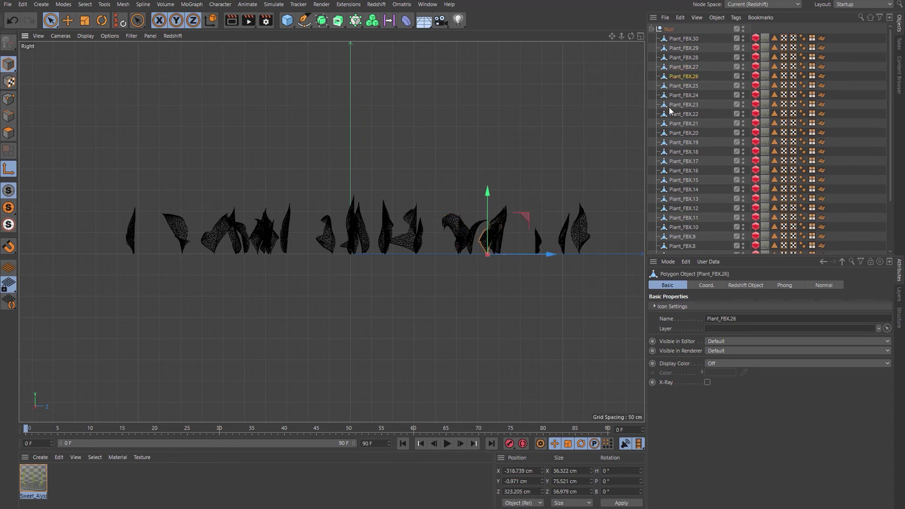
{"action": "left_click", "coordinate": [689, 95]}
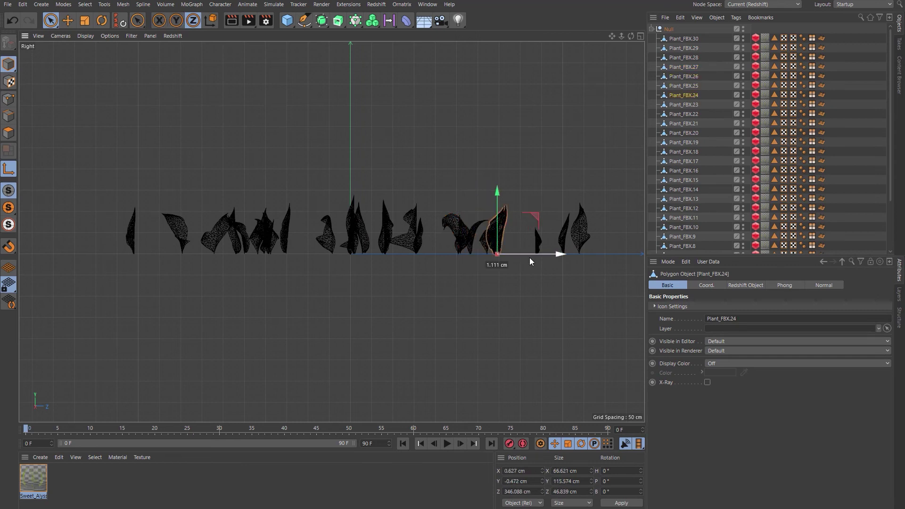
{"action": "left_click", "coordinate": [693, 103]}
{"action": "left_click", "coordinate": [685, 115]}
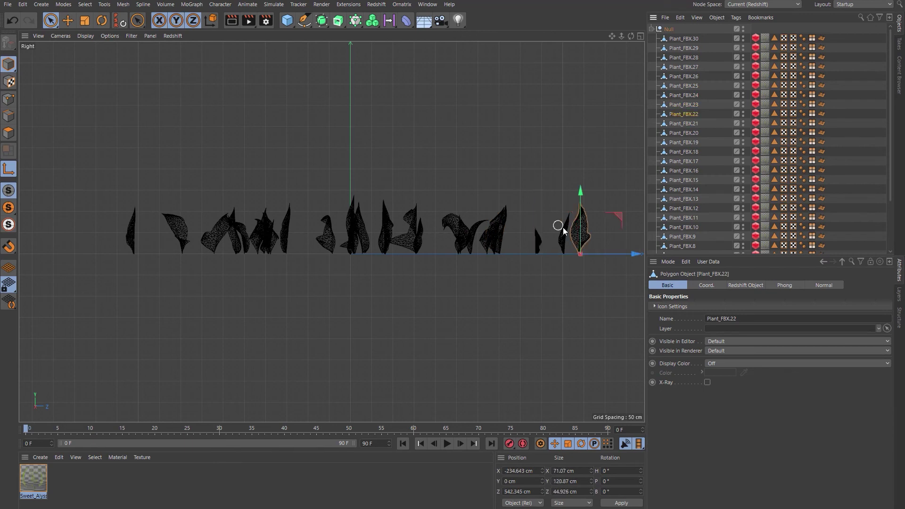
- Work down the remaining plants to Plant_FBX.1 in the Right view, aligning each axis with its stem base along Z
{"action": "left_click", "coordinate": [686, 133]}
{"action": "left_click", "coordinate": [680, 143]}
{"action": "left_click", "coordinate": [674, 151]}
{"action": "left_click", "coordinate": [681, 189]}
{"action": "left_click", "coordinate": [683, 198]}
{"action": "left_click", "coordinate": [688, 207]}
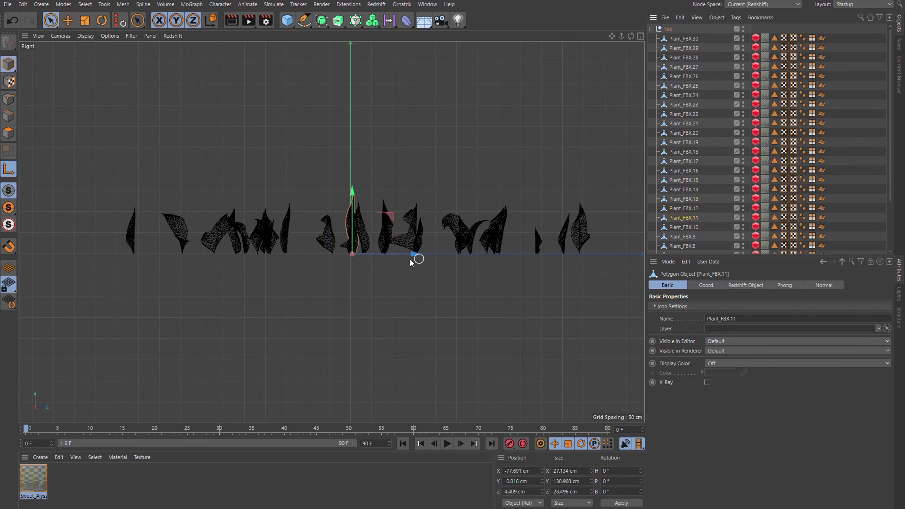
{"action": "left_click", "coordinate": [685, 217]}
{"action": "scroll", "coordinate": [683, 198], "scroll_direction": "down", "scroll_amount": 3}
{"action": "left_click", "coordinate": [681, 183]}
{"action": "left_click", "coordinate": [679, 202]}
{"action": "left_click", "coordinate": [674, 212]}
{"action": "left_click", "coordinate": [670, 240]}
{"action": "left_click", "coordinate": [672, 249]}
- Switch to the Front view and align the axes of the plants down to Plant_FBX.13 with their stem bases along X
{"action": "left_click_drag", "start_coordinate": [288, 256], "coordinate": [331, 245]}
{"action": "middle_click", "coordinate": [290, 256]}
{"action": "middle_click", "coordinate": [343, 243]}
{"action": "scroll", "coordinate": [683, 141], "scroll_direction": "up", "scroll_amount": 3}
{"action": "left_click", "coordinate": [683, 76]}
{"action": "left_click", "coordinate": [683, 86]}
{"action": "left_click", "coordinate": [683, 114]}
{"action": "left_click", "coordinate": [683, 123]}
{"action": "left_click", "coordinate": [683, 132]}
{"action": "left_click", "coordinate": [683, 142]}
{"action": "left_click", "coordinate": [683, 152]}
{"action": "left_click", "coordinate": [683, 189]}
{"action": "left_click", "coordinate": [683, 199]}
- Step through the rest of the plants down to Plant_FBX.1 in the Front view, checking each axis against its stem base
{"action": "key", "text": "Down"}
{"action": "key", "text": "Down"}
{"action": "key", "text": "Down"}
{"action": "key", "text": "Down"}
{"action": "key", "text": "Down"}
{"action": "key", "text": "Down"}
{"action": "key", "text": "Down"}
{"action": "key", "text": "Down"}
{"action": "key", "text": "Down"}
{"action": "key", "text": "Down"}
{"action": "key", "text": "Down"}
{"action": "key", "text": "Down"}
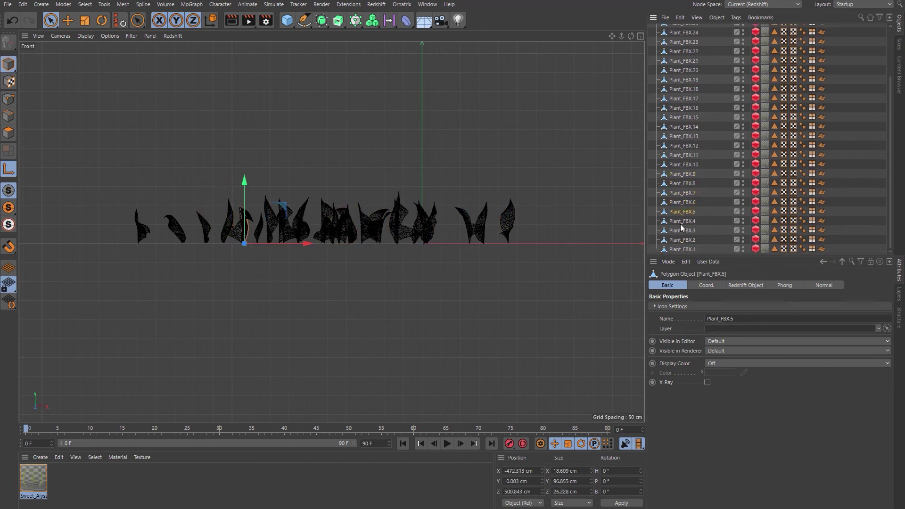
- Return to the Perspective view, deselect everything and examine the separated plants from several angles and up close
{"action": "key", "text": "F5"}
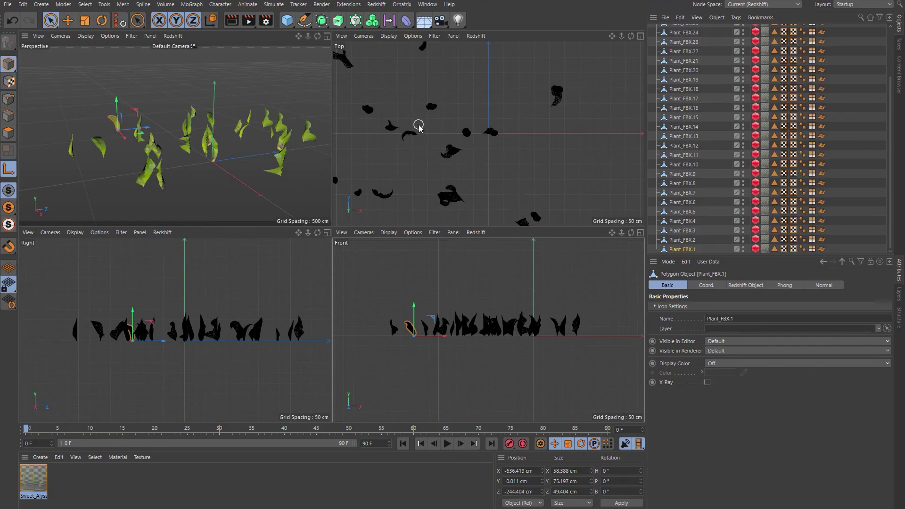
{"action": "left_click", "coordinate": [327, 36]}
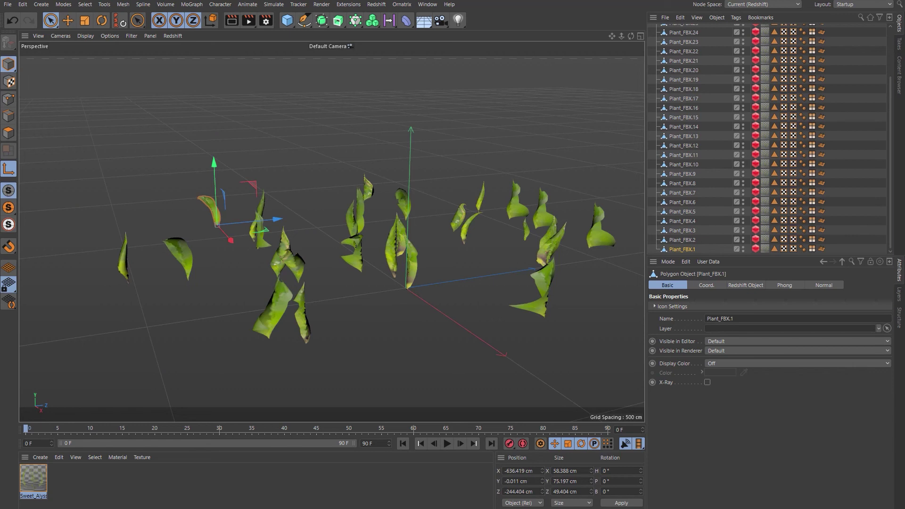
{"action": "scroll", "coordinate": [892, 98], "scroll_direction": "up", "scroll_amount": 5}
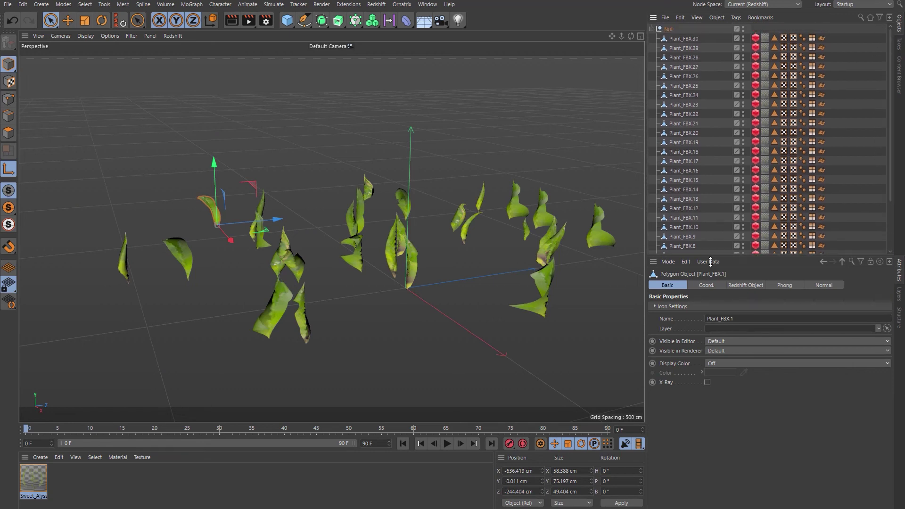
{"action": "left_click", "coordinate": [296, 248]}
{"action": "left_click", "coordinate": [300, 237]}
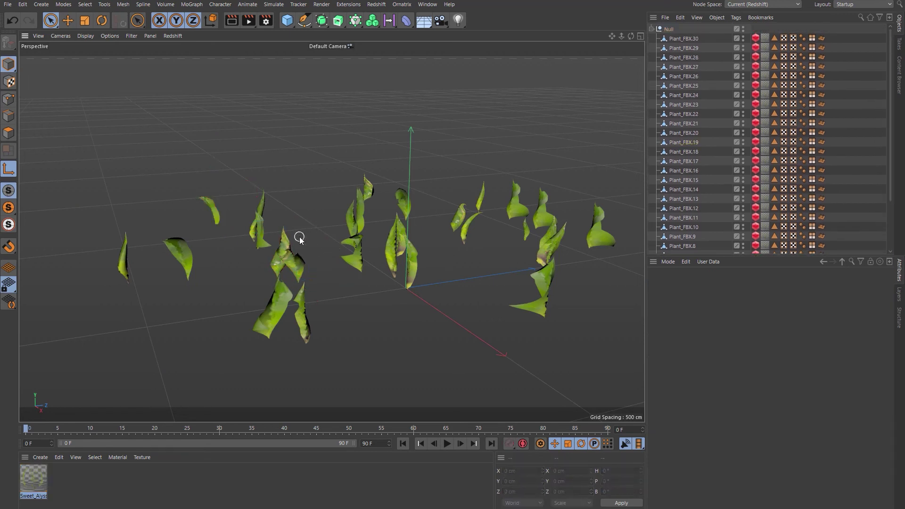
{"action": "left_click_drag", "start_coordinate": [299, 237], "coordinate": [349, 236], "text": "alt"}
{"action": "middle_click_drag", "start_coordinate": [349, 236], "coordinate": [312, 252], "text": "alt"}
{"action": "right_click_drag", "start_coordinate": [368, 273], "coordinate": [357, 190], "text": "alt"}
{"action": "left_click_drag", "start_coordinate": [356, 251], "coordinate": [250, 174], "text": "alt"}
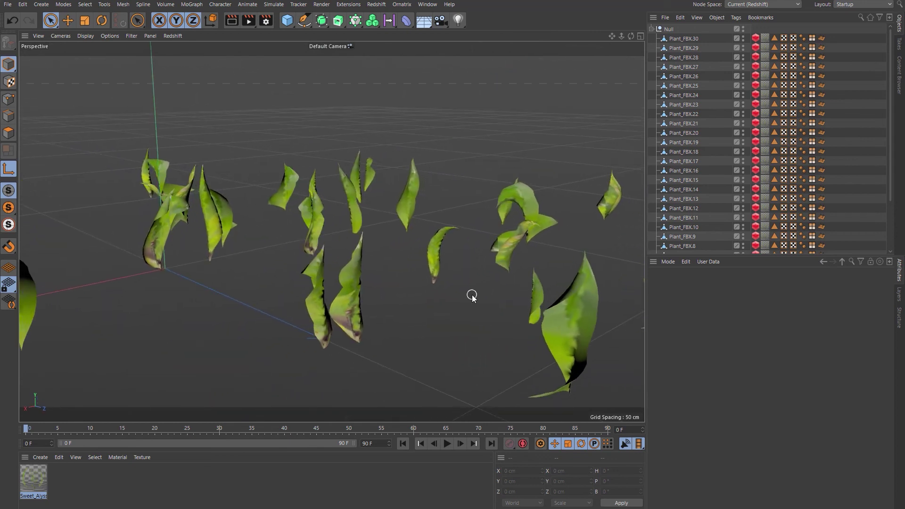
- Collapse and hide the plant group, and merge the Leaves_FBX 3D object into the scene with the offered import settings
{"action": "left_click", "coordinate": [651, 29]}
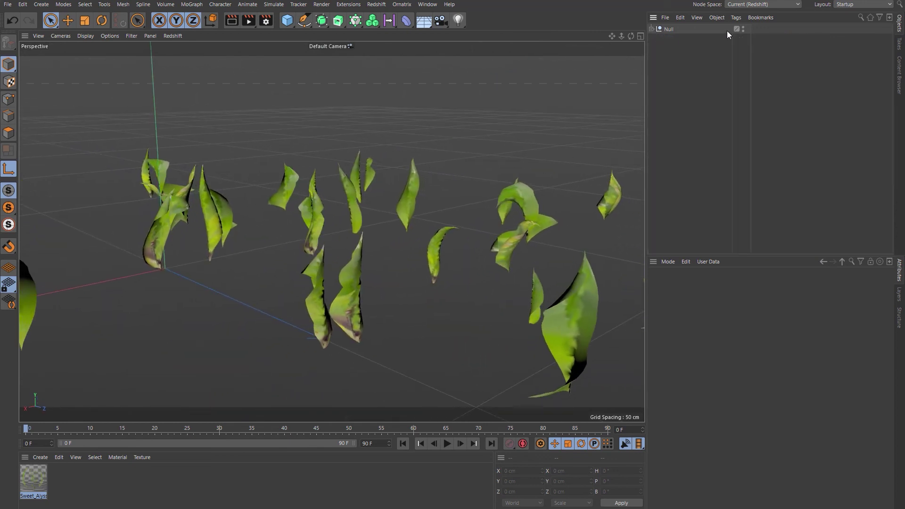
{"action": "double_click", "coordinate": [743, 27]}
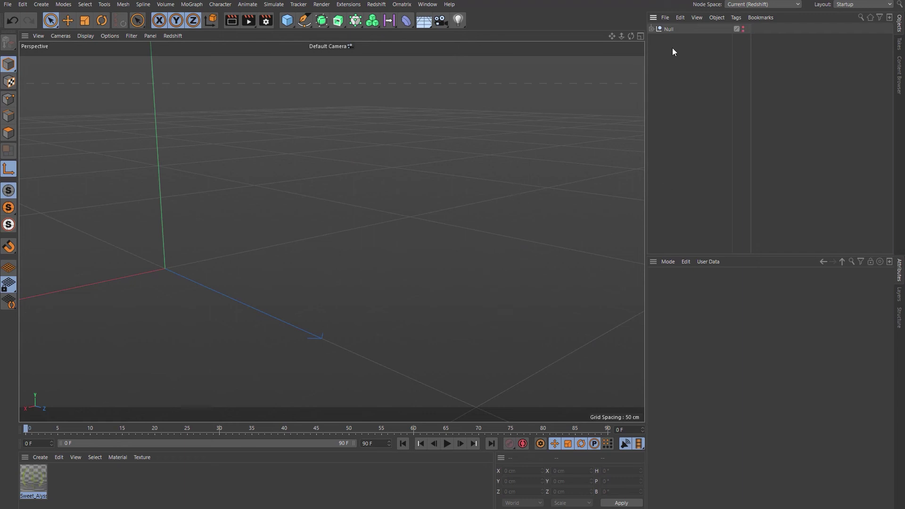
{"action": "left_click", "coordinate": [665, 18]}
{"action": "left_click", "coordinate": [686, 32]}
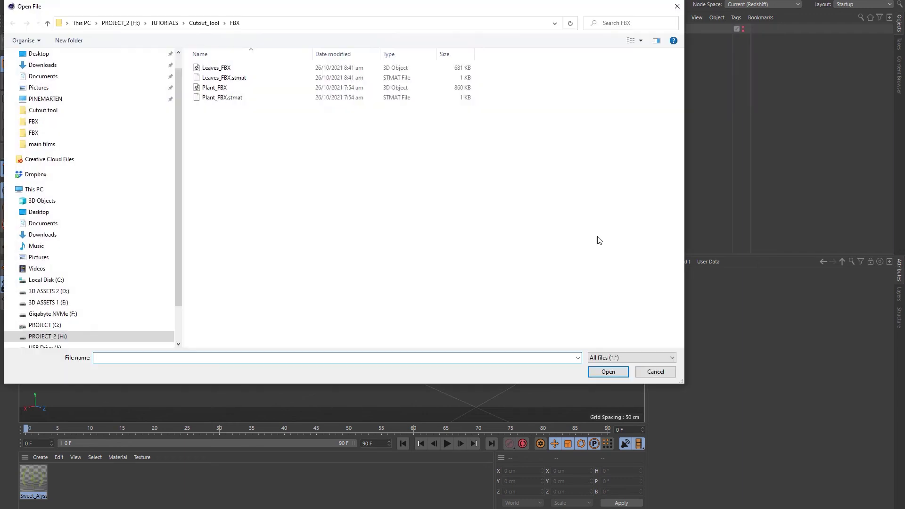
{"action": "left_click", "coordinate": [219, 68]}
{"action": "left_click", "coordinate": [619, 372]}
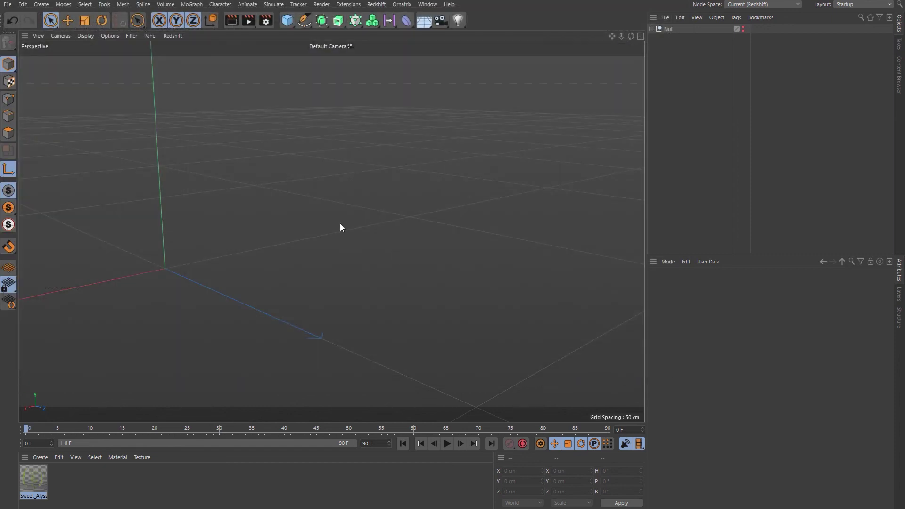
{"action": "left_click", "coordinate": [323, 360]}
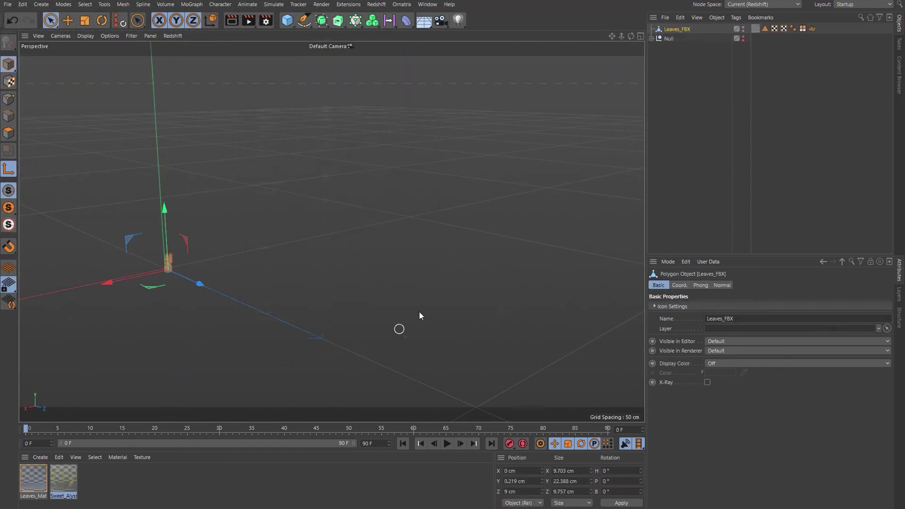
- Scale the imported Leaves_FBX object up uniformly to about 387 cm tall and frame it in the view
{"action": "left_click", "coordinate": [89, 18]}
{"action": "left_click_drag", "start_coordinate": [220, 214], "coordinate": [476, 147]}
{"action": "left_click_drag", "start_coordinate": [324, 229], "coordinate": [327, 227]}
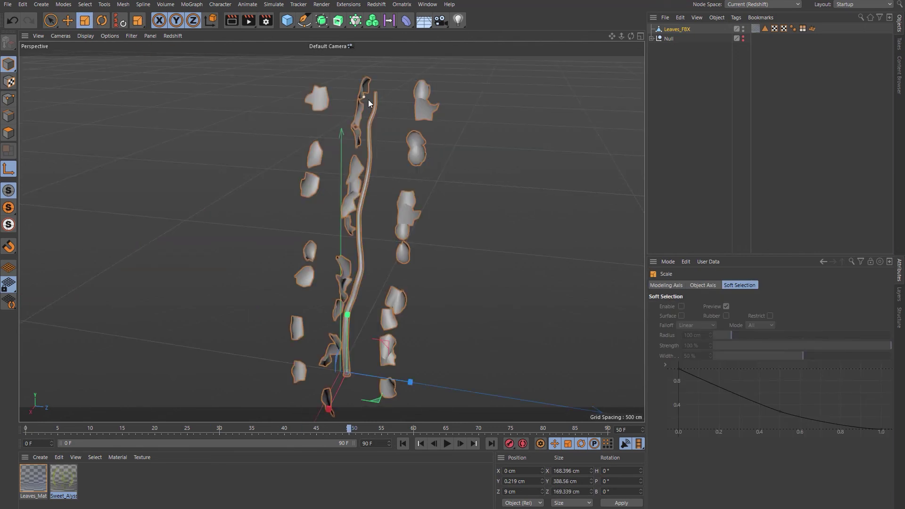
- Select the leaf polygons through their Leaves_Material_Mat selection tag, invert the selection and delete the stem polygons
{"action": "double_click", "coordinate": [765, 28]}
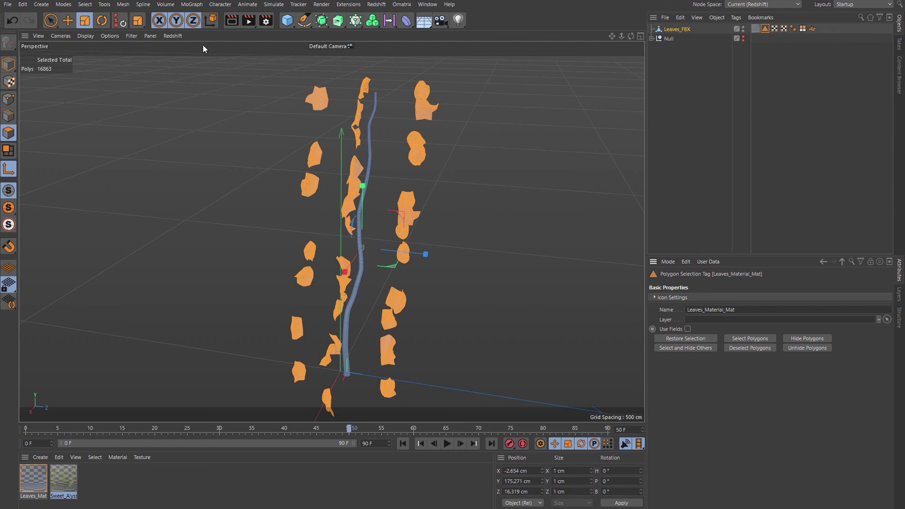
{"action": "left_click", "coordinate": [85, 4]}
{"action": "left_click", "coordinate": [101, 131]}
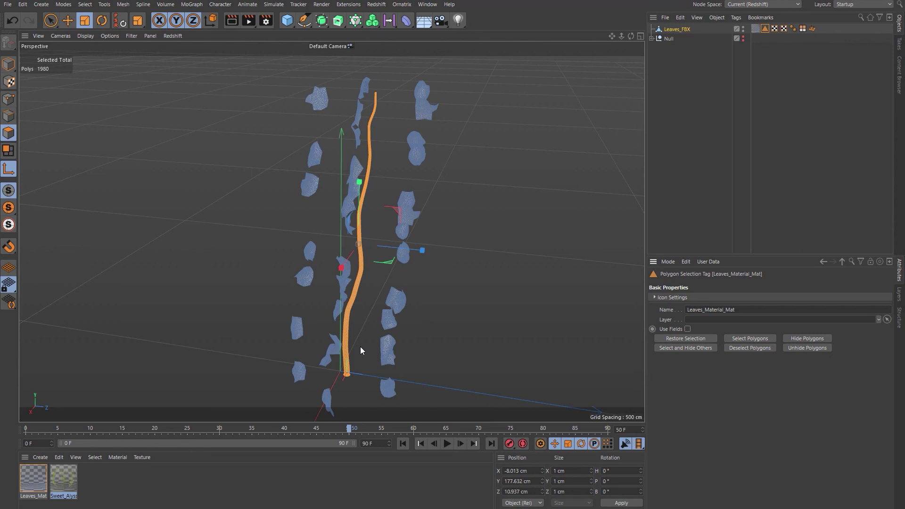
{"action": "key", "text": "Delete"}
- Switch to Quixel Bridge, export the Maple Leaf atlas to Cinema 4D, and replace the leaves' Leaves_Mat material with it
{"action": "key", "text": "alt+Tab"}
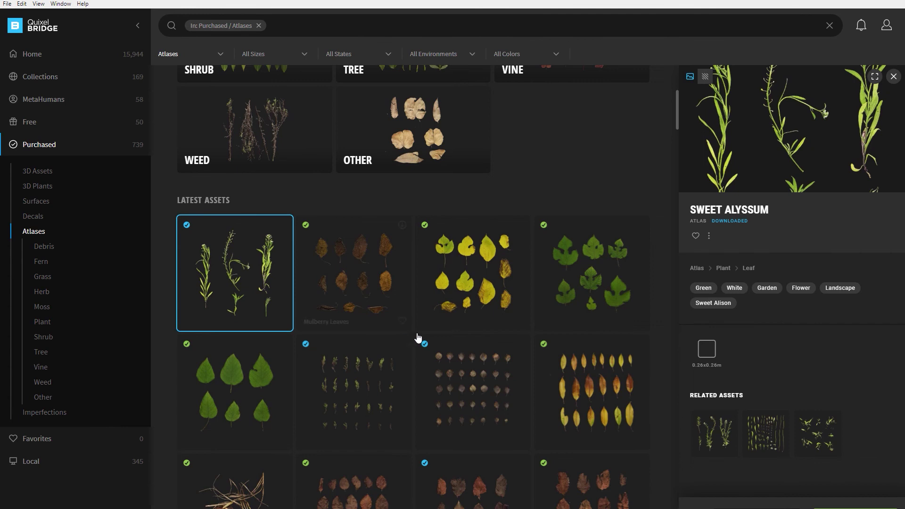
{"action": "scroll", "coordinate": [406, 325], "scroll_direction": "down", "scroll_amount": 15}
{"action": "scroll", "coordinate": [423, 246], "scroll_direction": "up", "scroll_amount": 4}
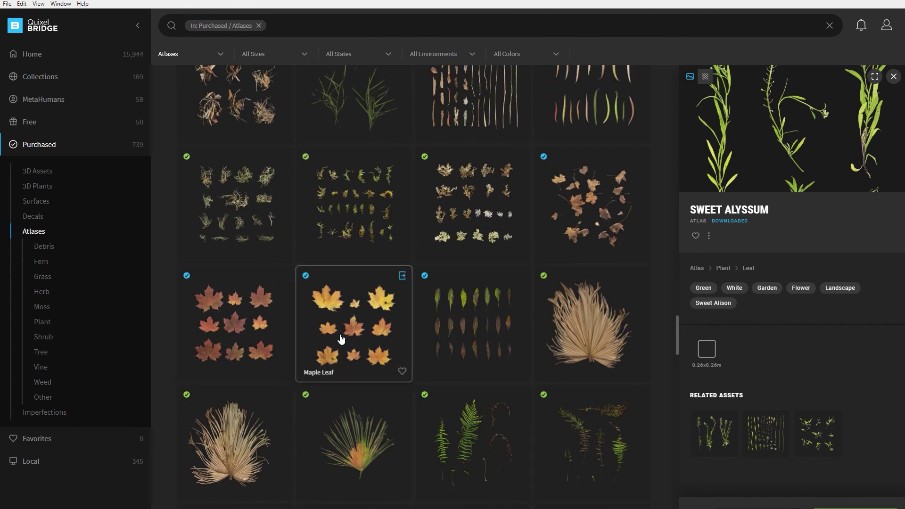
{"action": "left_click", "coordinate": [402, 275]}
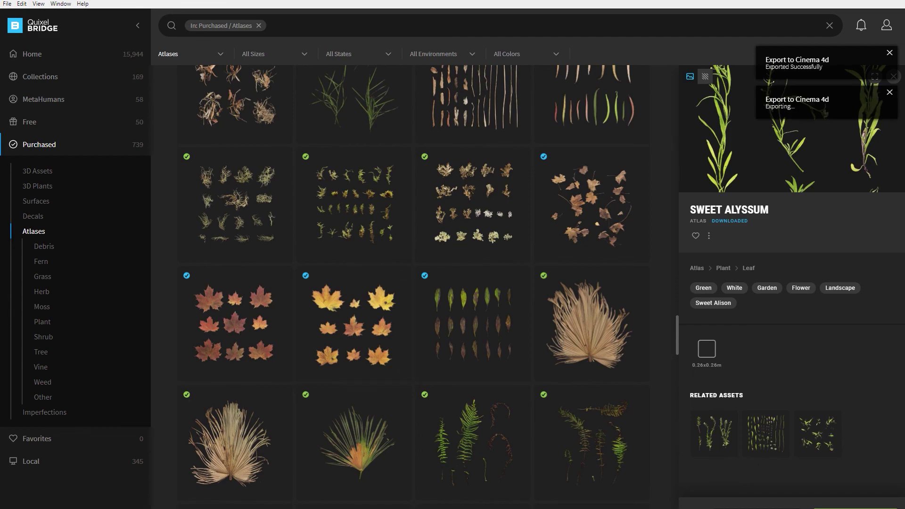
{"action": "mouse_move", "coordinate": [266, 508]}
{"action": "left_click", "coordinate": [226, 466]}
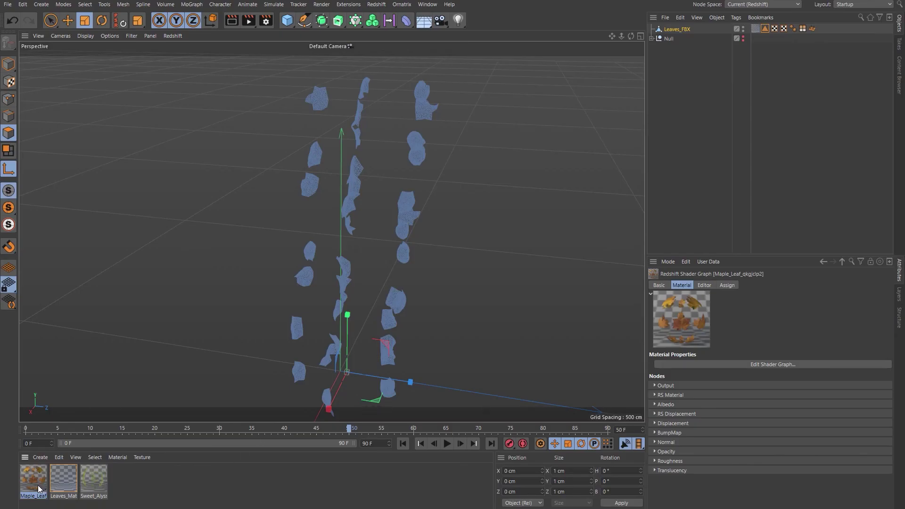
{"action": "left_click_drag", "start_coordinate": [49, 484], "coordinate": [67, 479]}
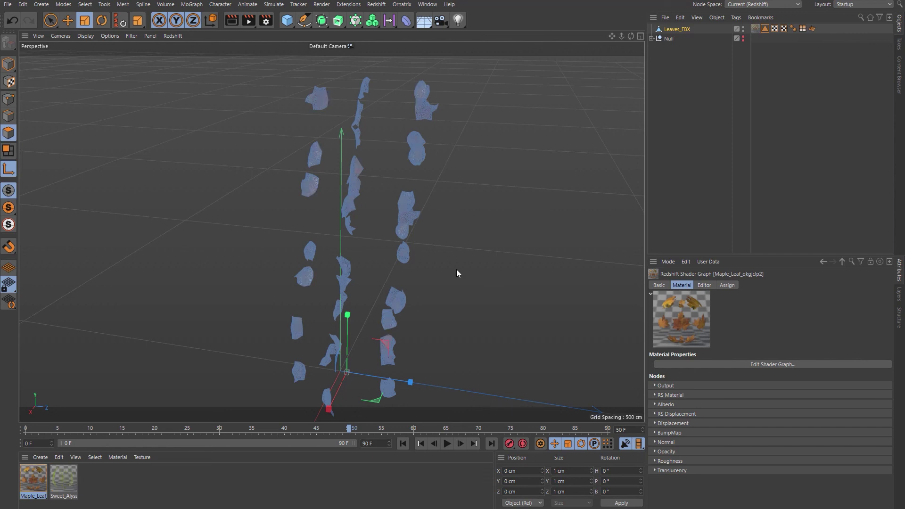
- Turn off axis editing and activate the Rectangle Selection tool
{"action": "left_click", "coordinate": [9, 171]}
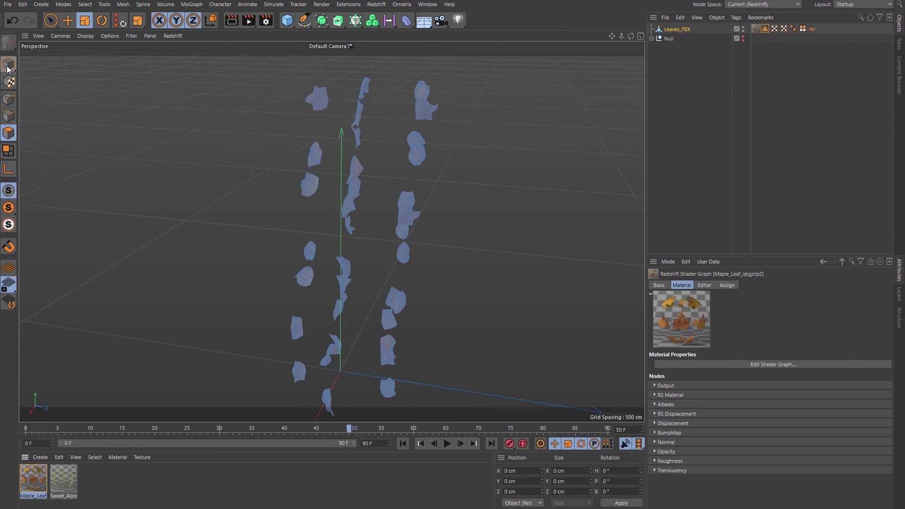
{"action": "left_click", "coordinate": [51, 20]}
{"action": "left_click", "coordinate": [103, 51]}
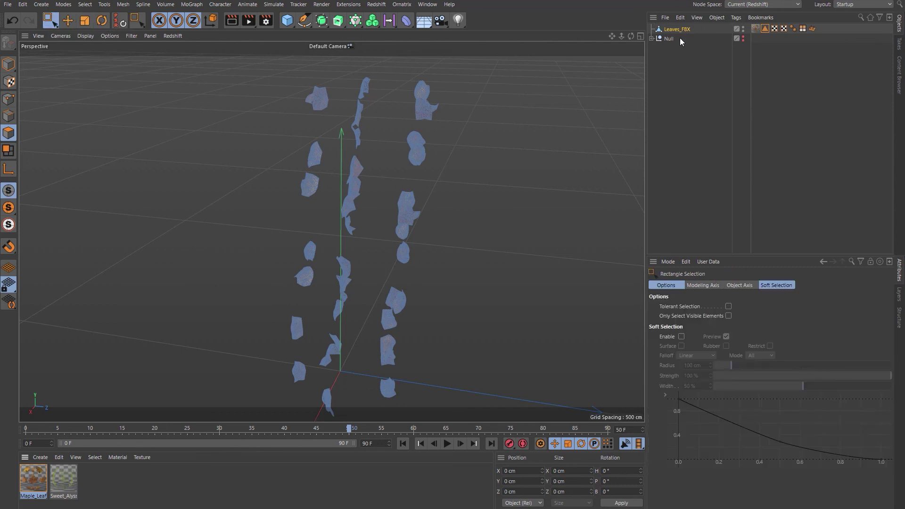
- Split the star-shaped leaf at the top of Leaves_FBX into its own object and return to the original mesh
{"action": "left_click_drag", "start_coordinate": [323, 106], "coordinate": [358, 127], "text": "alt"}
{"action": "middle_click_drag", "start_coordinate": [314, 116], "coordinate": [321, 155], "text": "alt"}
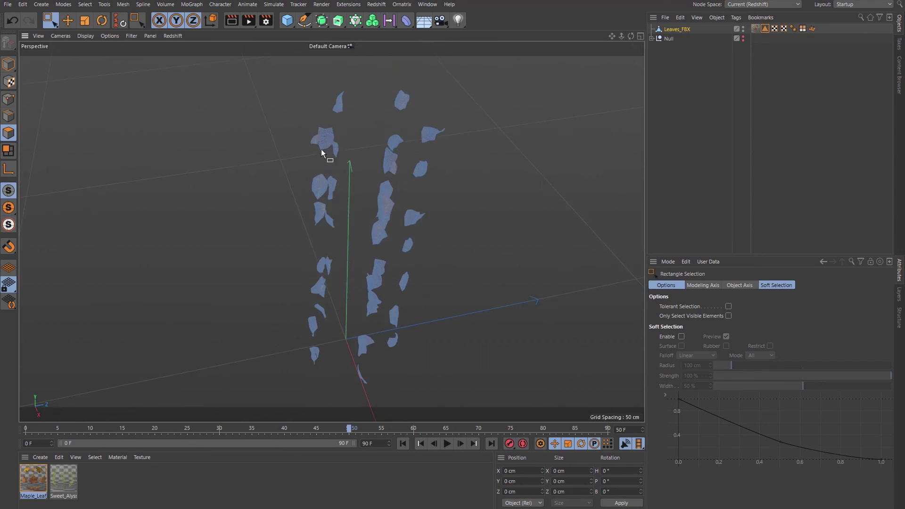
{"action": "right_click_drag", "start_coordinate": [321, 155], "coordinate": [356, 124], "text": "alt"}
{"action": "middle_click_drag", "start_coordinate": [356, 123], "coordinate": [347, 157], "text": "alt"}
{"action": "left_click_drag", "start_coordinate": [330, 167], "coordinate": [320, 160], "text": "alt"}
{"action": "left_click_drag", "start_coordinate": [254, 111], "coordinate": [320, 180]}
{"action": "key", "text": "u"}
{"action": "key", "text": "p"}
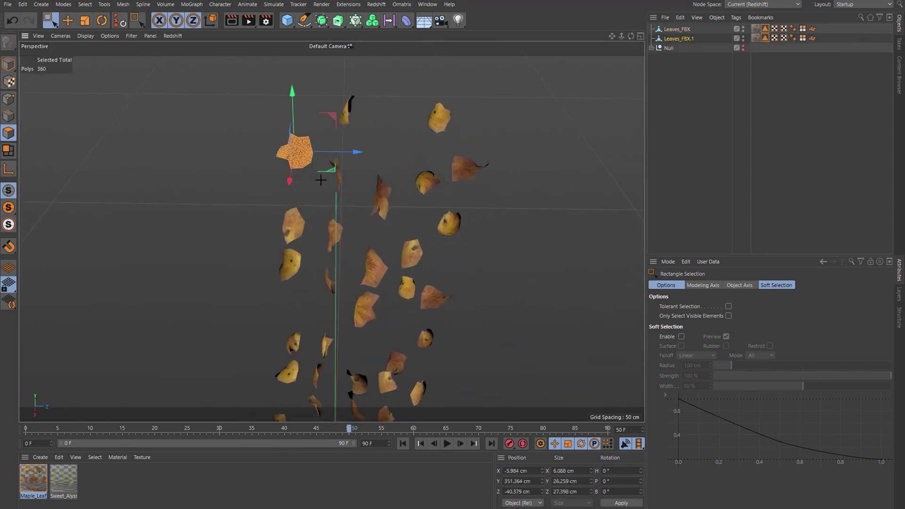
{"action": "left_click", "coordinate": [676, 29]}
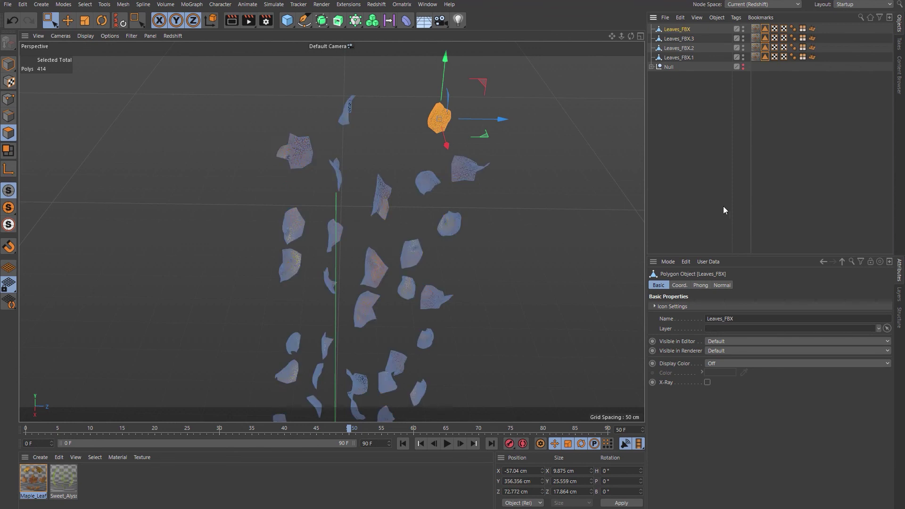
- Activate Lasso Selection and split the narrow upper leaf beside the vertical axis from Leaves_FBX into its own object
{"action": "left_click_drag", "start_coordinate": [50, 20], "coordinate": [94, 51]}
{"action": "left_click_drag", "start_coordinate": [325, 158], "coordinate": [344, 191]}
{"action": "key", "text": "u"}
{"action": "key", "text": "p"}
{"action": "left_click", "coordinate": [677, 29]}
- Split the stemmed leaf on the plant's upper right side and a leaf on its left side into separate objects
{"action": "left_click_drag", "start_coordinate": [450, 153], "coordinate": [493, 208]}
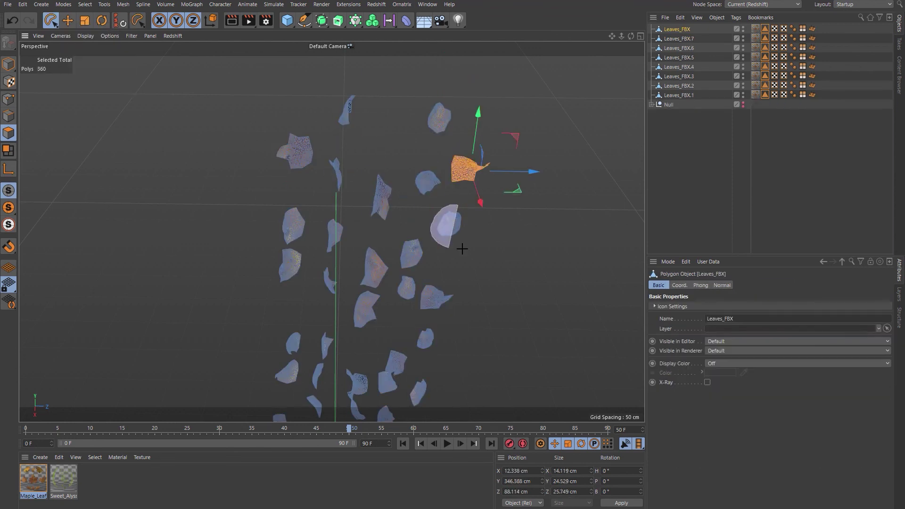
{"action": "key", "text": "u"}
{"action": "key", "text": "p"}
{"action": "left_click", "coordinate": [672, 29]}
{"action": "left_click_drag", "start_coordinate": [275, 247], "coordinate": [292, 236]}
{"action": "key", "text": "u"}
{"action": "key", "text": "p"}
{"action": "left_click", "coordinate": [676, 29]}
- Split the large leaf in the middle of Leaves_FBX and the leaf just below it into separate objects
{"action": "left_click_drag", "start_coordinate": [363, 247], "coordinate": [390, 293]}
{"action": "left_click_drag", "start_coordinate": [648, 154], "coordinate": [674, 30]}
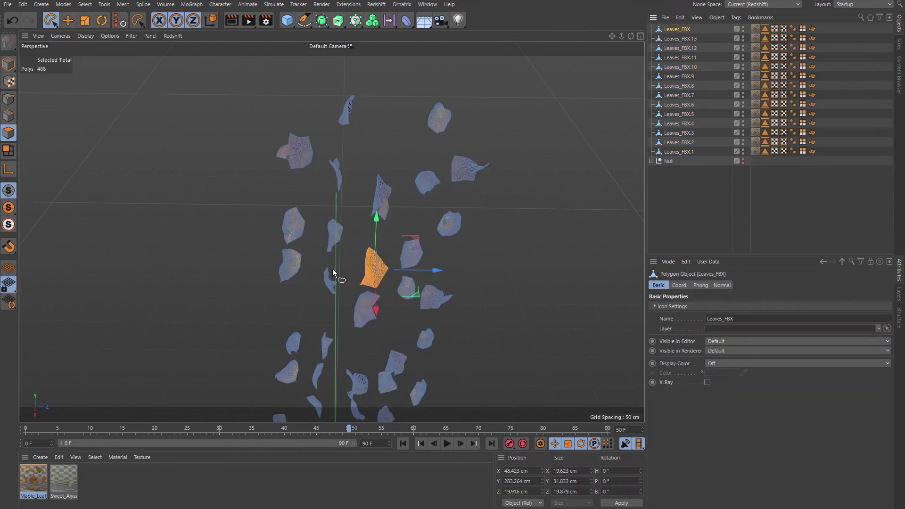
{"action": "left_click", "coordinate": [674, 29]}
{"action": "left_click_drag", "start_coordinate": [353, 295], "coordinate": [397, 303]}
{"action": "key", "text": "u"}
{"action": "key", "text": "p"}
- Split the small leaf on the lower left side of Leaves_FBX into its own object and return to the original mesh
{"action": "middle_click_drag", "start_coordinate": [401, 371], "coordinate": [419, 220], "text": "alt"}
{"action": "left_click", "coordinate": [676, 29]}
{"action": "left_click_drag", "start_coordinate": [301, 175], "coordinate": [321, 205]}
{"action": "key", "text": "u"}
{"action": "key", "text": "p"}
{"action": "left_click", "coordinate": [677, 30]}
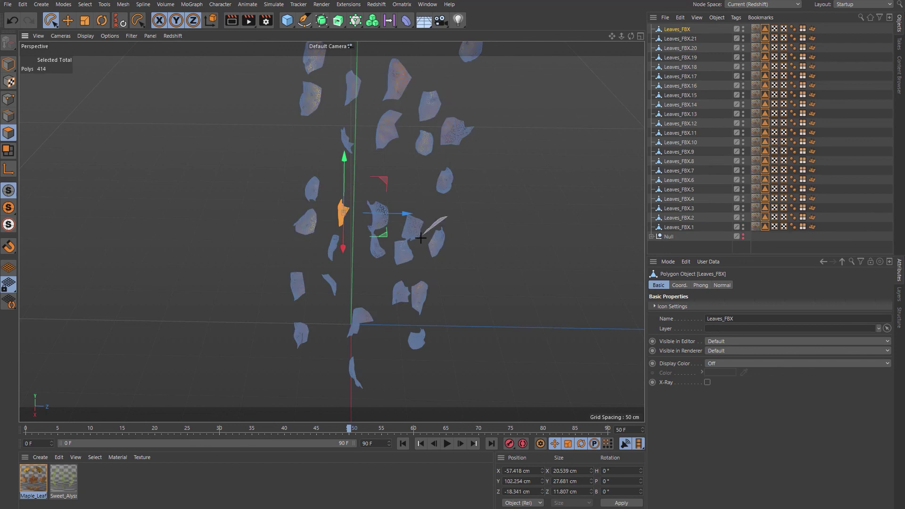
- Split the remaining leaf on the lower right side of Leaves_FBX into its own object
{"action": "left_click_drag", "start_coordinate": [427, 226], "coordinate": [448, 259]}
{"action": "key", "text": "u"}
{"action": "key", "text": "p"}
{"action": "left_click_drag", "start_coordinate": [443, 245], "coordinate": [397, 211], "text": "alt"}
{"action": "left_click_drag", "start_coordinate": [404, 175], "coordinate": [403, 202], "text": "alt"}
{"action": "middle_click_drag", "start_coordinate": [403, 204], "coordinate": [432, 161], "text": "alt"}
- Delete the original Leaves_FBX object, keeping only the split leaf objects
{"action": "left_click", "coordinate": [676, 29]}
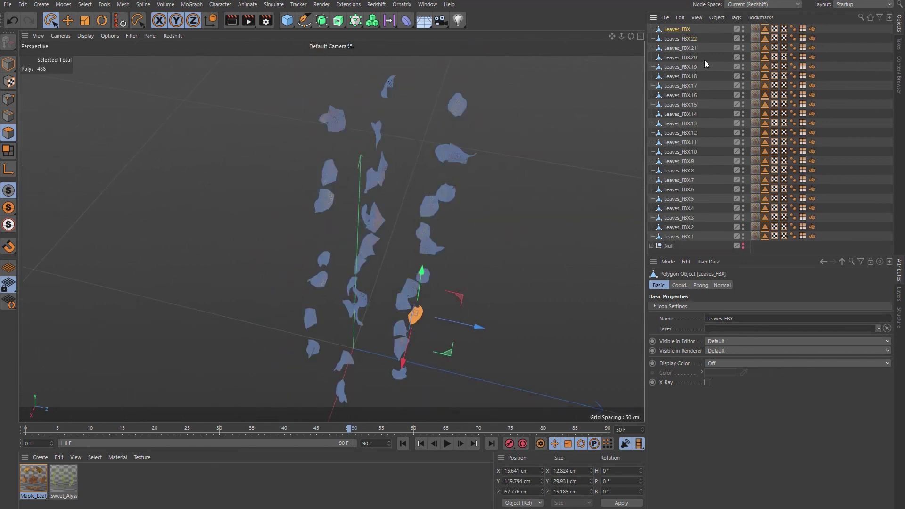
{"action": "key", "text": "Delete"}
{"action": "left_click_drag", "start_coordinate": [434, 221], "coordinate": [414, 160], "text": "alt"}
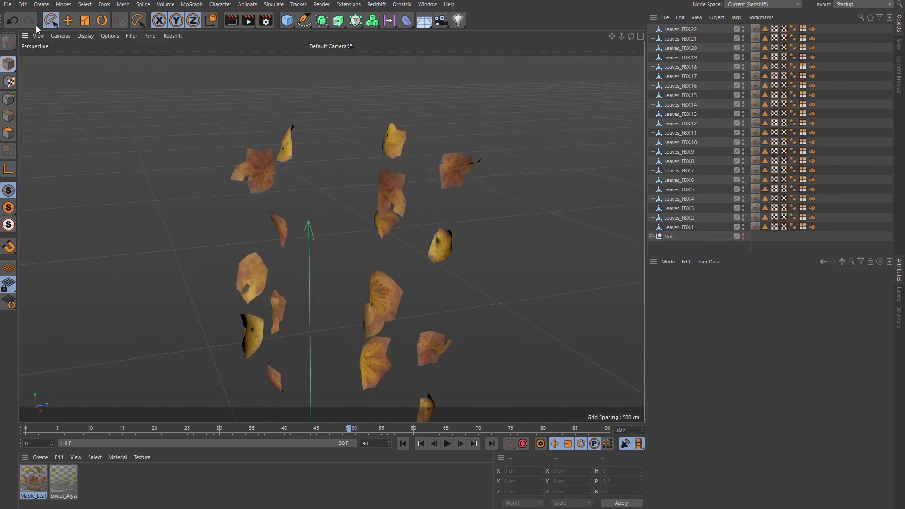
- Select several leaves individually in the view with Live Selection to check that each is a separate object
{"action": "key", "text": "9"}
{"action": "left_click", "coordinate": [258, 170]}
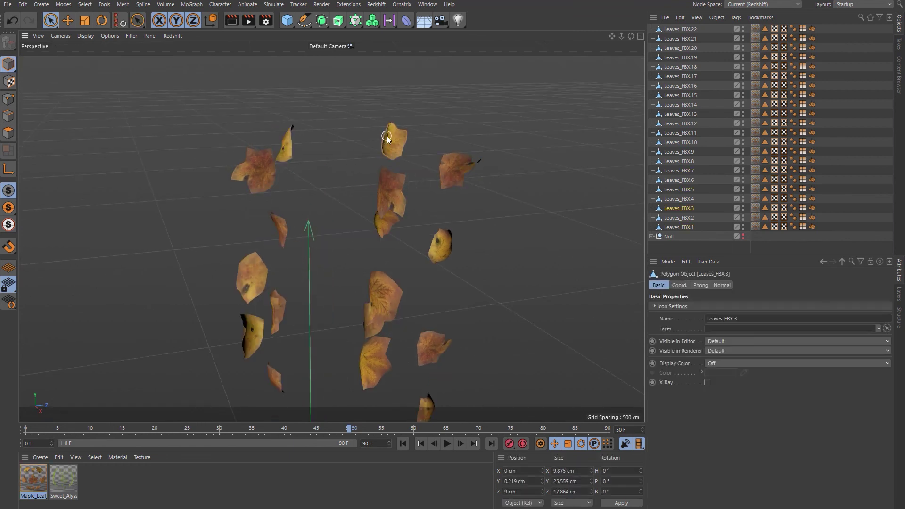
{"action": "left_click", "coordinate": [275, 238]}
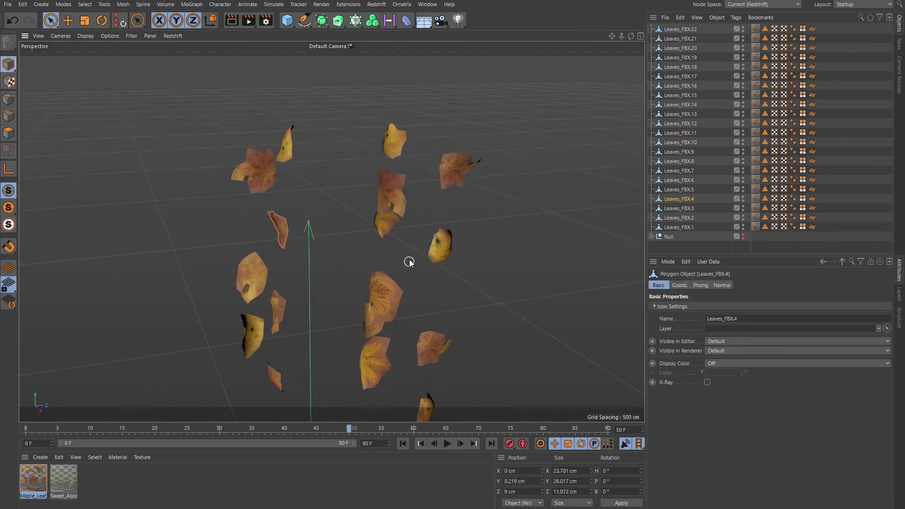
{"action": "left_click", "coordinate": [439, 247]}
{"action": "left_click_drag", "start_coordinate": [407, 271], "coordinate": [397, 237], "text": "alt"}
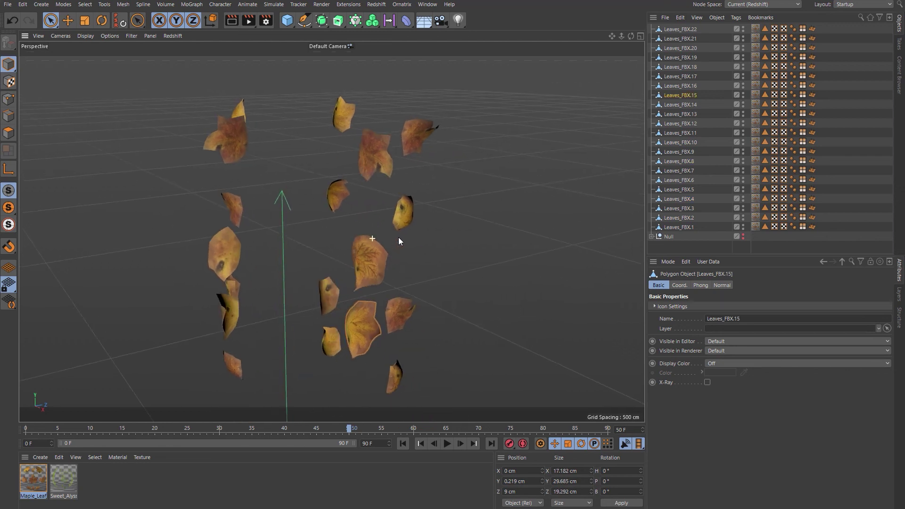
- Center the axes of Leaves_FBX.1 through Leaves_FBX.22 on all their points with Axis Center, setting Y to 0%
{"action": "left_click", "coordinate": [685, 227]}
{"action": "left_click", "coordinate": [676, 30], "text": "shift"}
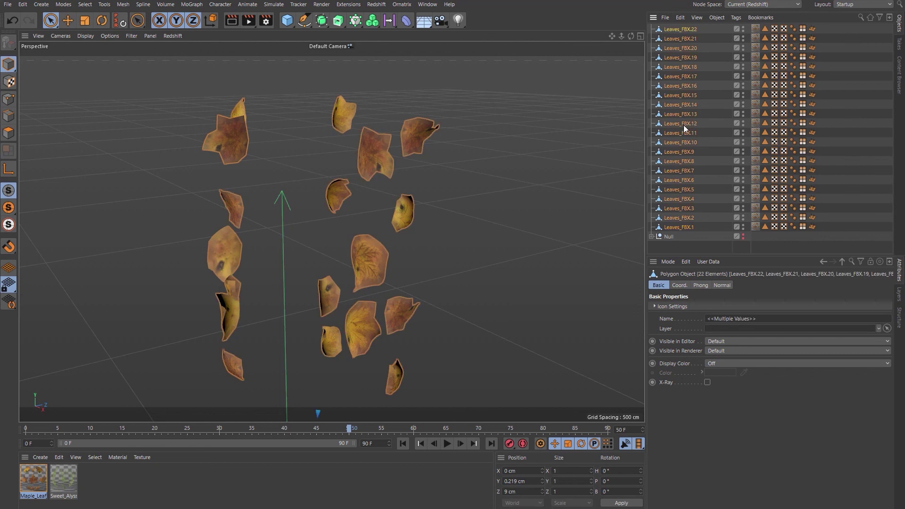
{"action": "left_click", "coordinate": [85, 4]}
{"action": "mouse_move", "coordinate": [152, 208]}
{"action": "left_click", "coordinate": [225, 221]}
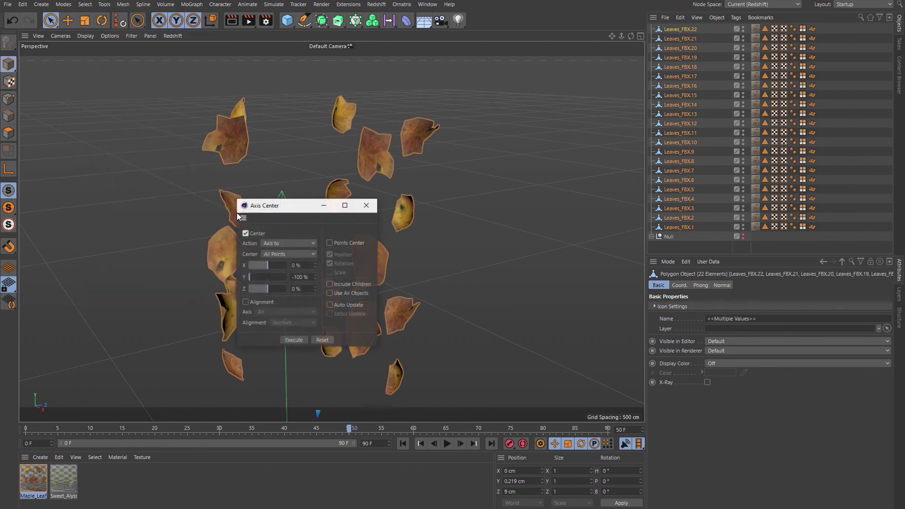
{"action": "left_click_drag", "start_coordinate": [305, 277], "coordinate": [268, 278]}
{"action": "type", "text": "0"}
{"action": "left_click", "coordinate": [299, 340]}
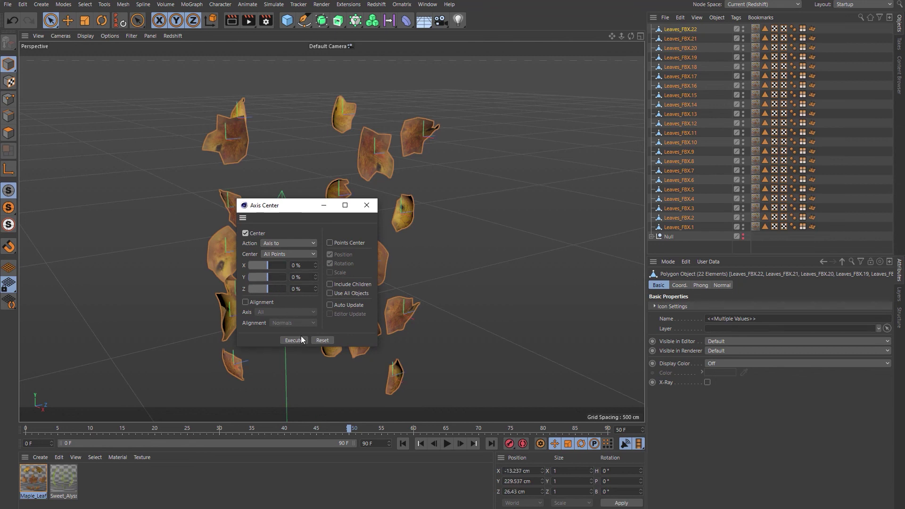
{"action": "left_click", "coordinate": [366, 205]}
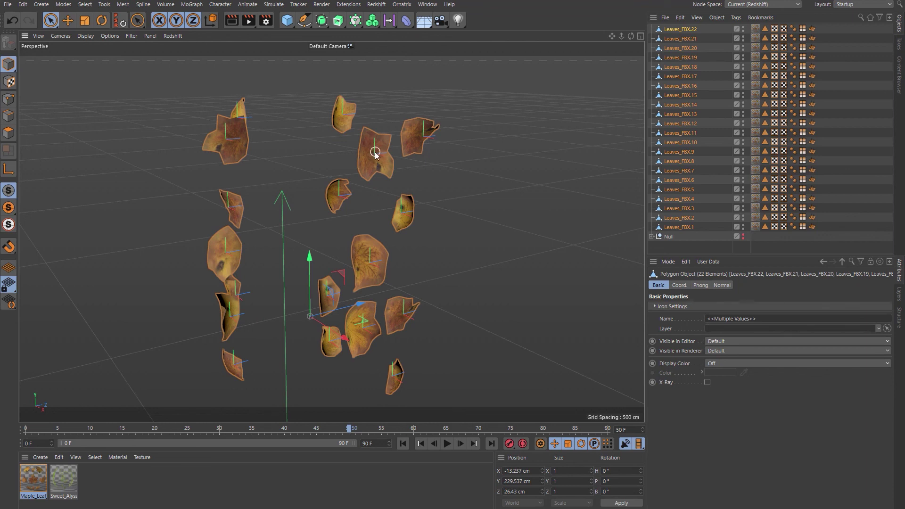
- Open the Redshift RenderView and start a live render of the leaves, moving its window clear of the scene
{"action": "left_click_drag", "start_coordinate": [376, 152], "coordinate": [408, 168], "text": "alt"}
{"action": "left_click_drag", "start_coordinate": [220, 151], "coordinate": [547, 333], "text": "alt"}
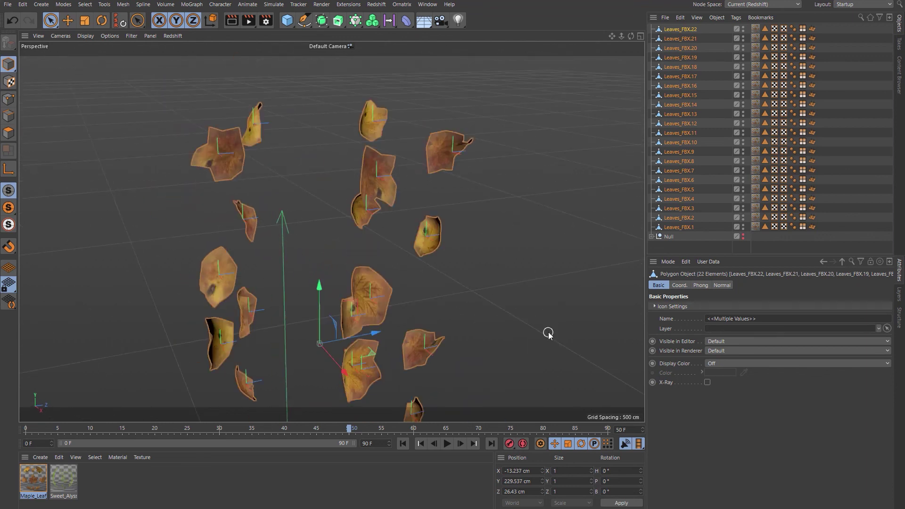
{"action": "left_click", "coordinate": [377, 5]}
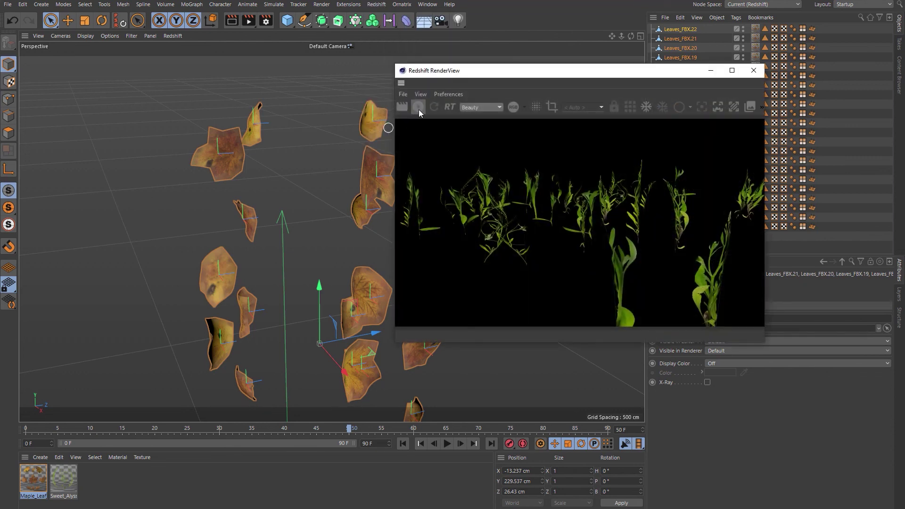
{"action": "left_click", "coordinate": [418, 108]}
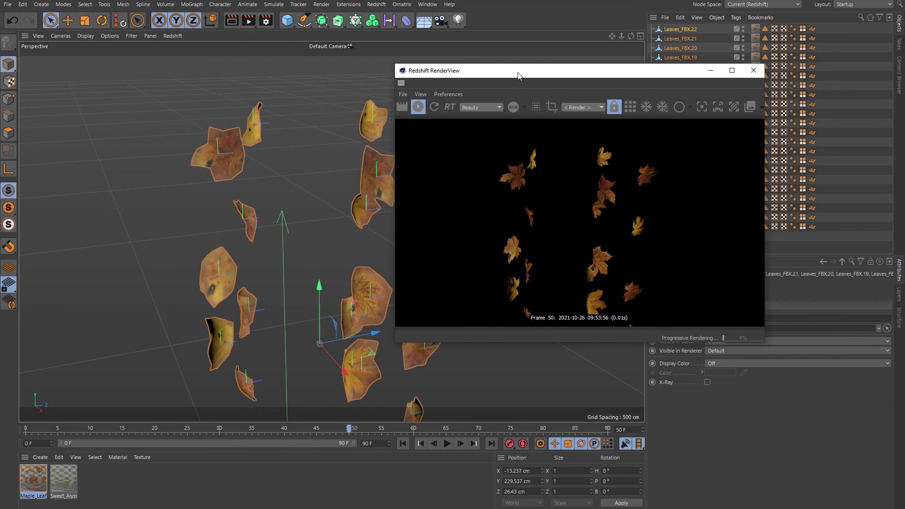
{"action": "left_click_drag", "start_coordinate": [518, 75], "coordinate": [561, 90]}
- Examine individual leaves up close in the perspective view and the live render
{"action": "left_click", "coordinate": [365, 195]}
{"action": "mouse_move", "coordinate": [366, 194]}
{"action": "left_mouse_down", "text": "alt"}
{"action": "mouse_move", "coordinate": [386, 187]}
{"action": "mouse_move", "coordinate": [370, 186]}
{"action": "left_mouse_up", "text": "alt"}
{"action": "right_click_drag", "start_coordinate": [371, 186], "coordinate": [367, 147], "text": "alt"}
{"action": "left_click_drag", "start_coordinate": [366, 147], "coordinate": [273, 216], "text": "alt"}
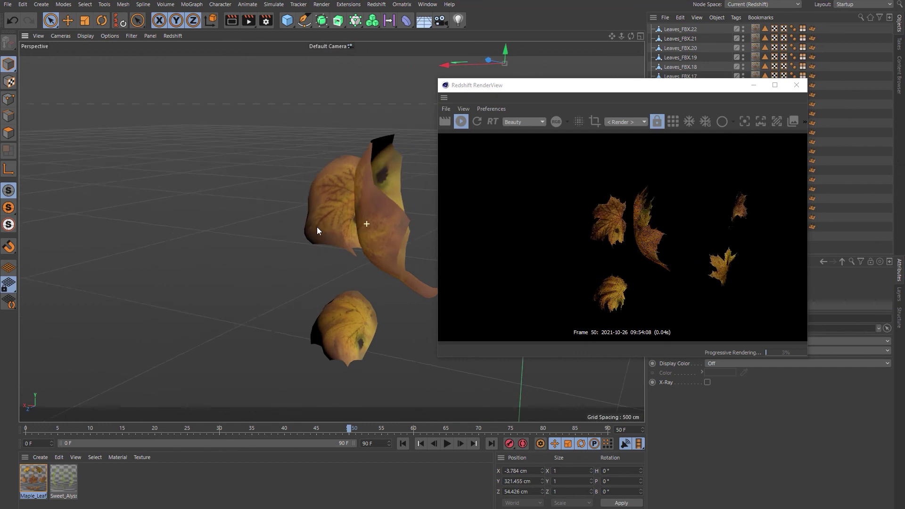